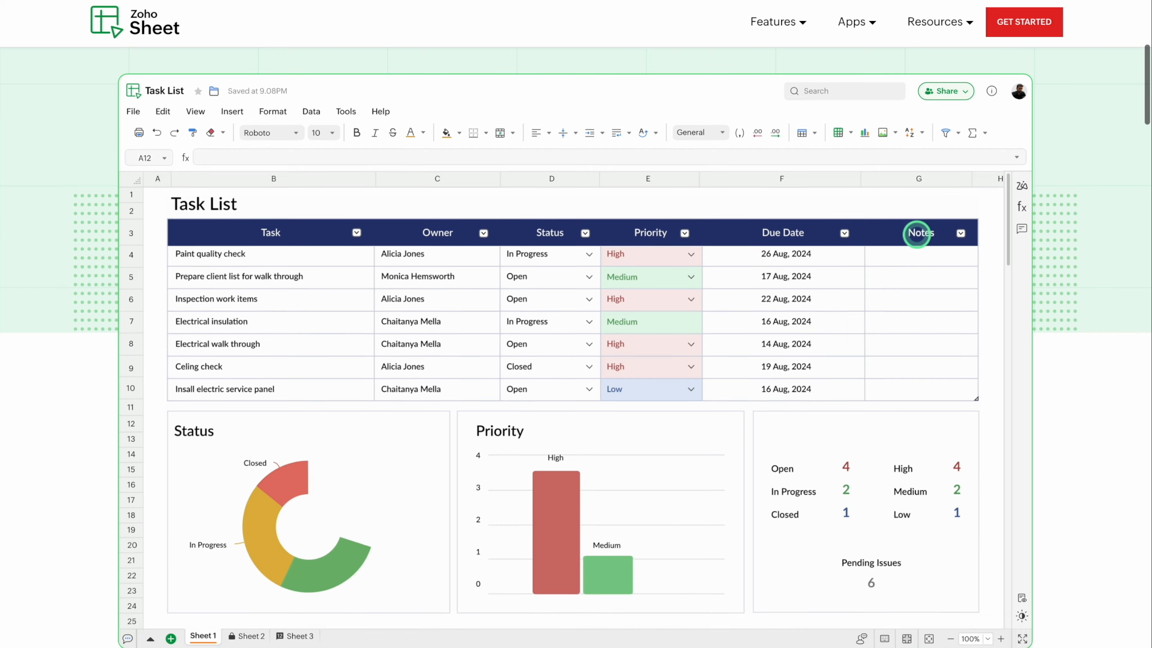
Step: Look over the feature sections of the Zoho Sheet product page
{"action": "scroll", "coordinate": [917, 235], "scroll_direction": "down", "scroll_amount": 15}
{"action": "scroll", "coordinate": [916, 234], "scroll_direction": "down", "scroll_amount": 5}
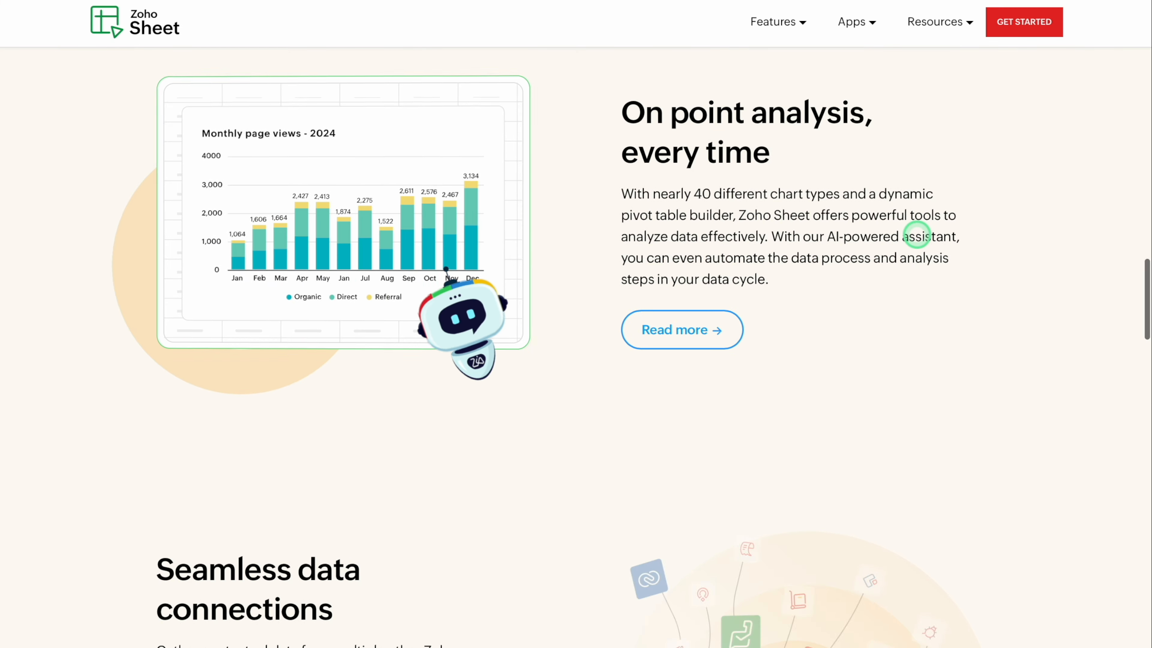
{"action": "scroll", "coordinate": [916, 235], "scroll_direction": "down", "scroll_amount": 5}
{"action": "scroll", "coordinate": [916, 235], "scroll_direction": "down", "scroll_amount": 3}
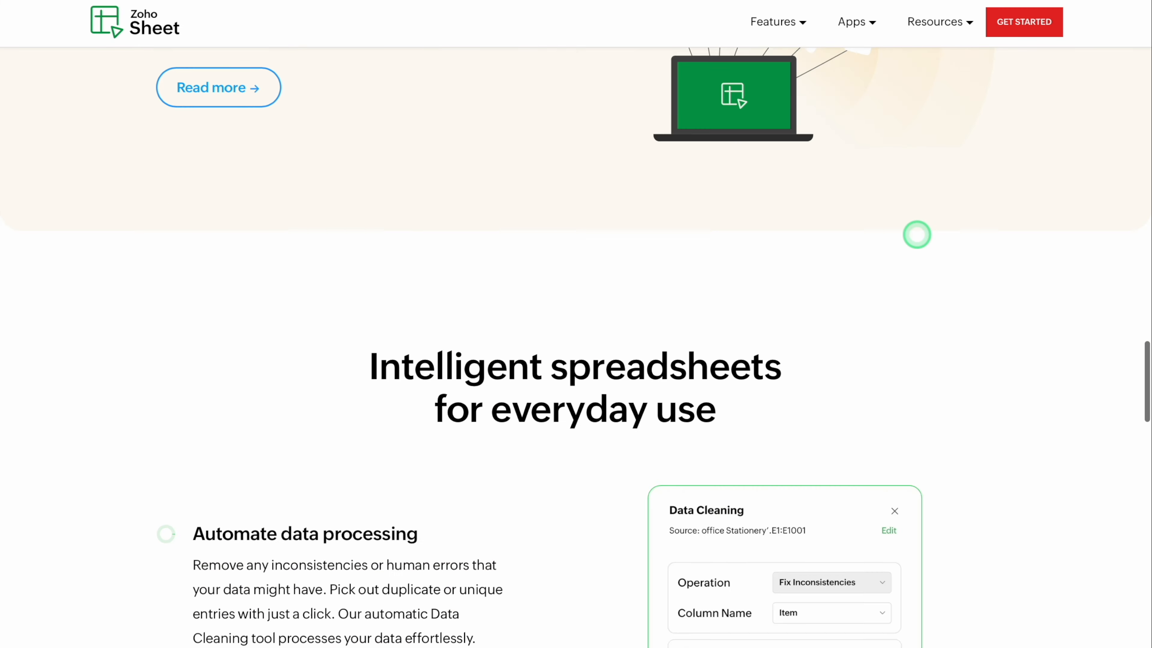
{"action": "scroll", "coordinate": [917, 234], "scroll_direction": "up", "scroll_amount": 20}
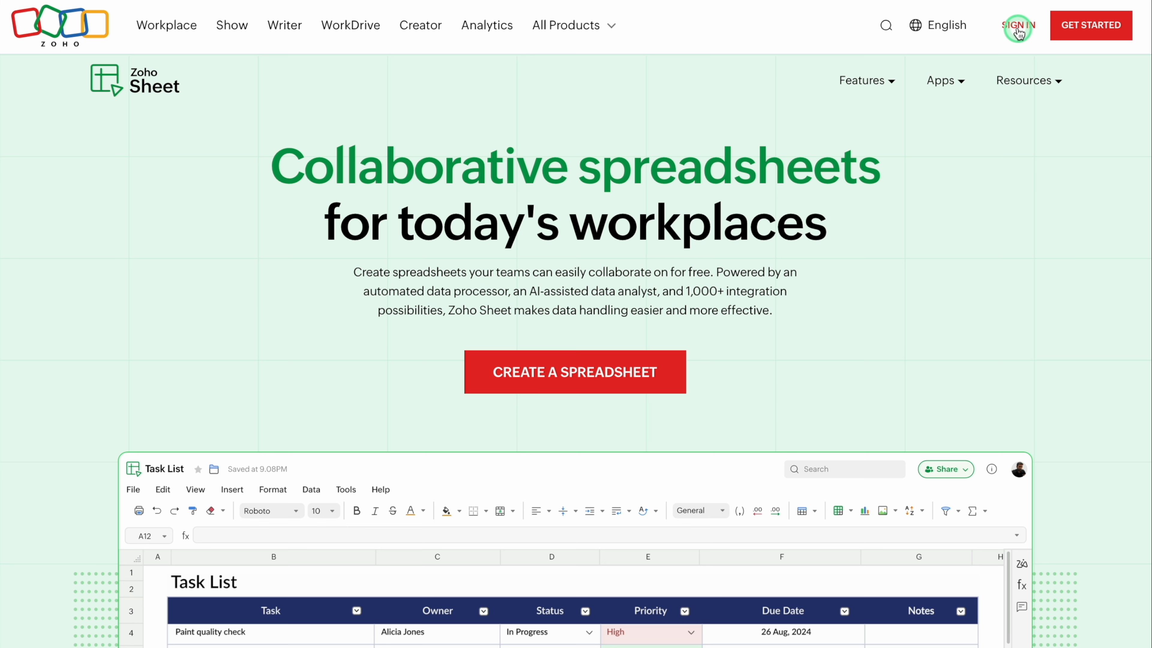
Step: Open the Zoho Sheet sign-up form, agree to the terms and privacy policy, and sign in with an existing account
{"action": "left_click", "coordinate": [947, 28]}
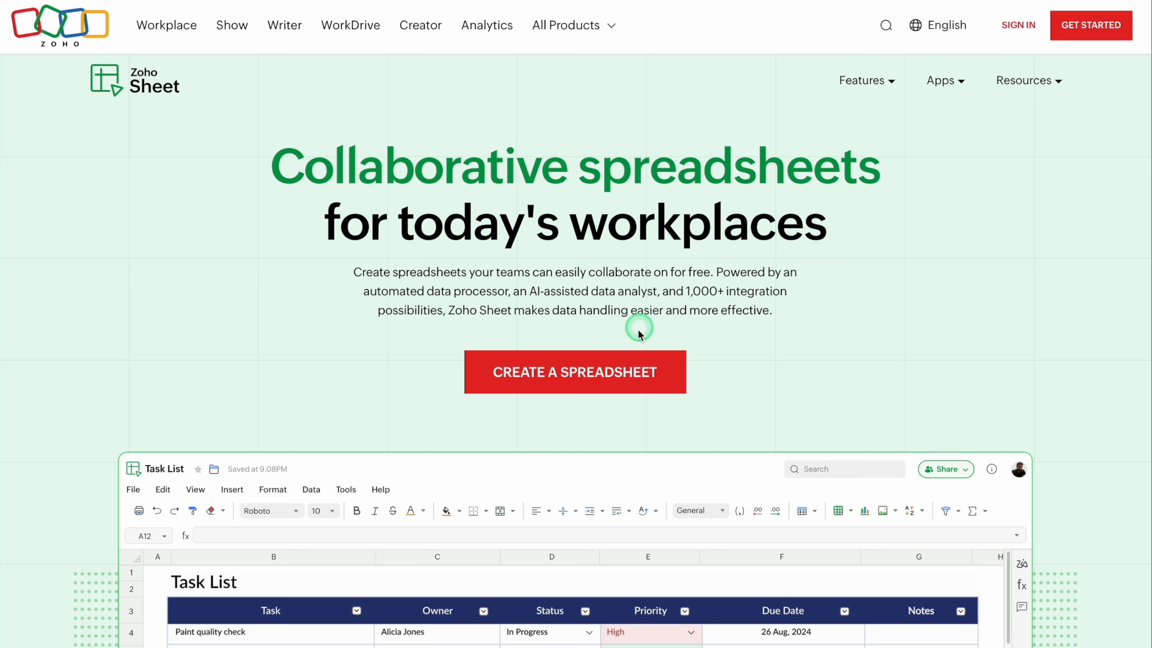
{"action": "left_click", "coordinate": [597, 381]}
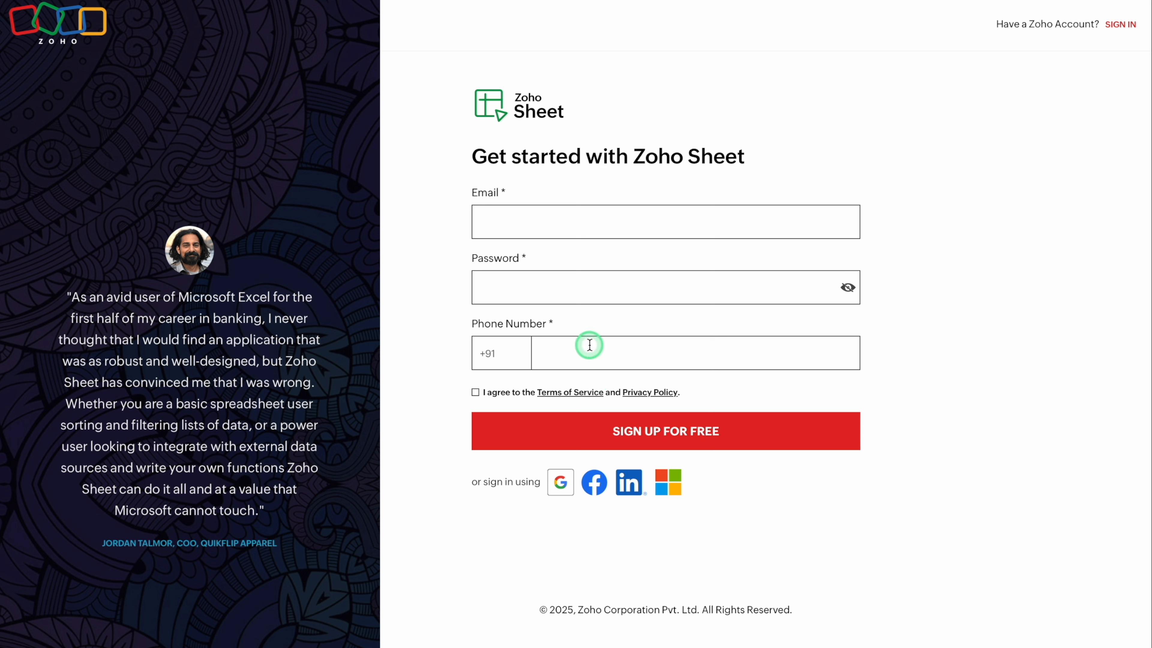
{"action": "left_click", "coordinate": [476, 393]}
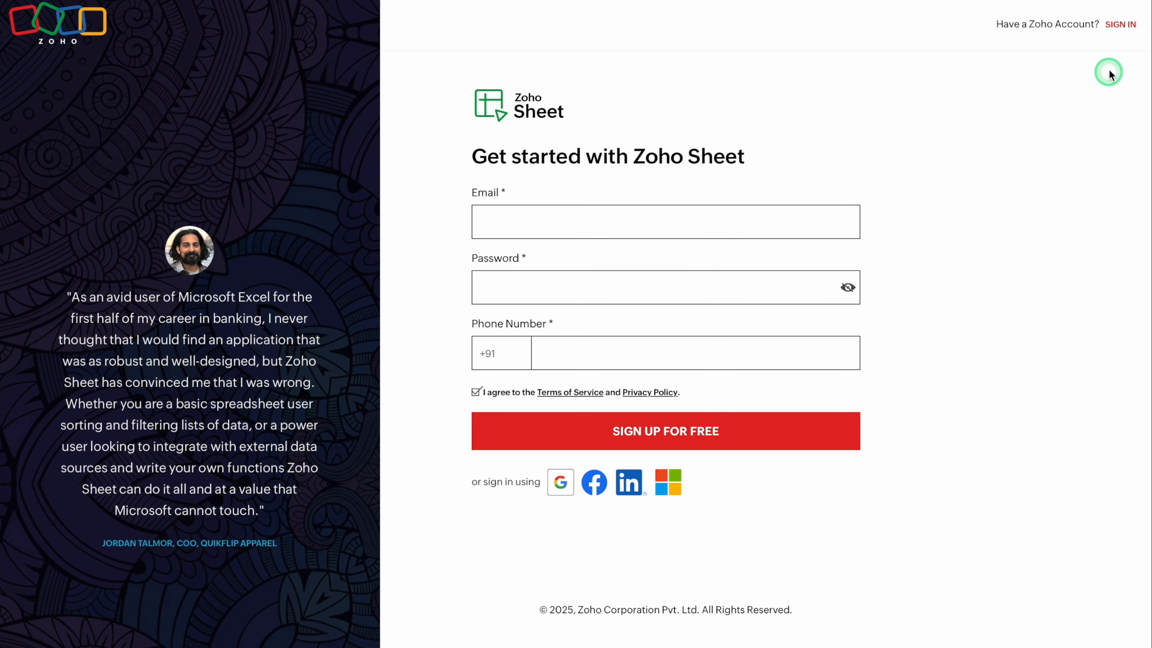
{"action": "left_click", "coordinate": [1120, 25]}
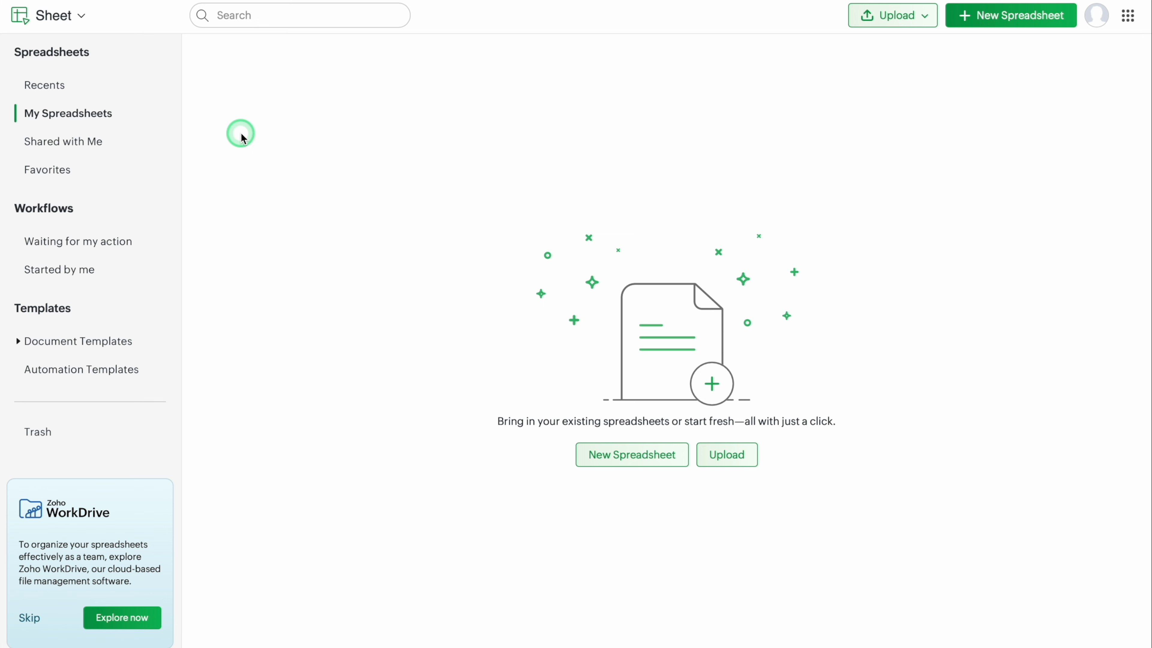
Step: View the recent spreadsheets and create a new blank spreadsheet
{"action": "left_click", "coordinate": [58, 86]}
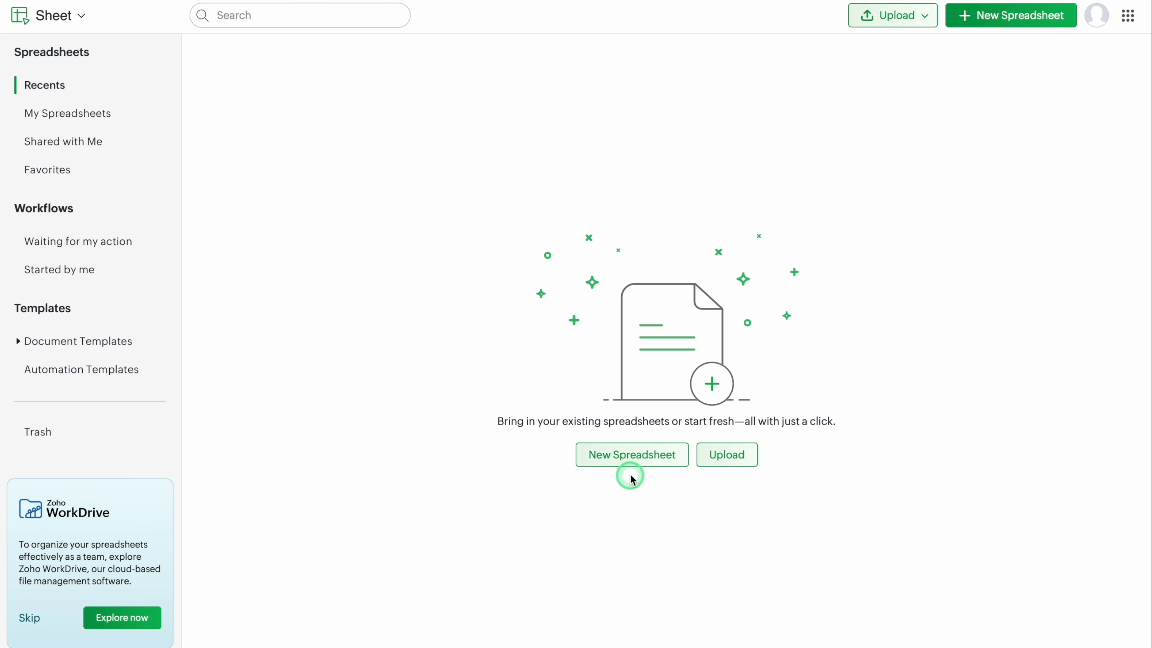
{"action": "left_click", "coordinate": [636, 456]}
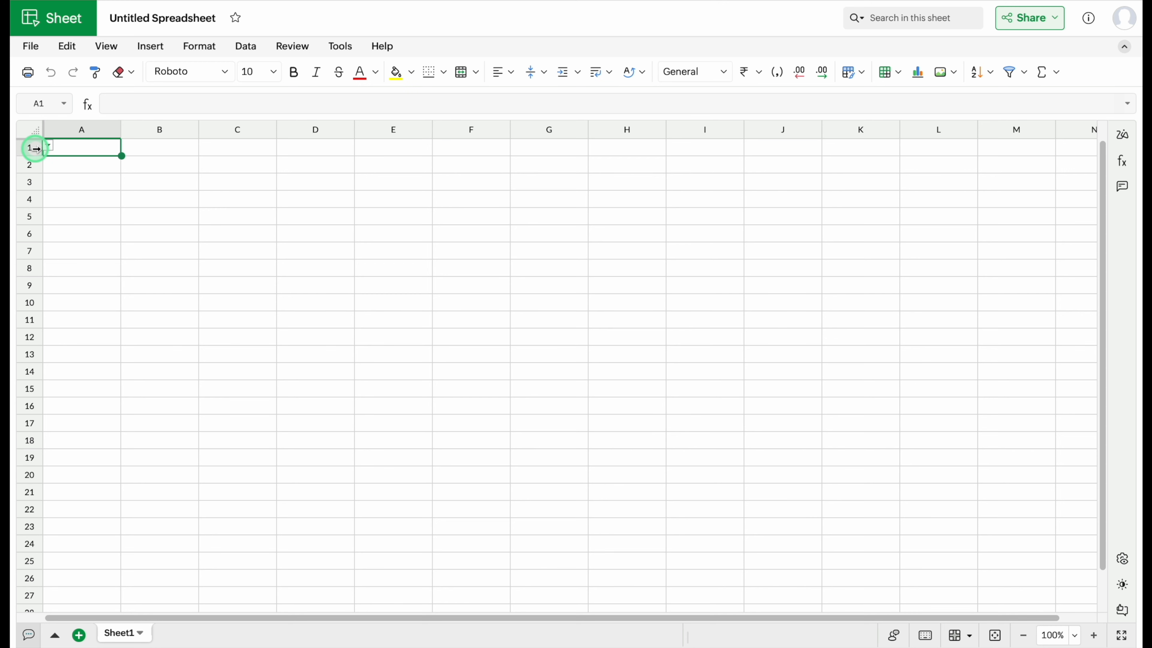
Step: Enter the header Sl. No. in cell B2
{"action": "key", "text": "Down"}
{"action": "key", "text": "Right"}
{"action": "type", "text": "S"}
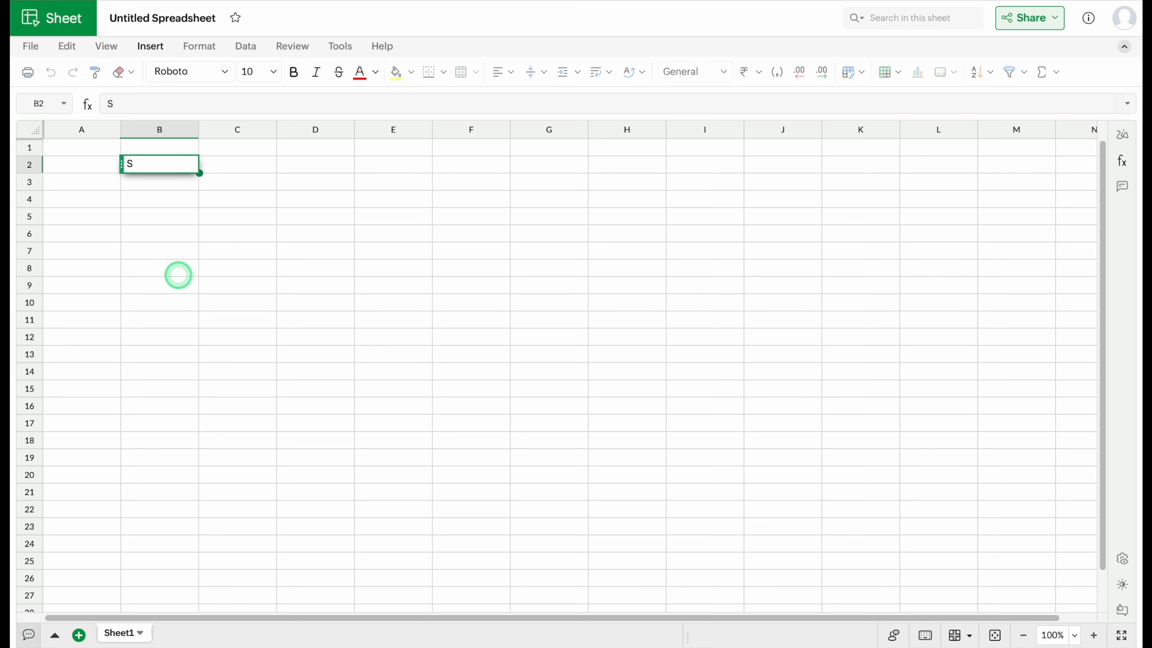
{"action": "type", "text": "l. No."}
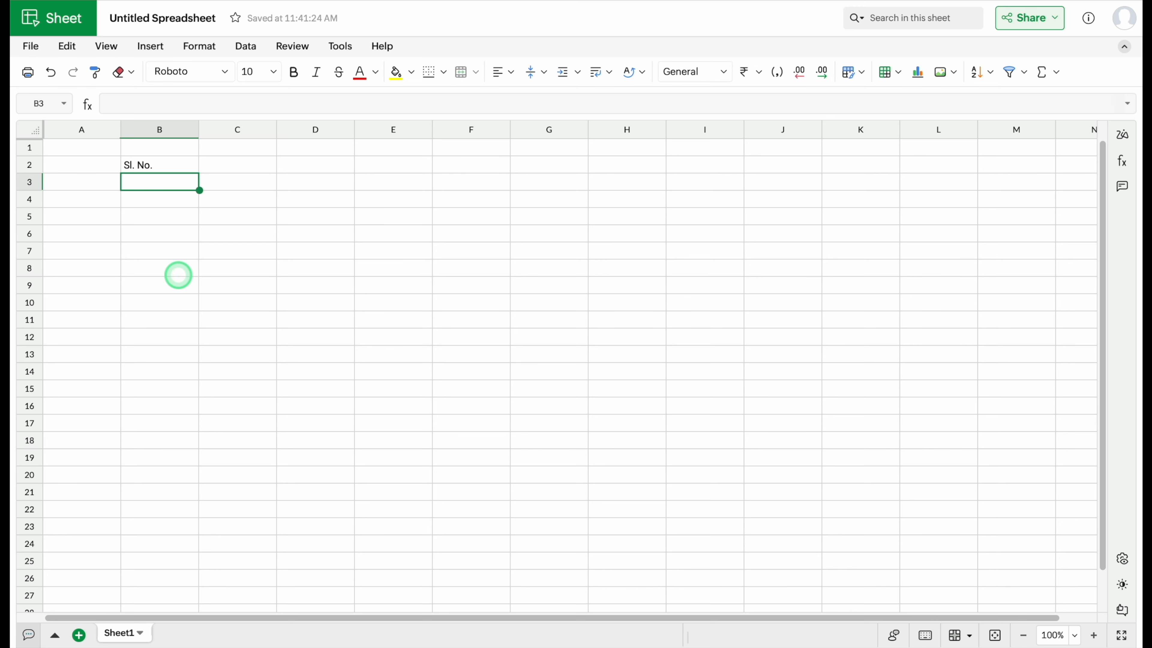
{"action": "key", "text": "Return"}
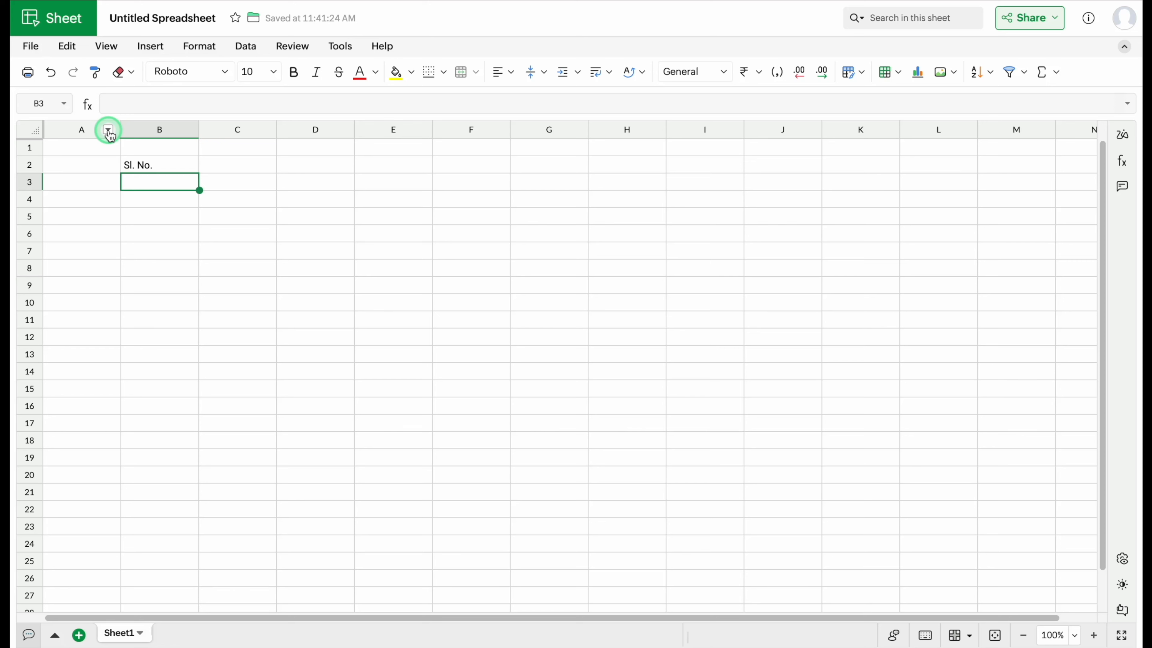
Step: Insert a blank column after column A and delete column A
{"action": "left_click", "coordinate": [109, 132]}
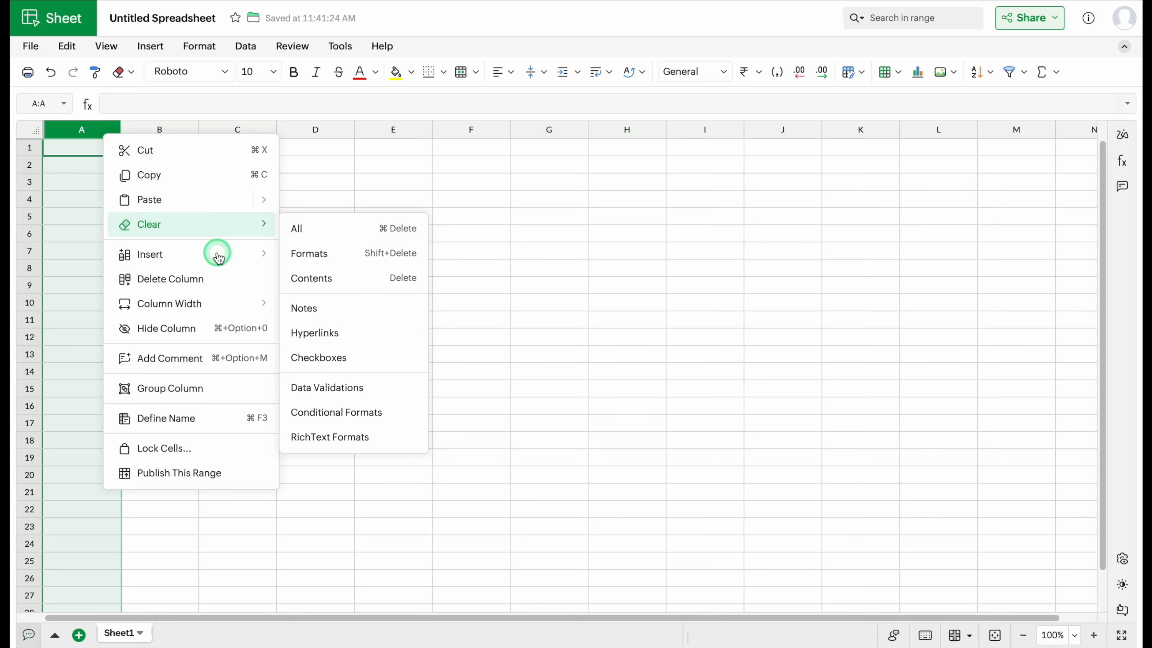
{"action": "mouse_move", "coordinate": [218, 260]}
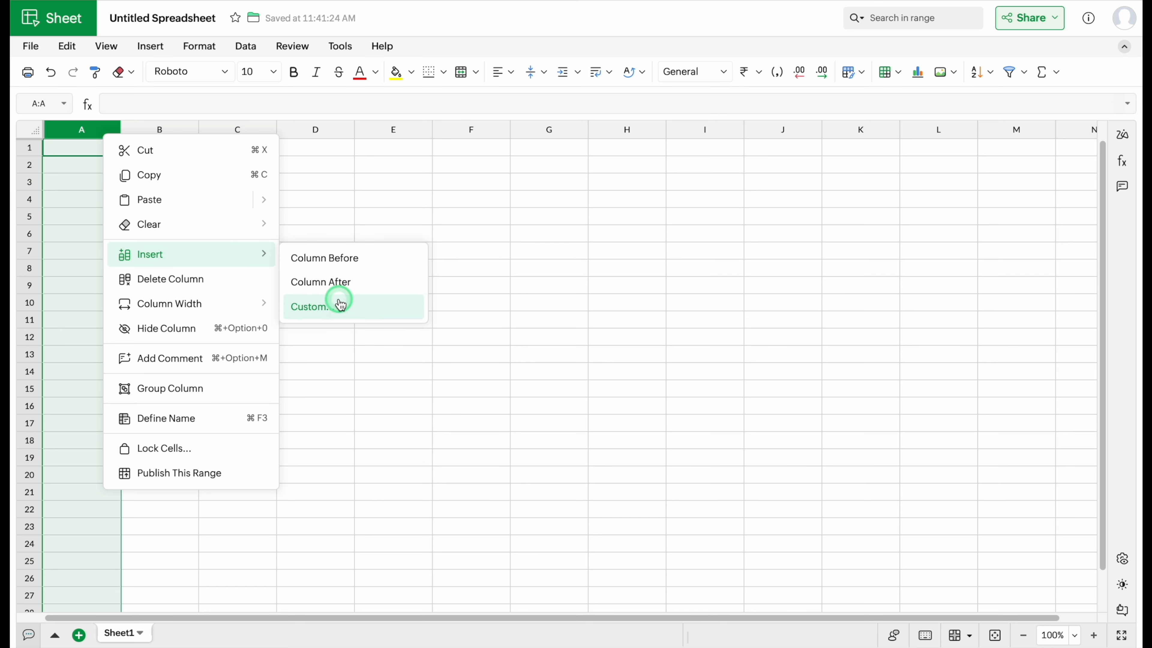
{"action": "left_click", "coordinate": [341, 284]}
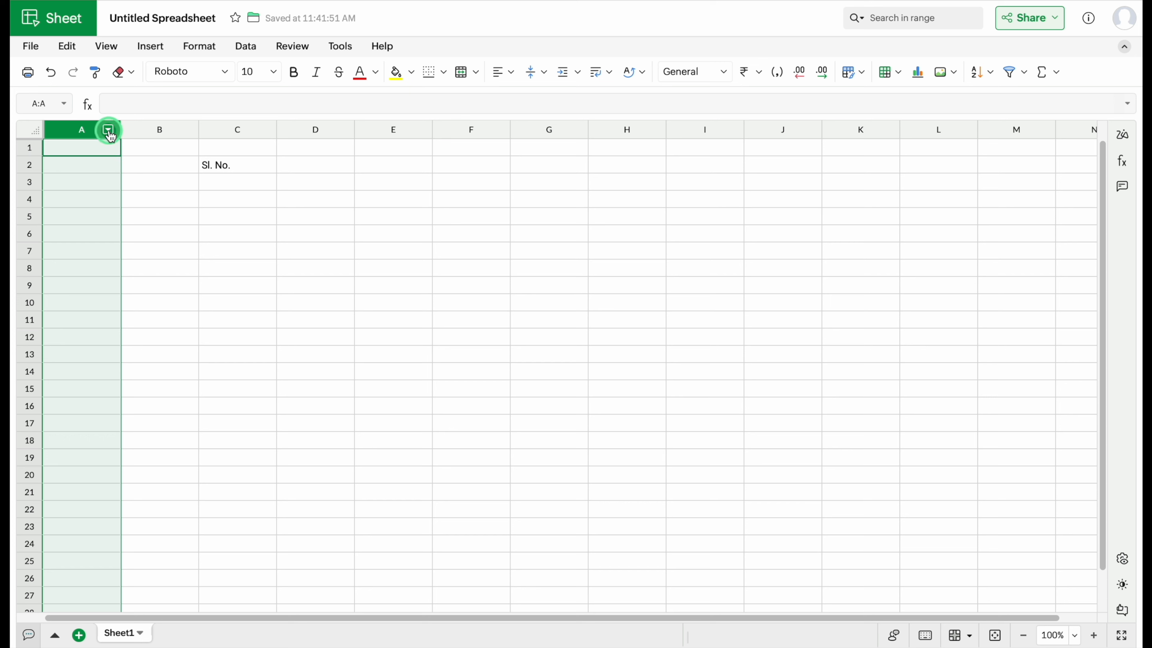
{"action": "left_click", "coordinate": [108, 130]}
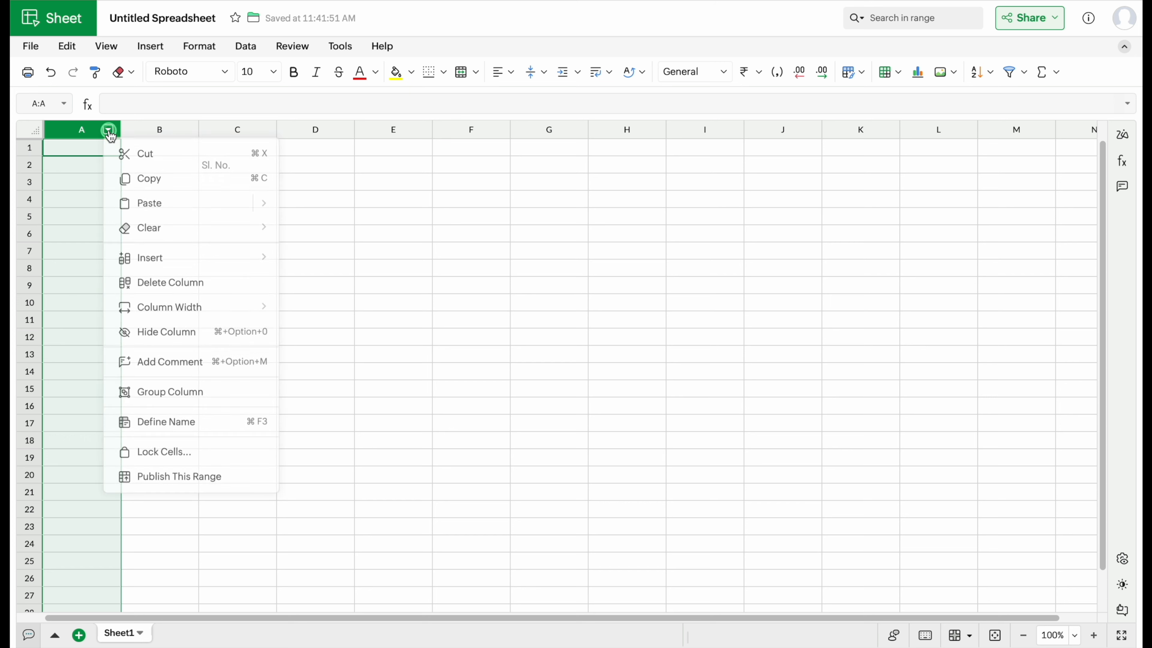
{"action": "left_click", "coordinate": [145, 277]}
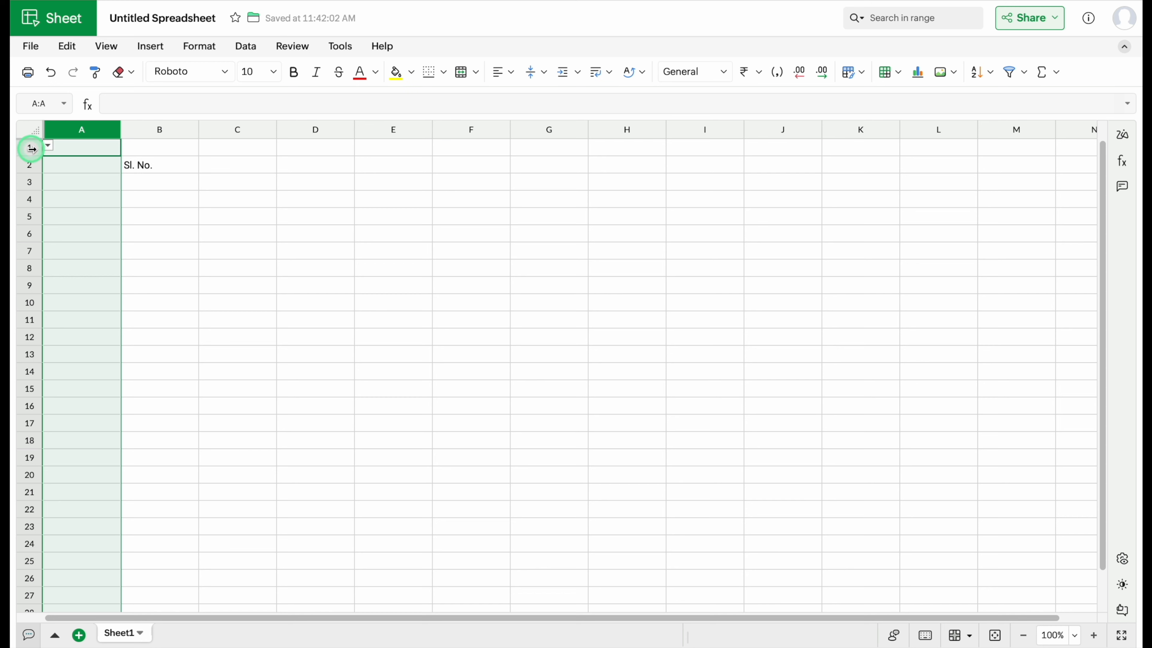
Step: Delete row 1 and clear the Sl. No. header from cell B1
{"action": "left_click", "coordinate": [47, 147]}
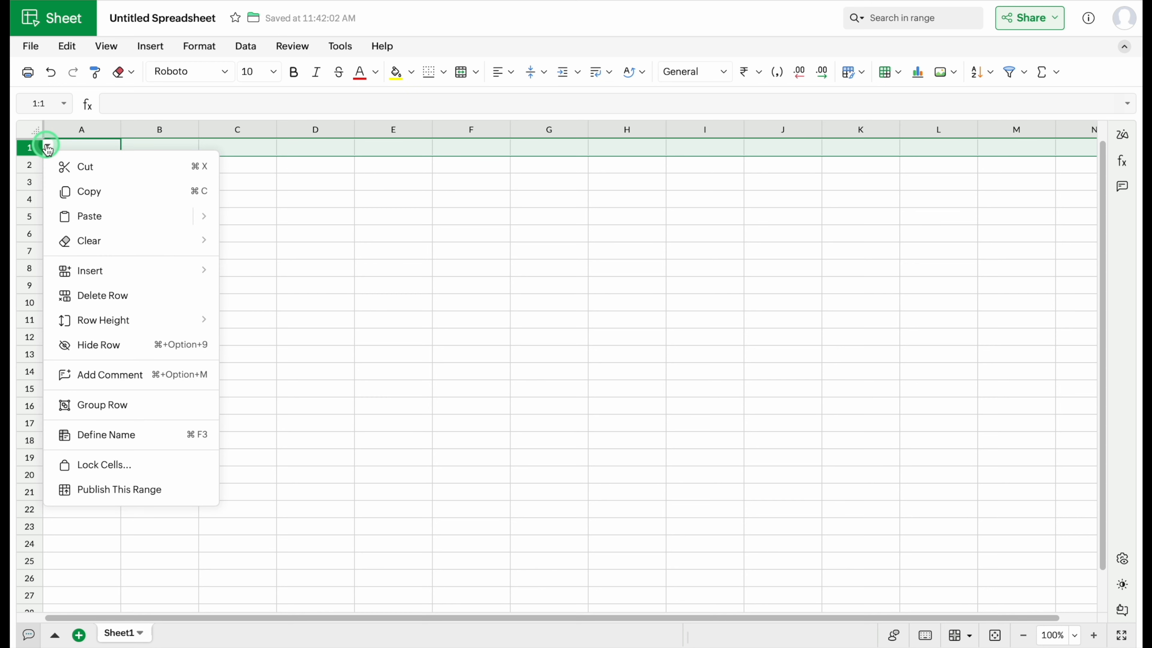
{"action": "left_click", "coordinate": [108, 296]}
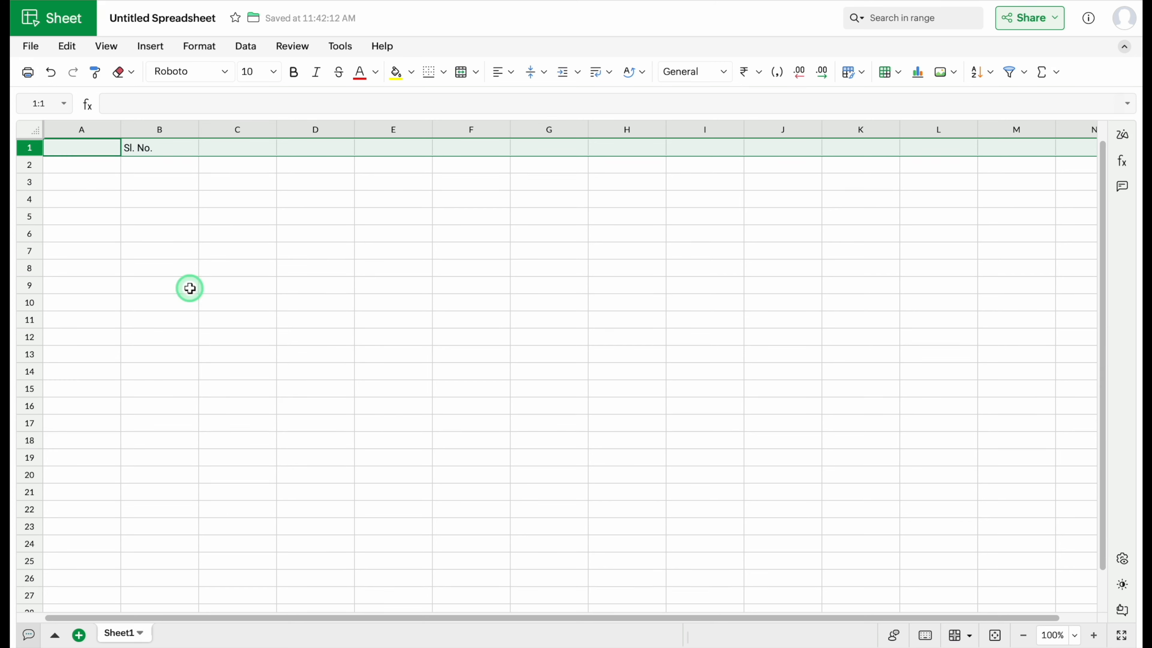
{"action": "left_click", "coordinate": [160, 153]}
{"action": "key", "text": "Delete"}
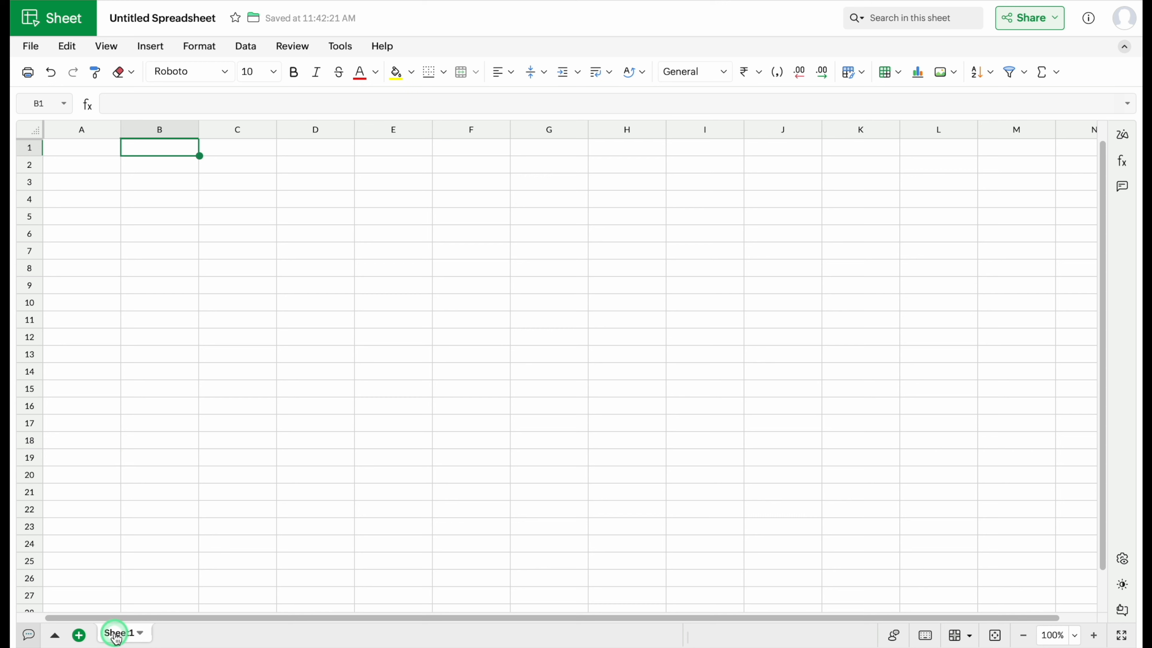
Step: Set the tab color of Sheet1 to the green theme color
{"action": "left_click", "coordinate": [141, 636]}
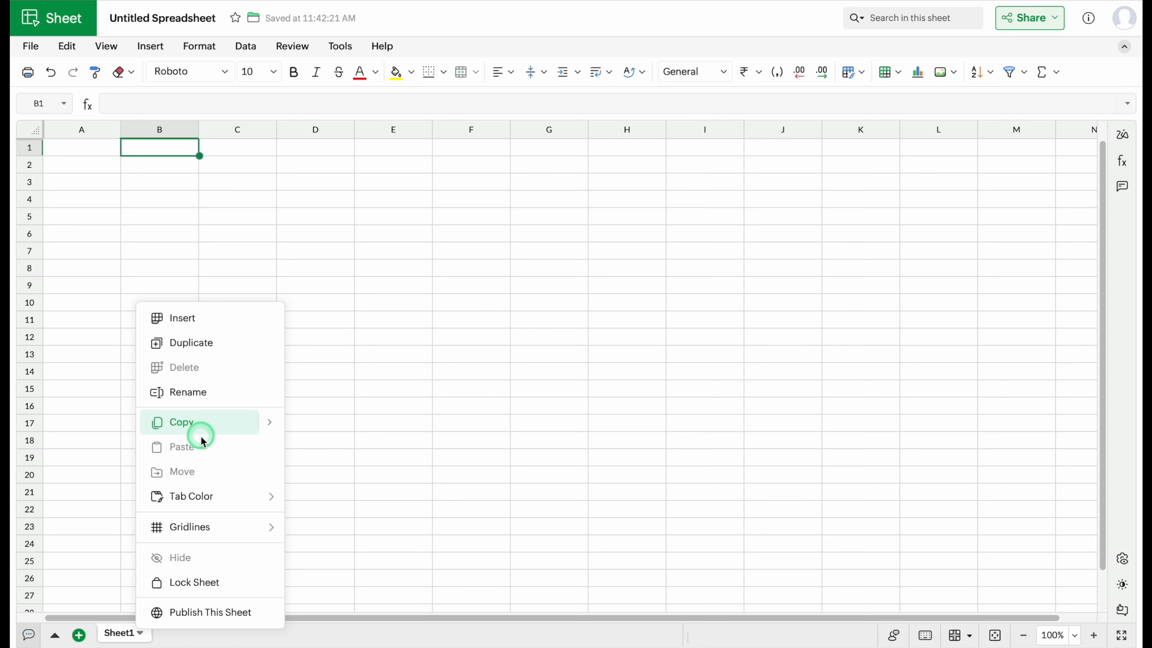
{"action": "mouse_move", "coordinate": [203, 496]}
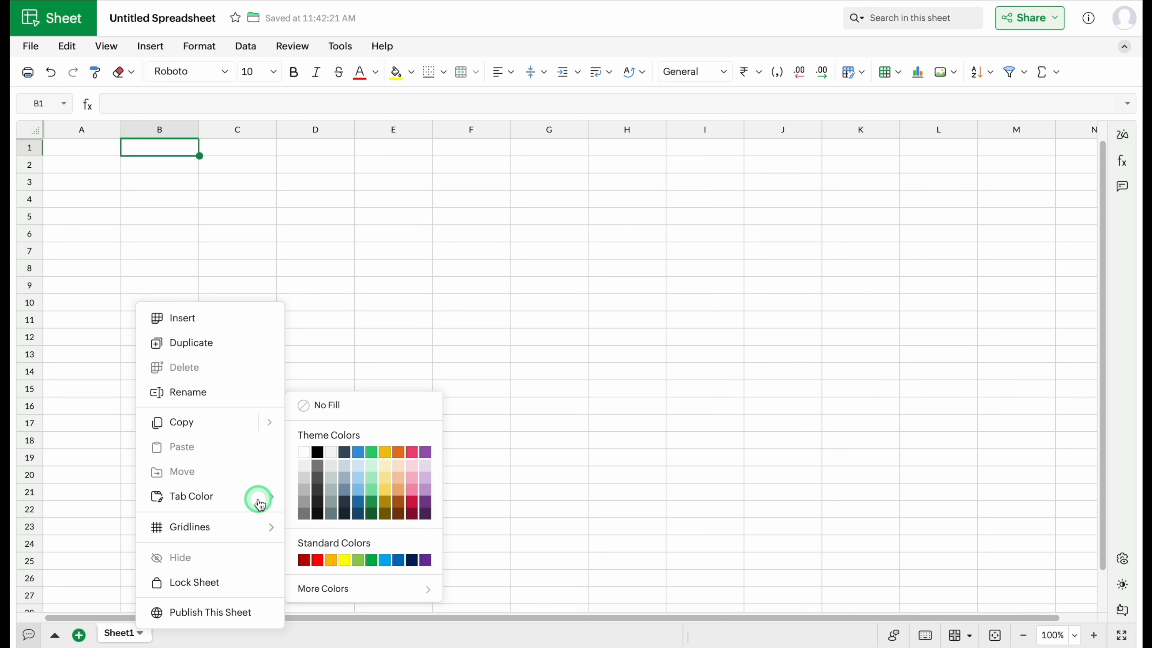
{"action": "left_click", "coordinate": [358, 490]}
Step: Rename the Sheet1 worksheet to My Format
{"action": "left_click", "coordinate": [141, 634]}
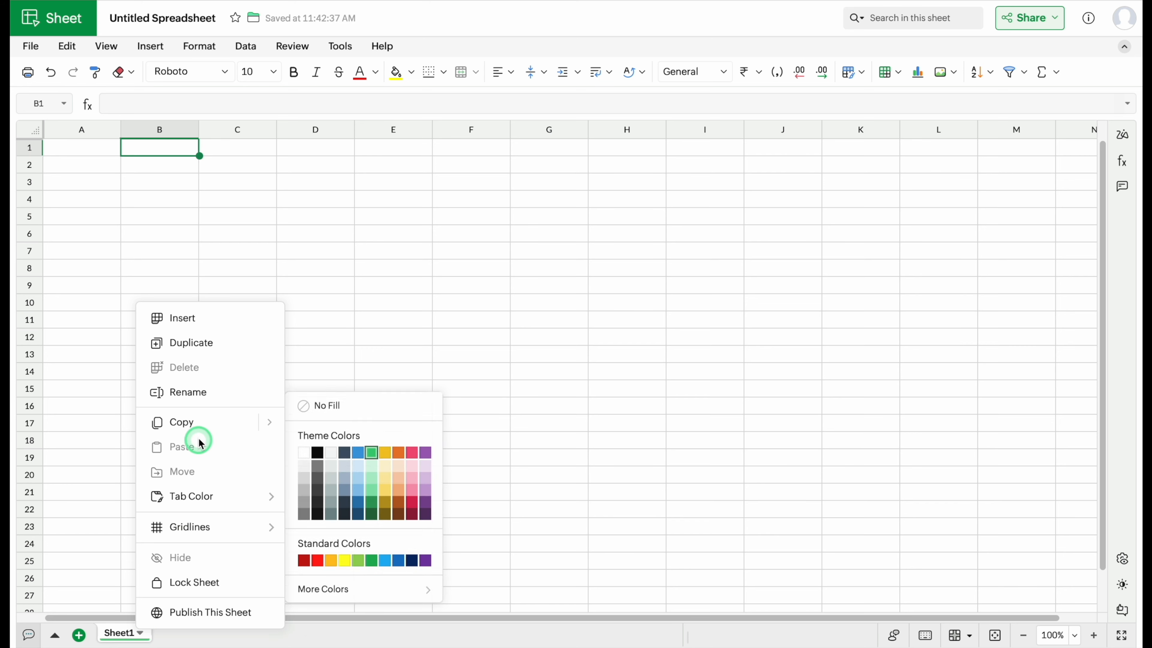
{"action": "left_click", "coordinate": [200, 393]}
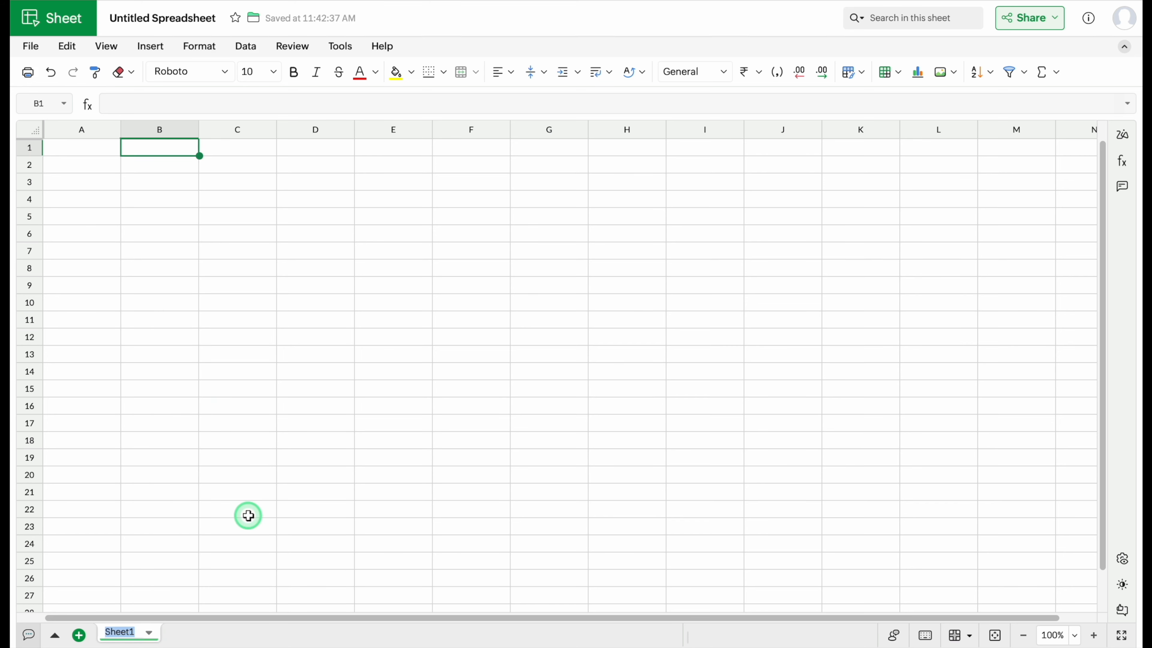
{"action": "type", "text": "My Format"}
{"action": "left_click", "coordinate": [142, 446]}
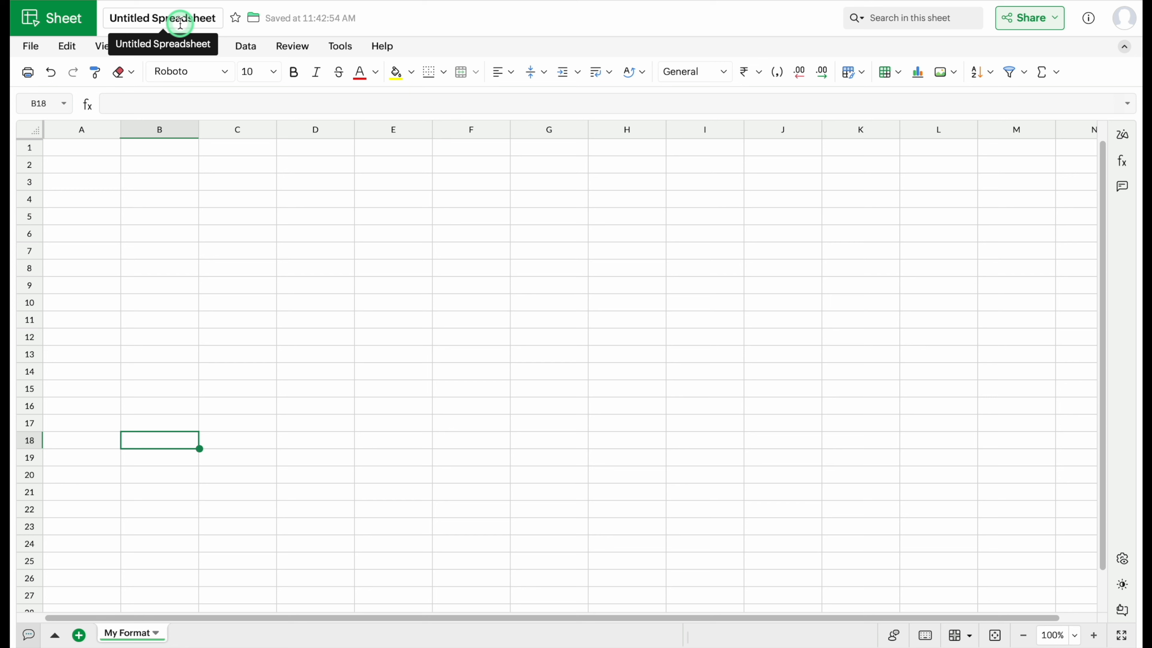
Step: Rename the untitled spreadsheet file to My Format
{"action": "left_click", "coordinate": [205, 18]}
{"action": "left_click_drag", "start_coordinate": [217, 18], "coordinate": [113, 19]}
{"action": "key", "text": "BackSpace"}
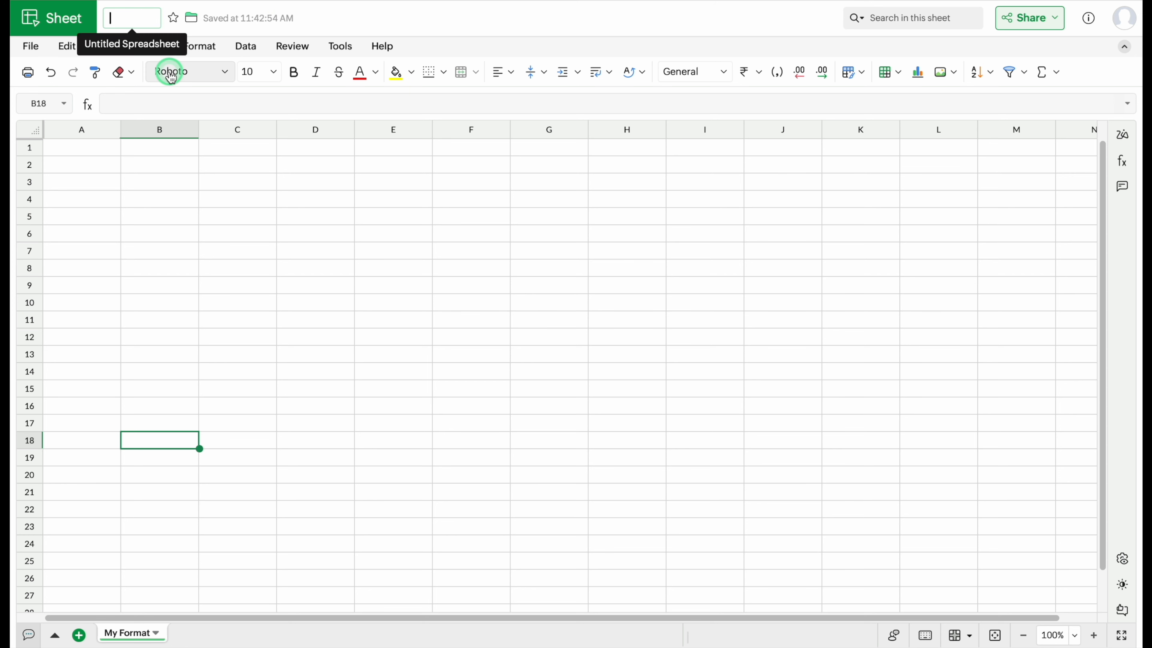
{"action": "type", "text": "My Format"}
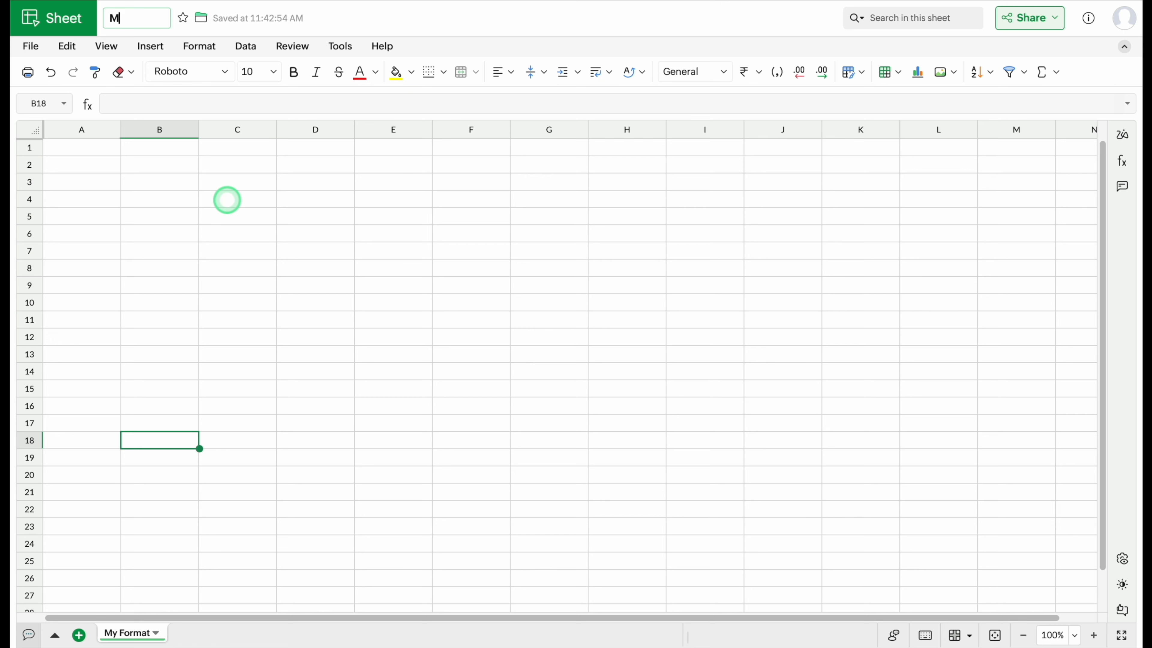
{"action": "left_click", "coordinate": [123, 337]}
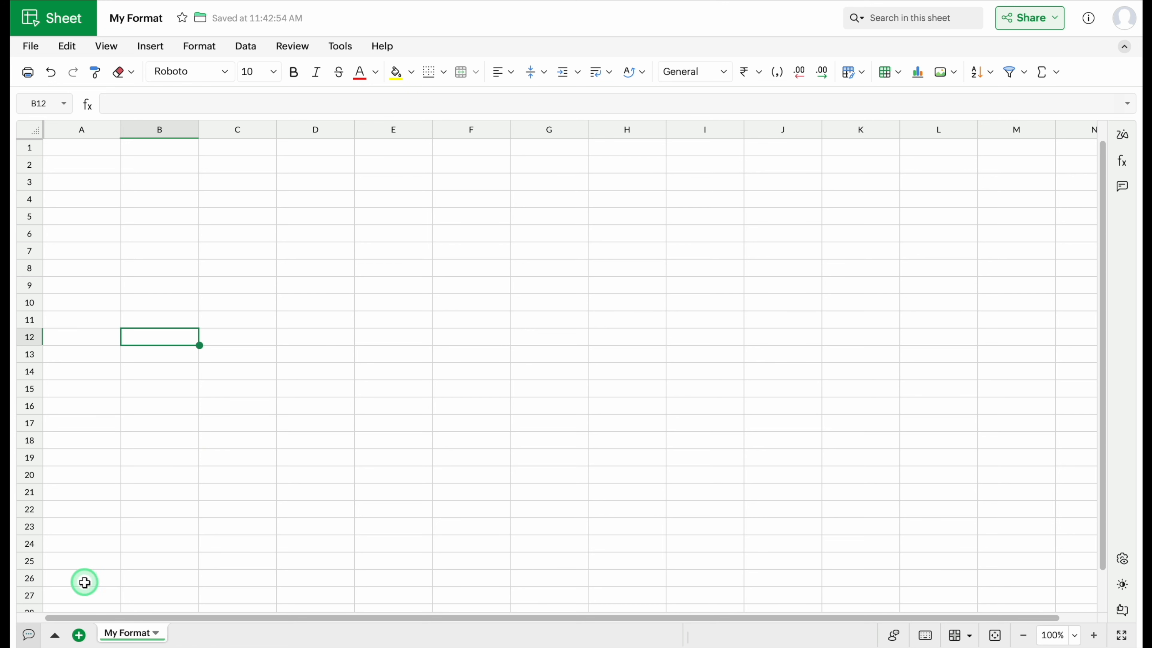
Step: Add a second worksheet and set its zoom level to 125%
{"action": "left_click", "coordinate": [79, 637]}
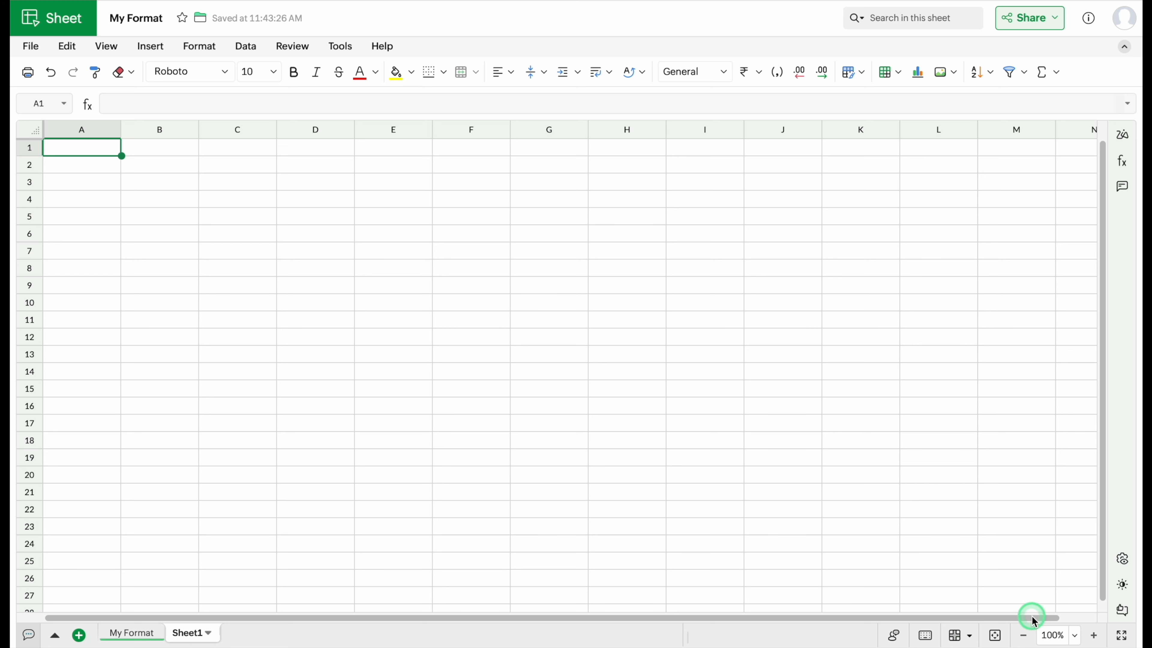
{"action": "left_click", "coordinate": [1094, 637]}
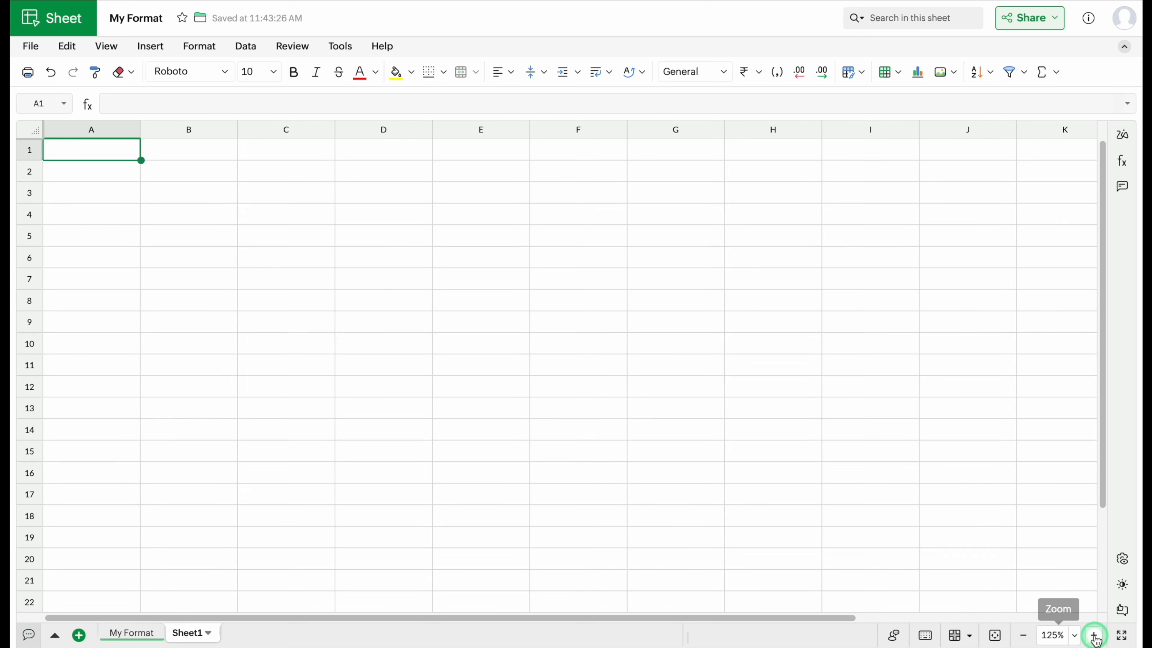
{"action": "left_click", "coordinate": [1094, 636]}
{"action": "left_click", "coordinate": [1094, 636]}
{"action": "left_click", "coordinate": [1094, 636]}
{"action": "left_click", "coordinate": [1027, 636]}
{"action": "left_click", "coordinate": [1026, 636]}
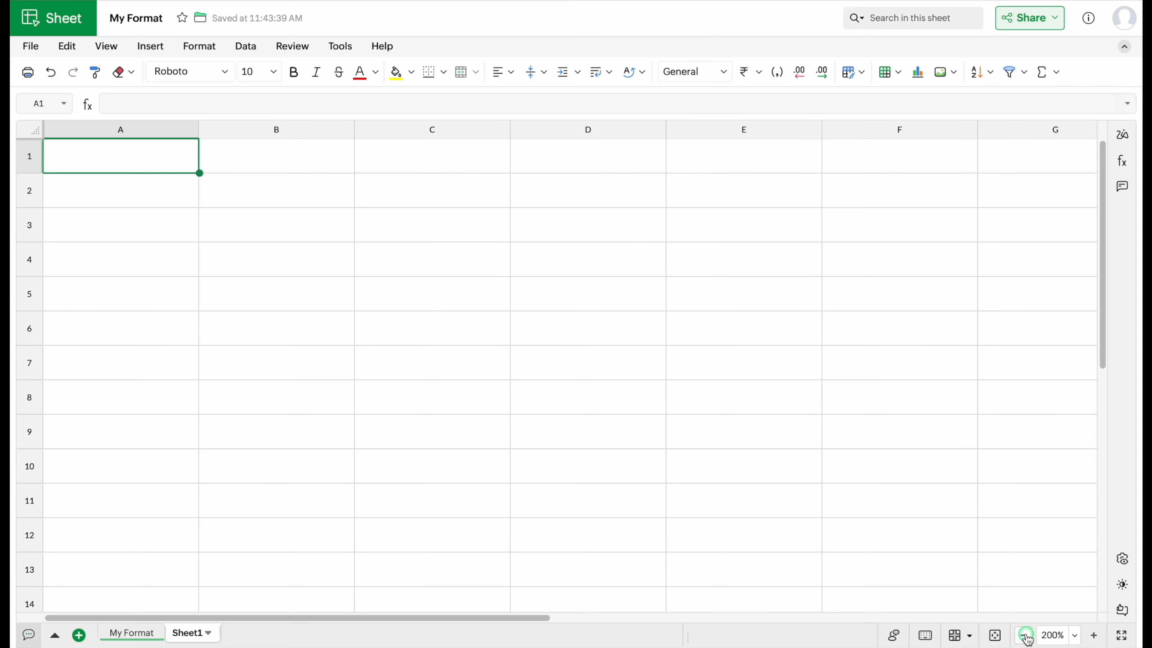
{"action": "left_click", "coordinate": [1026, 636]}
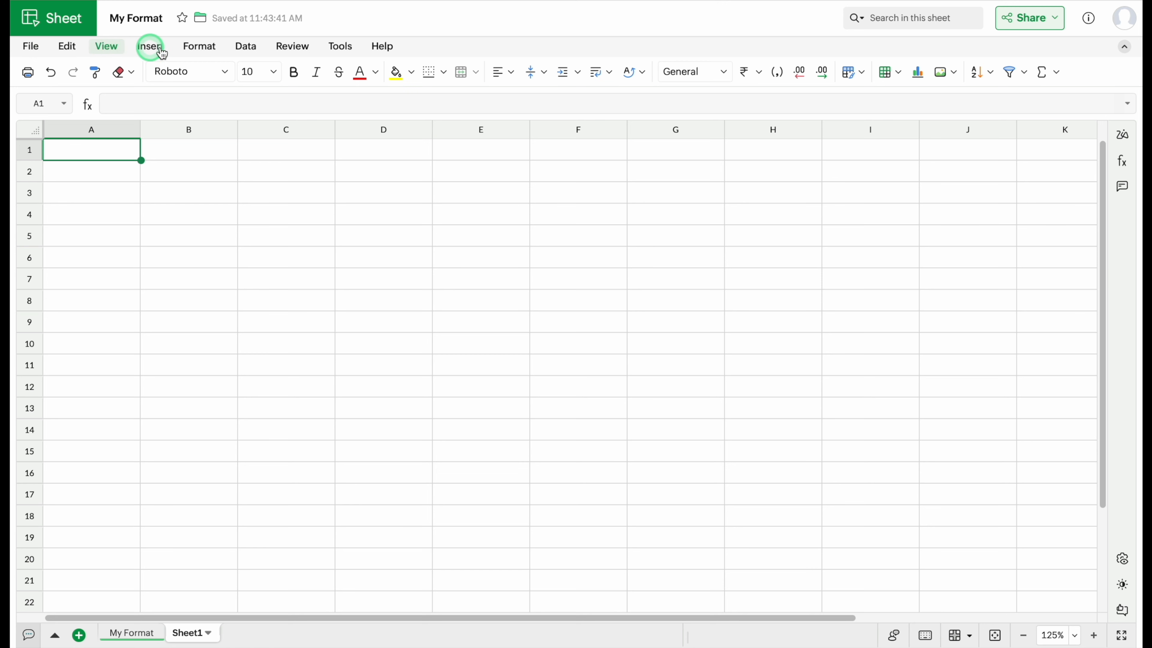
Step: Examine the available file, editing, freezing, and row, column and sheet hiding options for the spreadsheet
{"action": "left_click", "coordinate": [32, 47]}
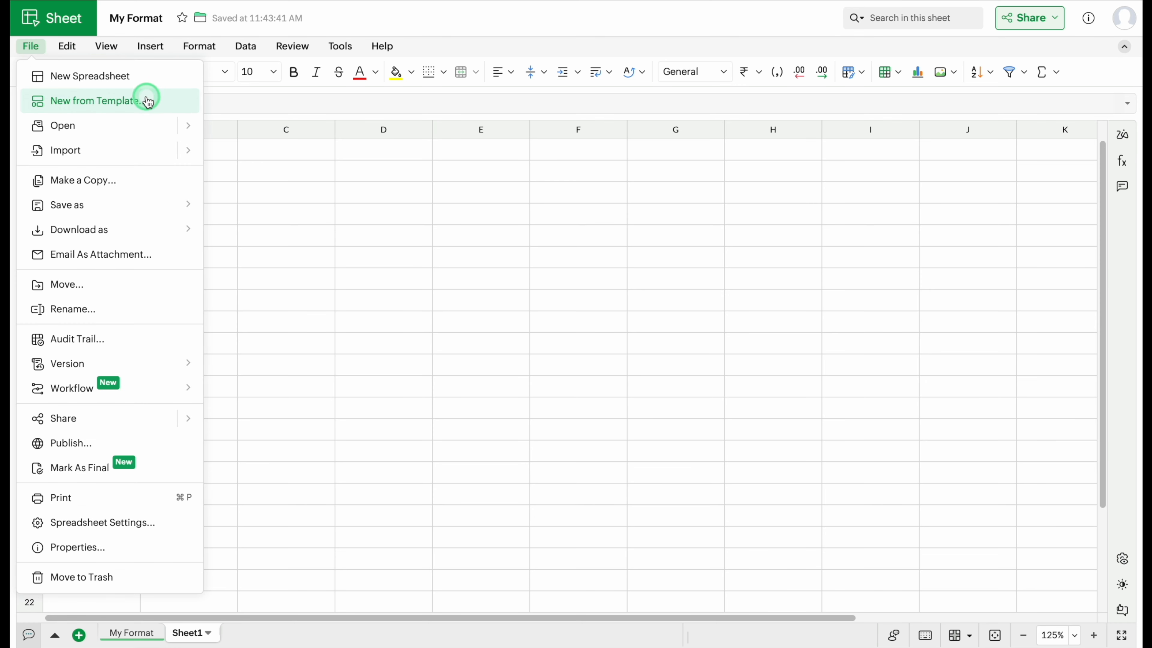
{"action": "mouse_move", "coordinate": [108, 156]}
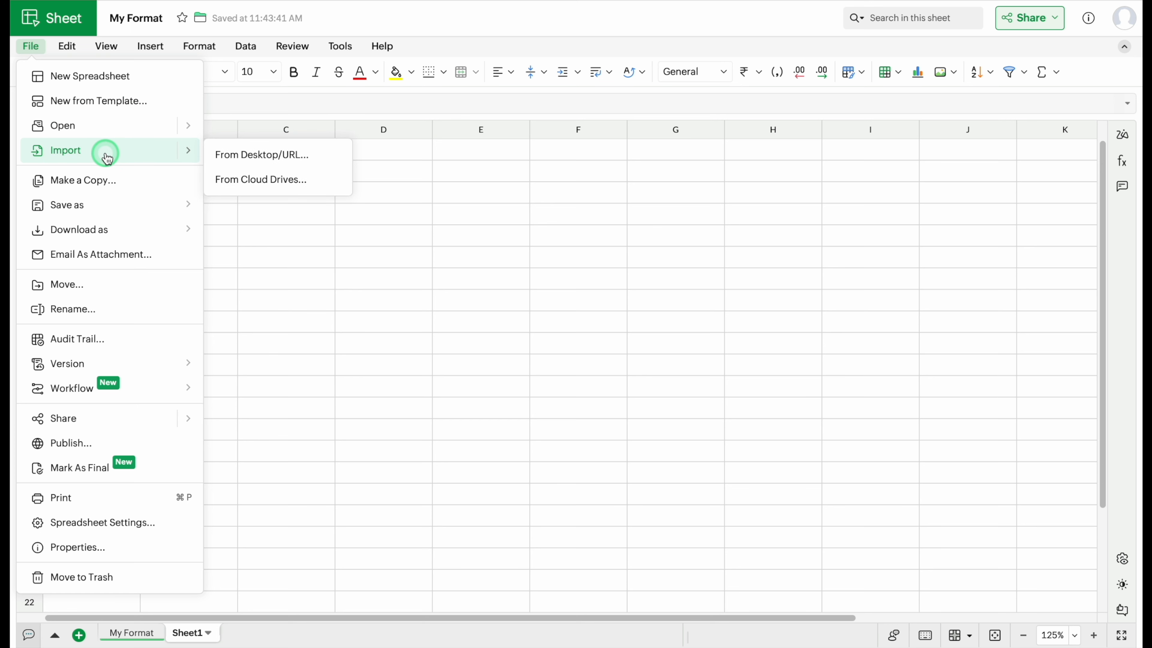
{"action": "mouse_move", "coordinate": [101, 206]}
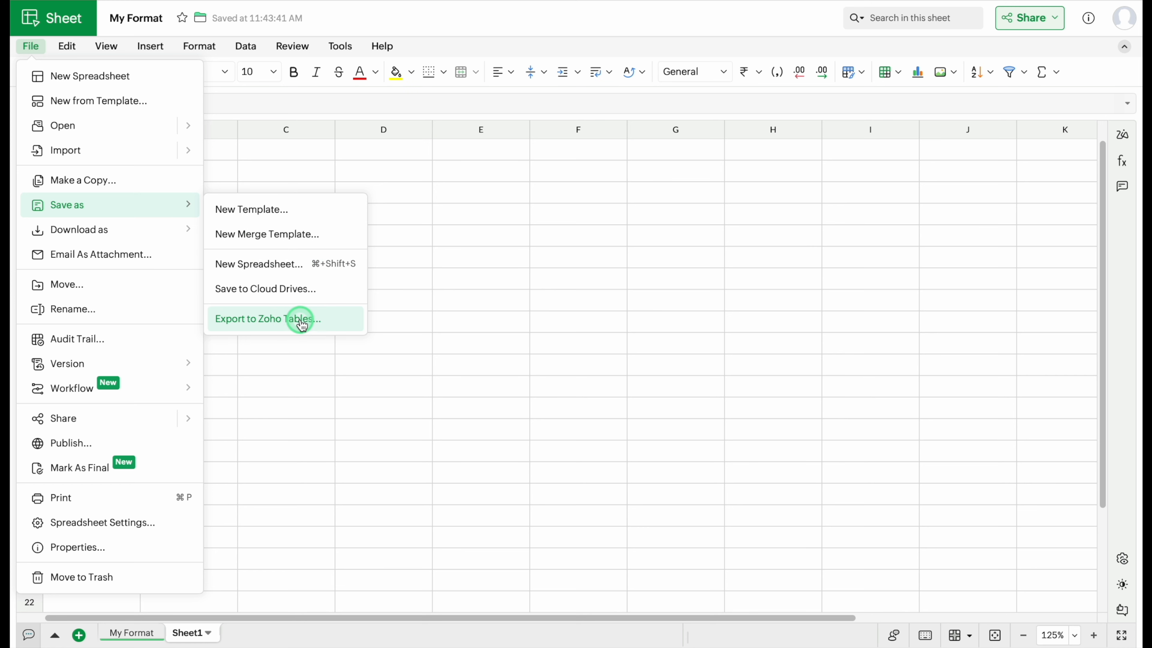
{"action": "mouse_move", "coordinate": [150, 229]}
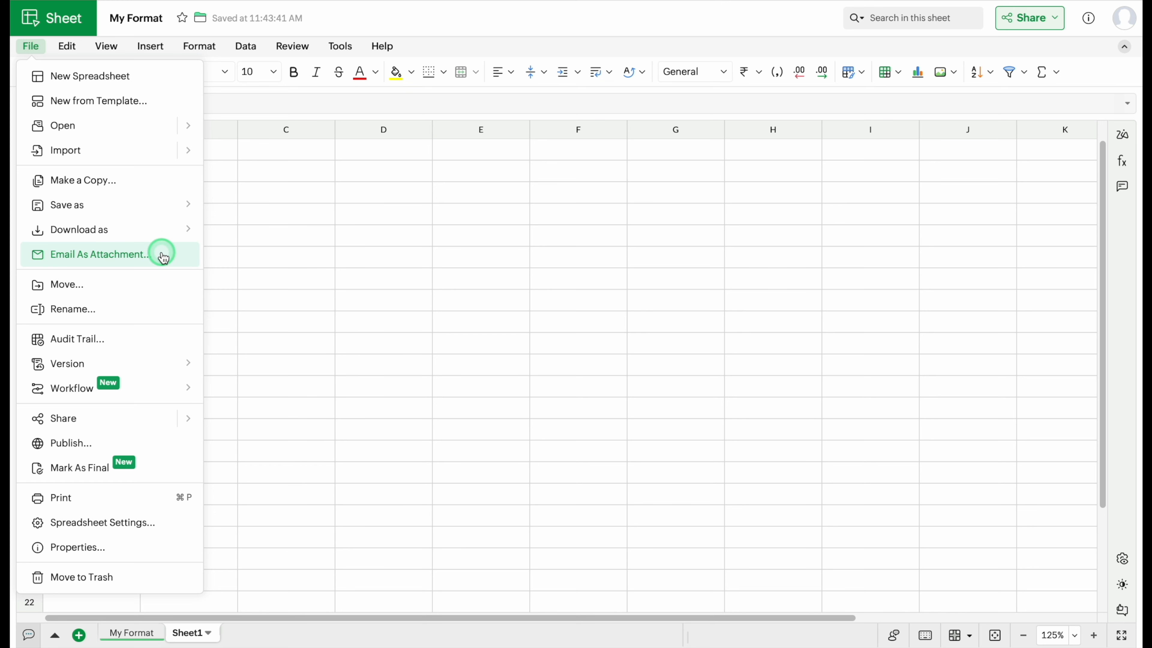
{"action": "mouse_move", "coordinate": [95, 427]}
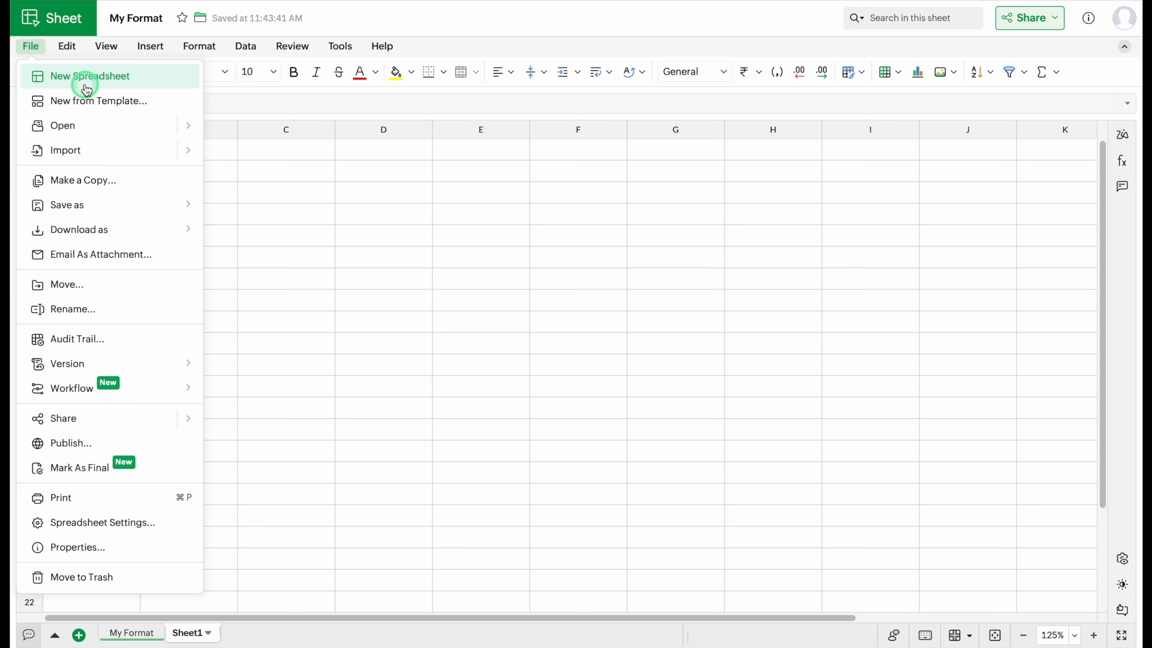
{"action": "left_click", "coordinate": [69, 46]}
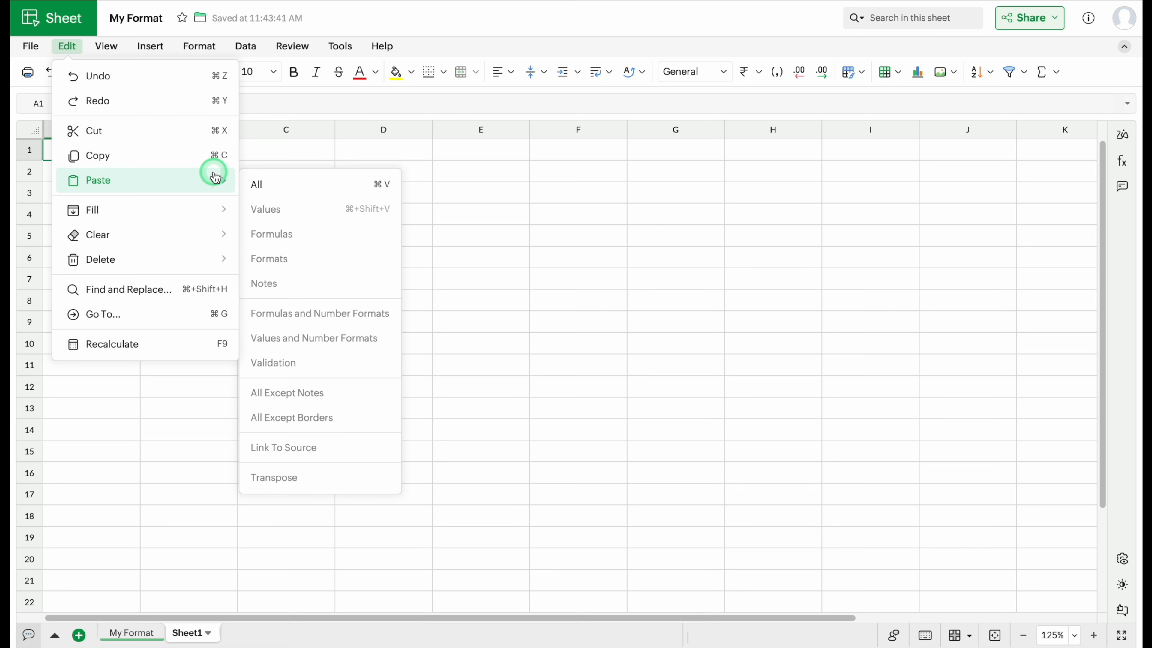
{"action": "mouse_move", "coordinate": [110, 53]}
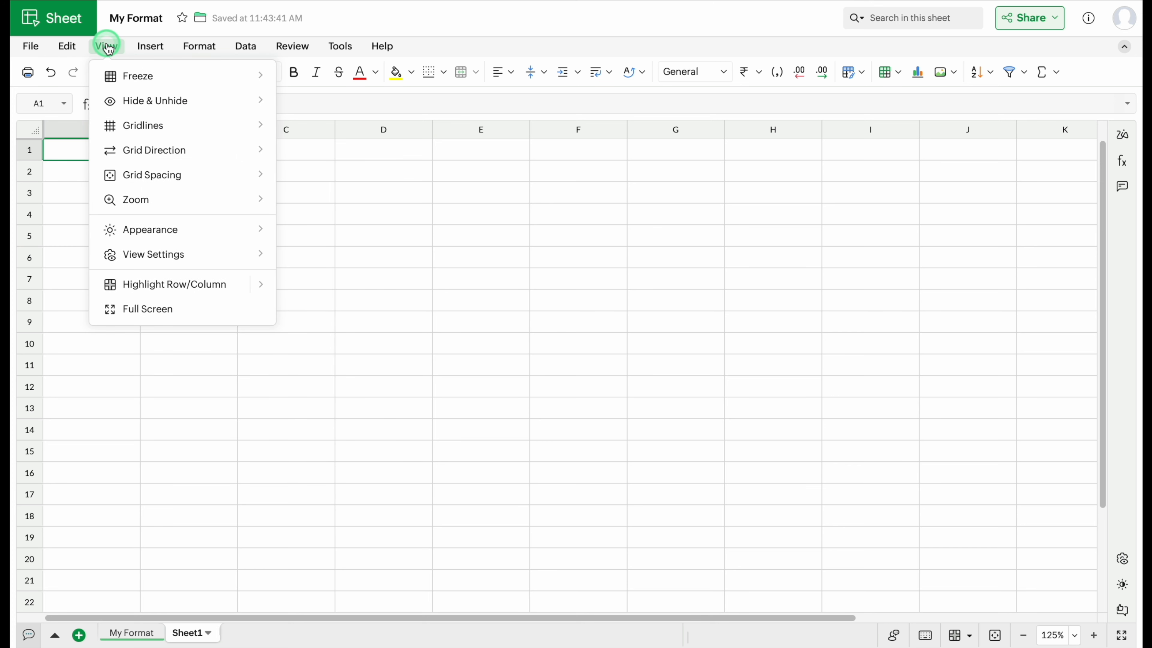
{"action": "mouse_move", "coordinate": [134, 75]}
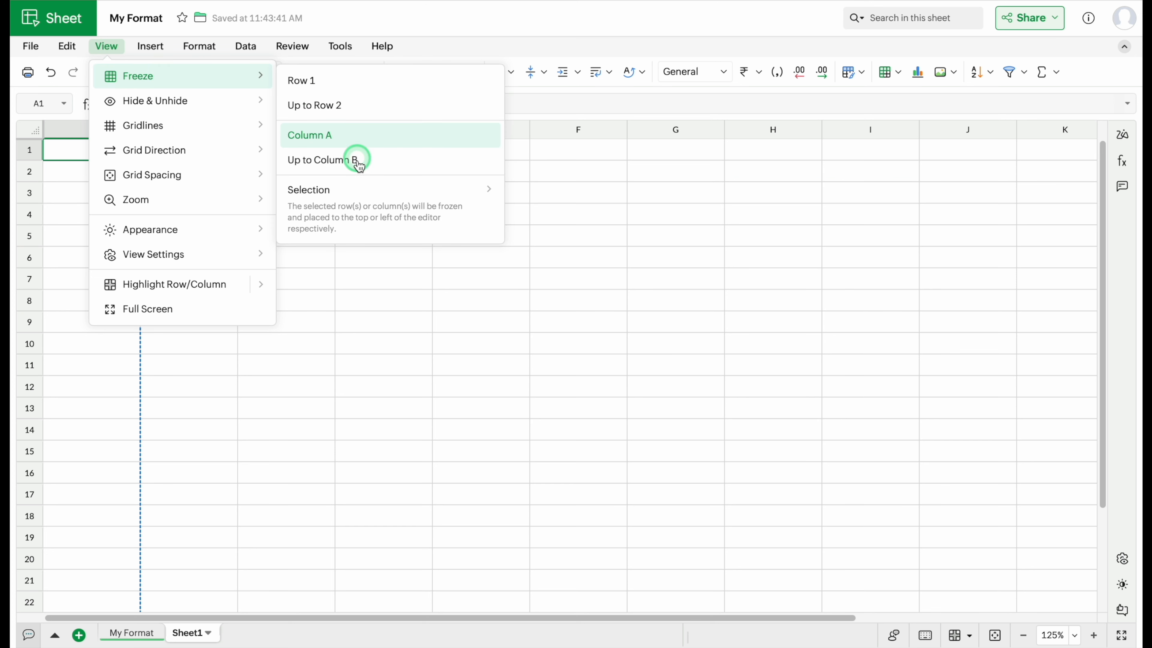
{"action": "mouse_move", "coordinate": [242, 100]}
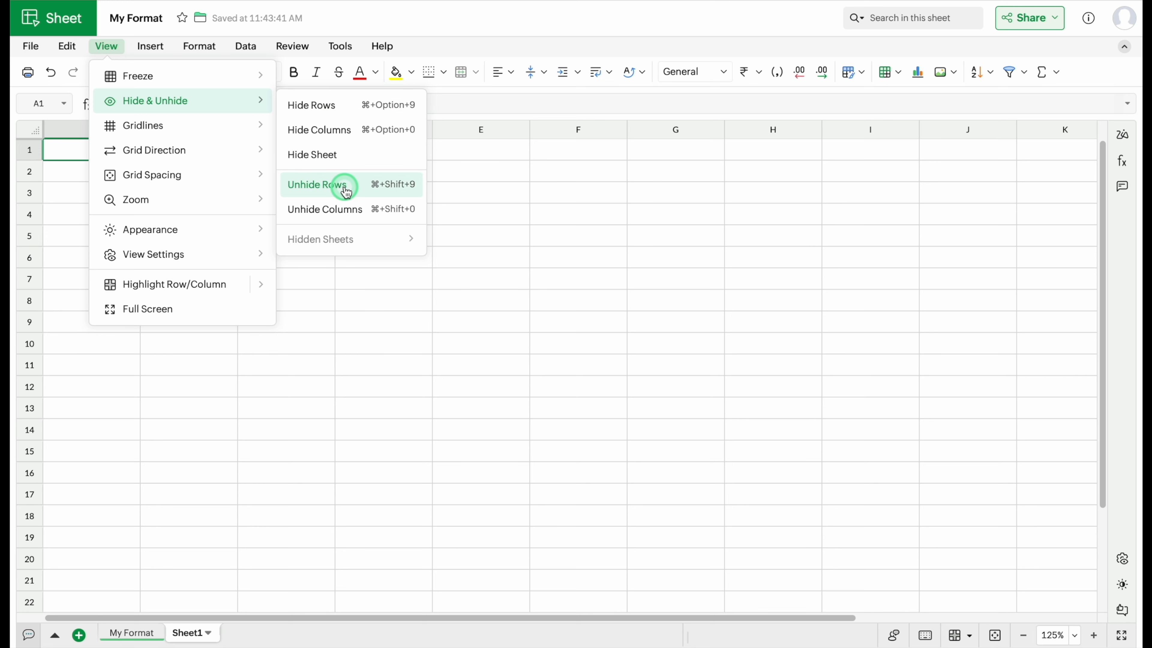
Step: Hide the gridlines of Sheet1 and show them again
{"action": "mouse_move", "coordinate": [225, 129]}
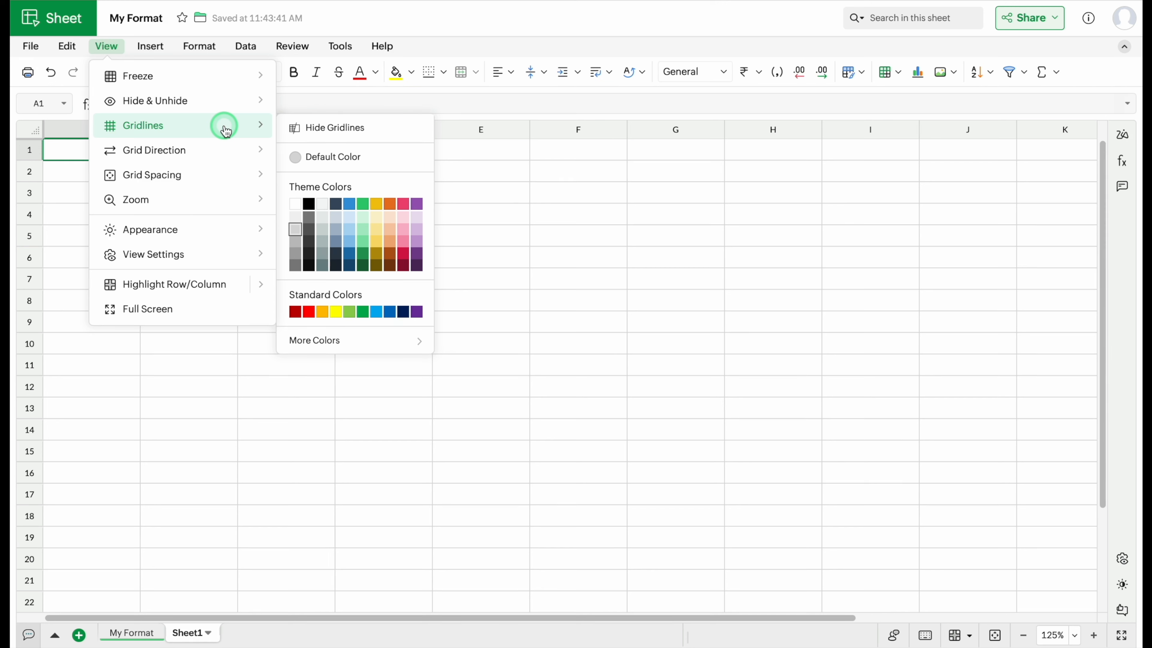
{"action": "left_click", "coordinate": [363, 204]}
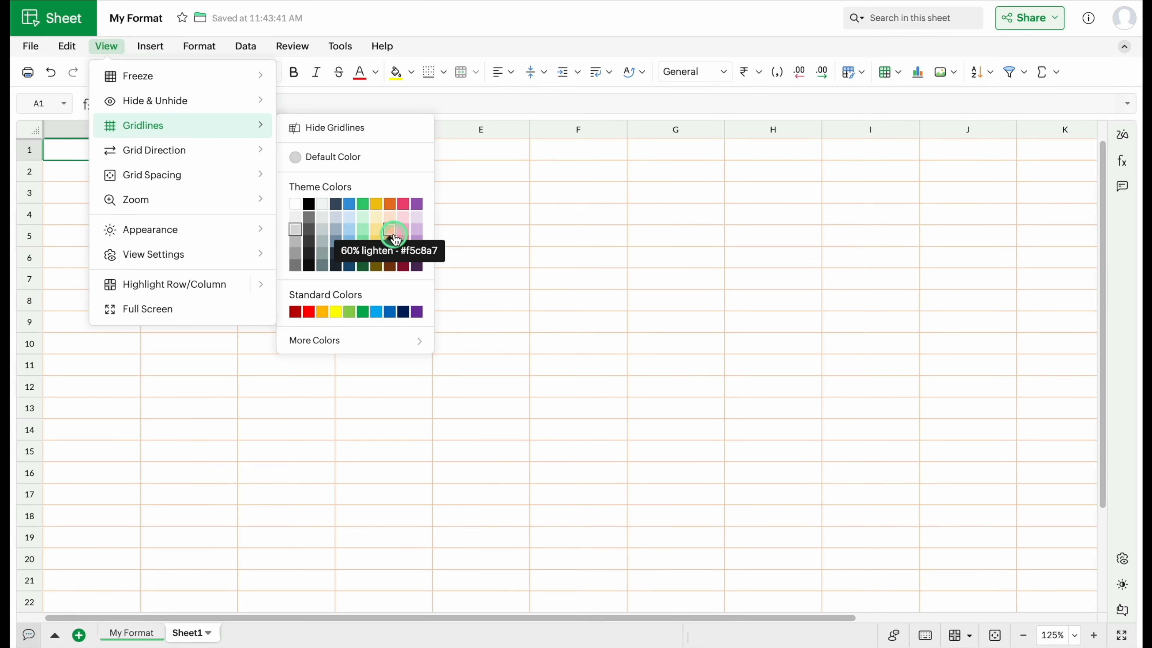
{"action": "left_click", "coordinate": [336, 128]}
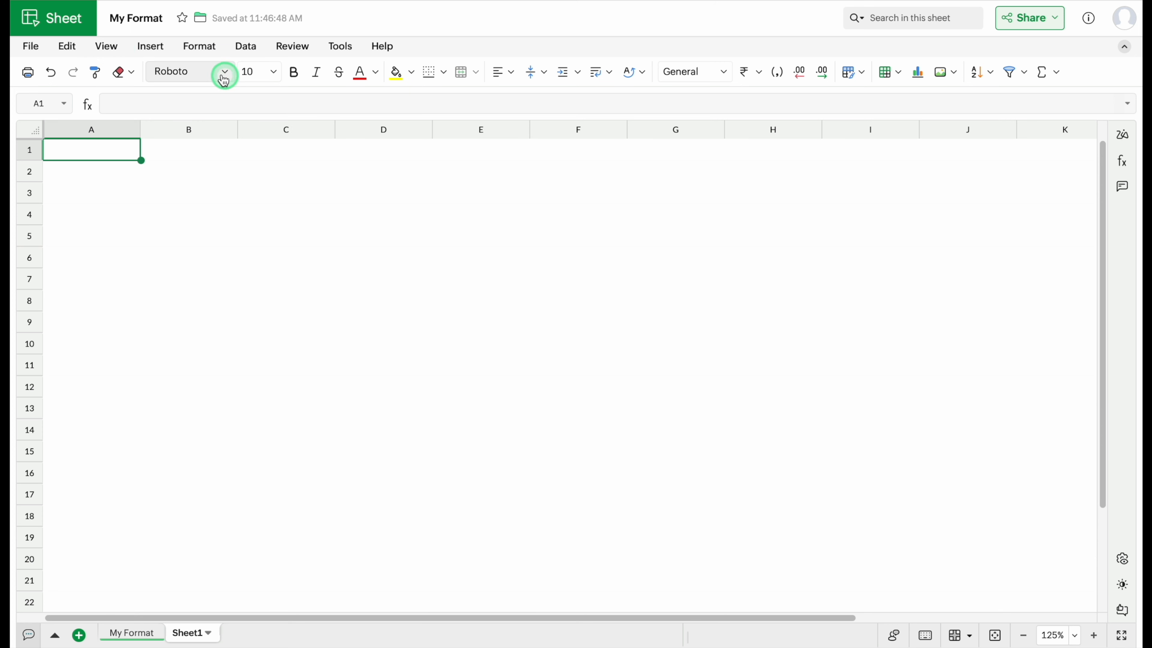
{"action": "left_click", "coordinate": [105, 46]}
{"action": "mouse_move", "coordinate": [134, 129]}
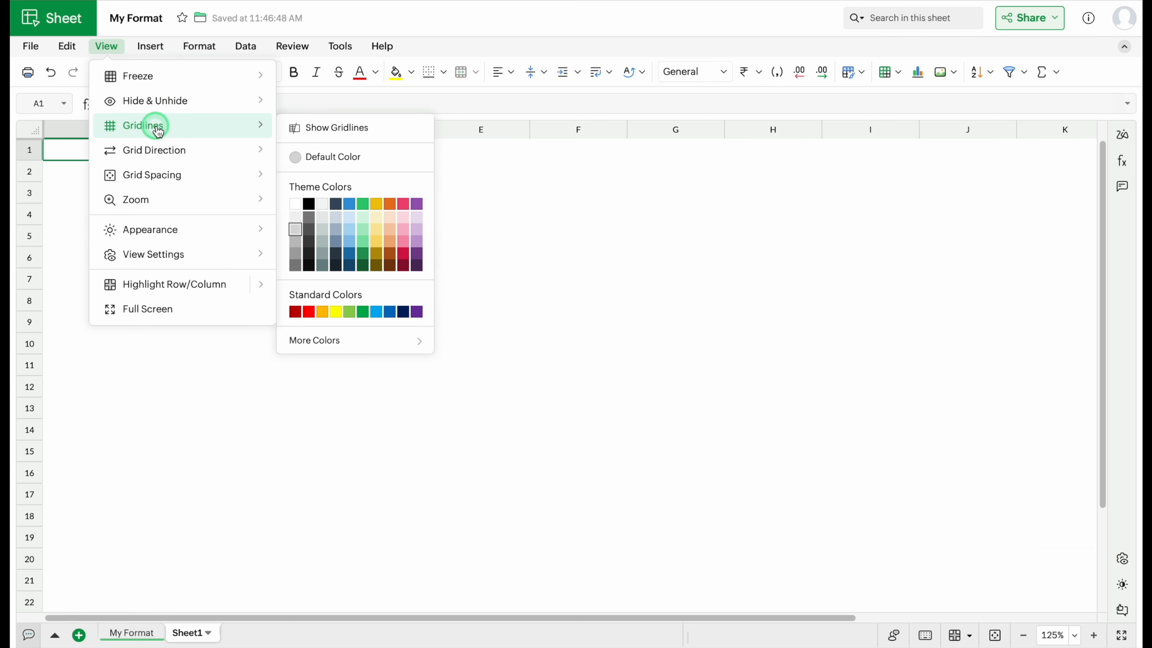
{"action": "left_click", "coordinate": [340, 131]}
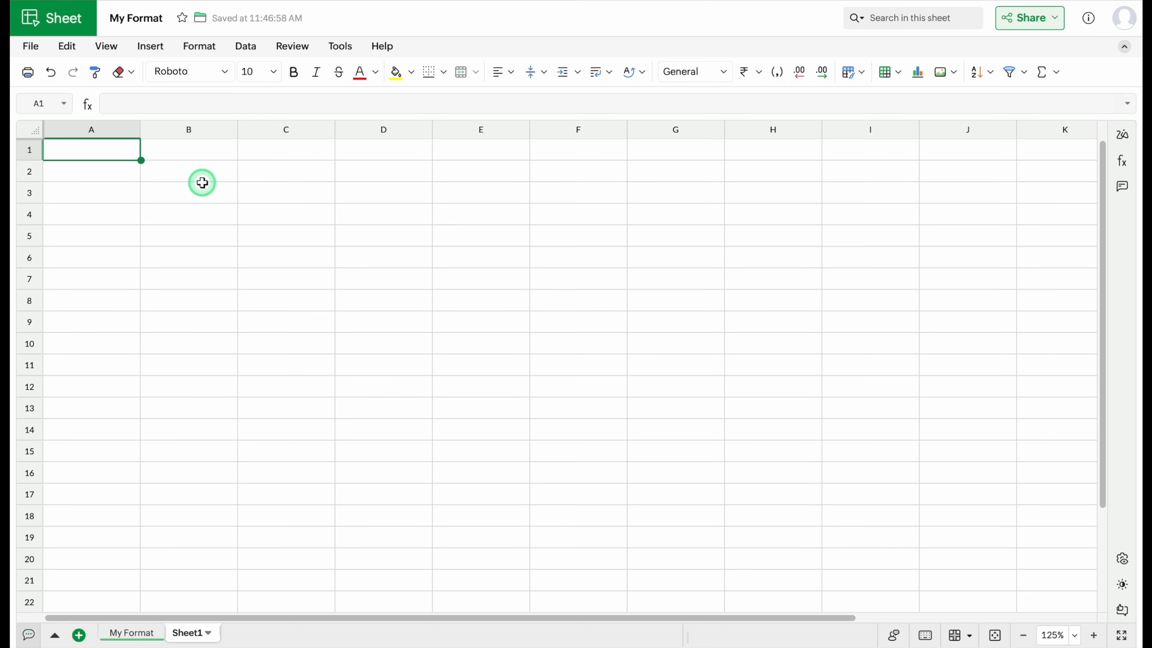
Step: Switch the spreadsheet's appearance to Dark and return it to Light
{"action": "left_click", "coordinate": [107, 46]}
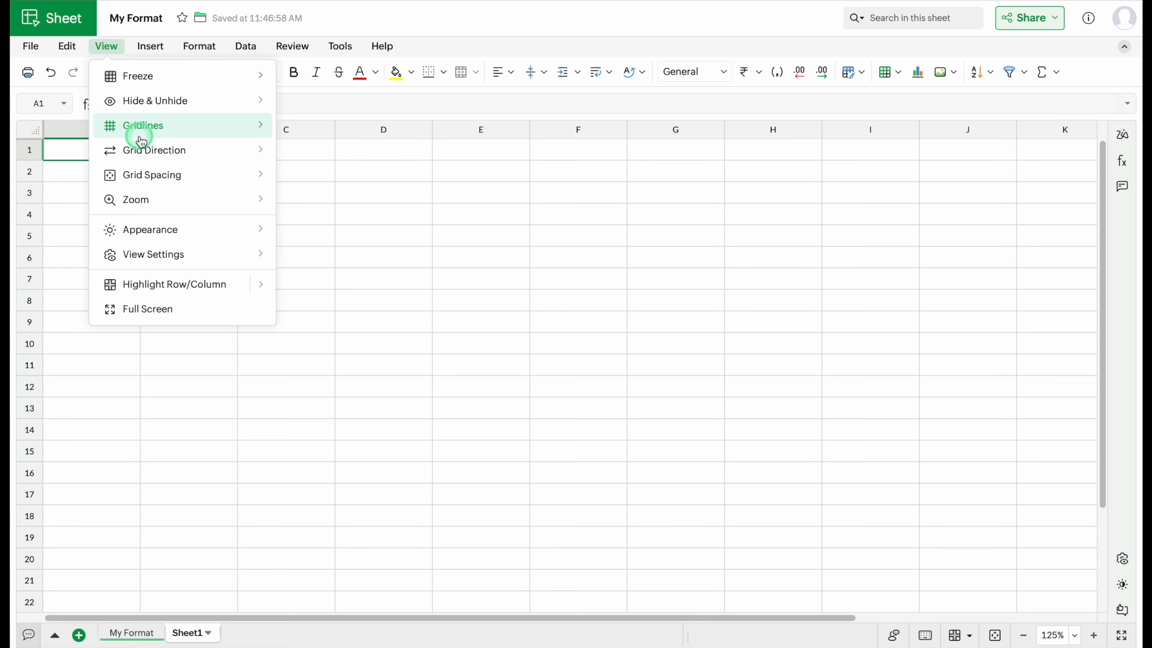
{"action": "mouse_move", "coordinate": [150, 151]}
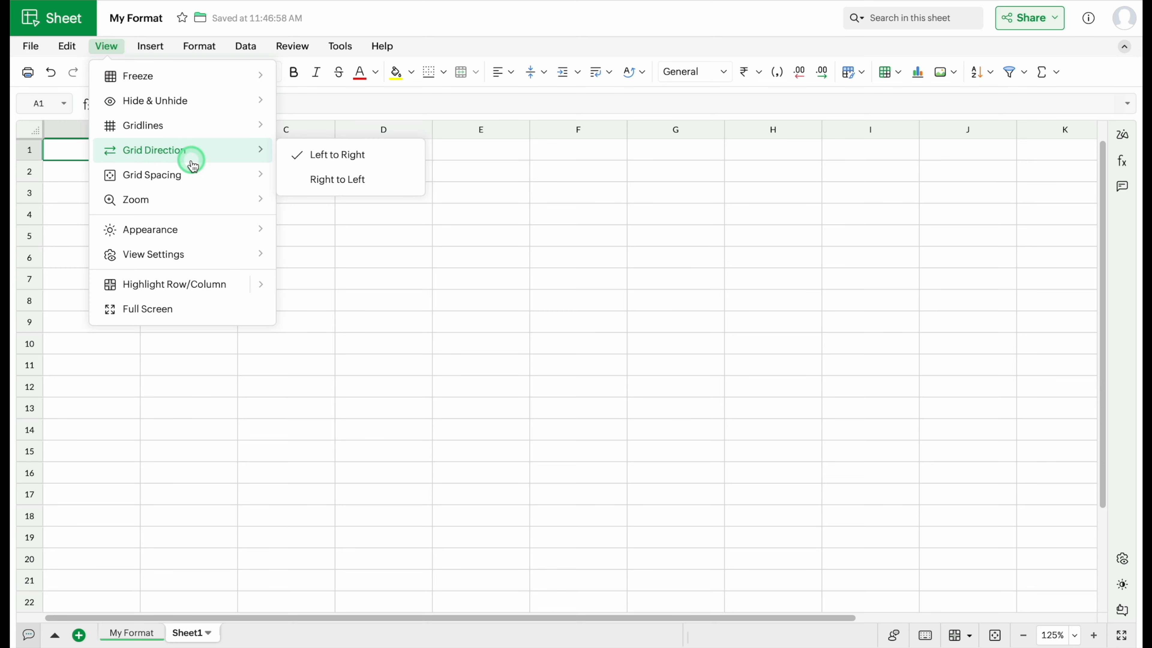
{"action": "mouse_move", "coordinate": [186, 204]}
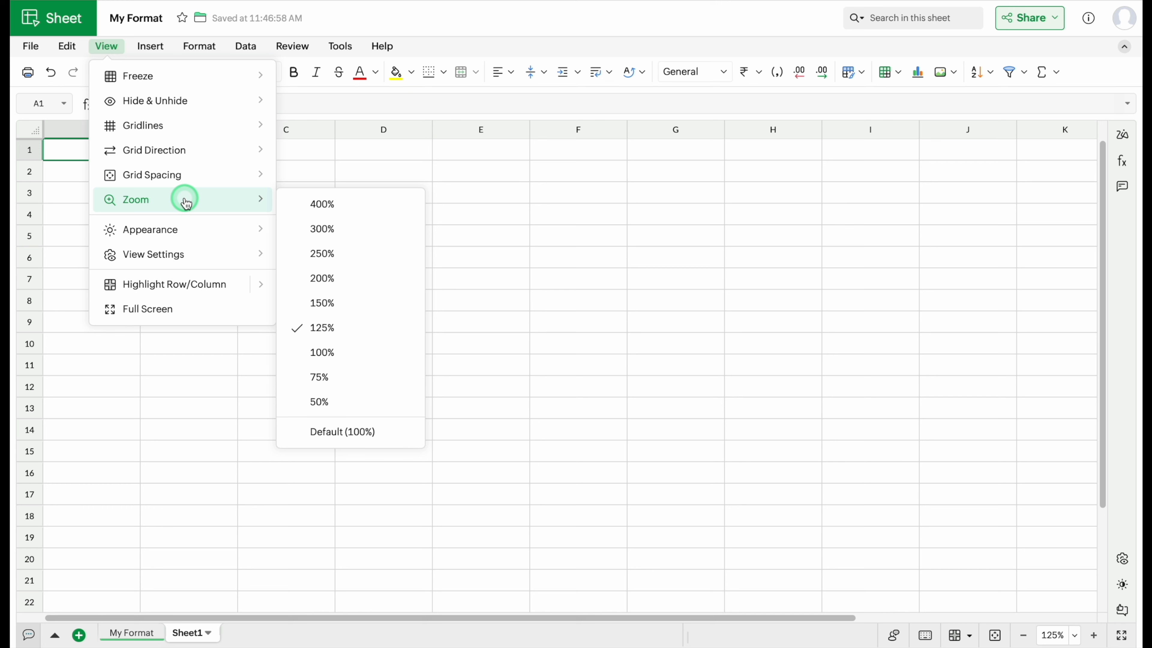
{"action": "mouse_move", "coordinate": [185, 229]}
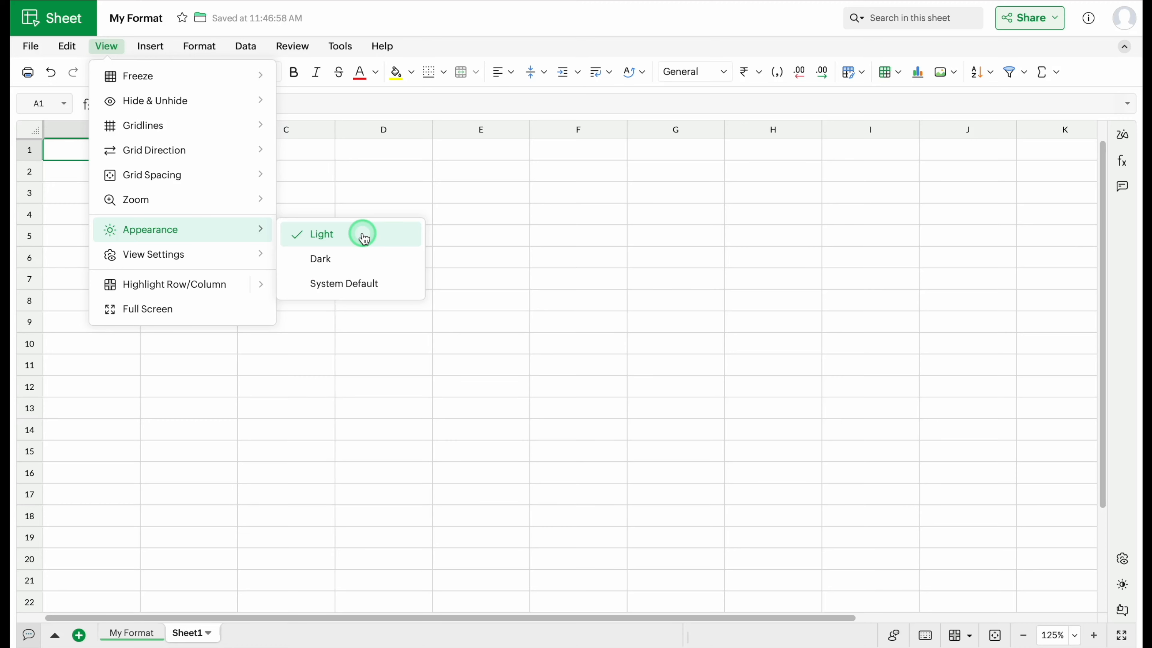
{"action": "left_click", "coordinate": [356, 256]}
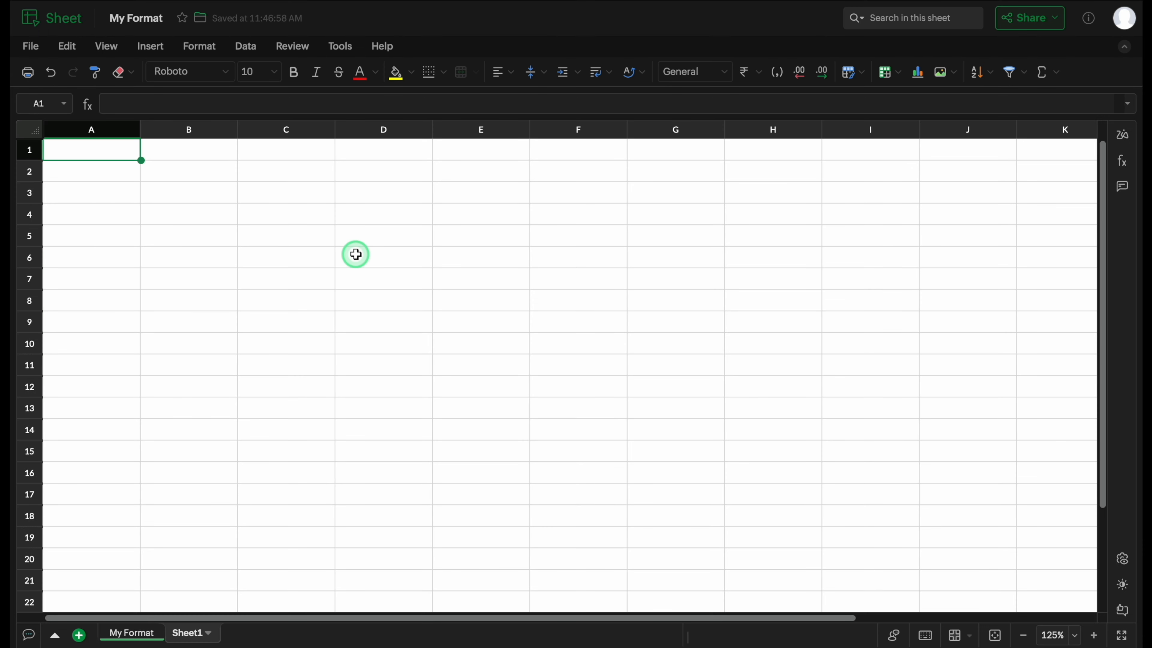
{"action": "left_click", "coordinate": [106, 46]}
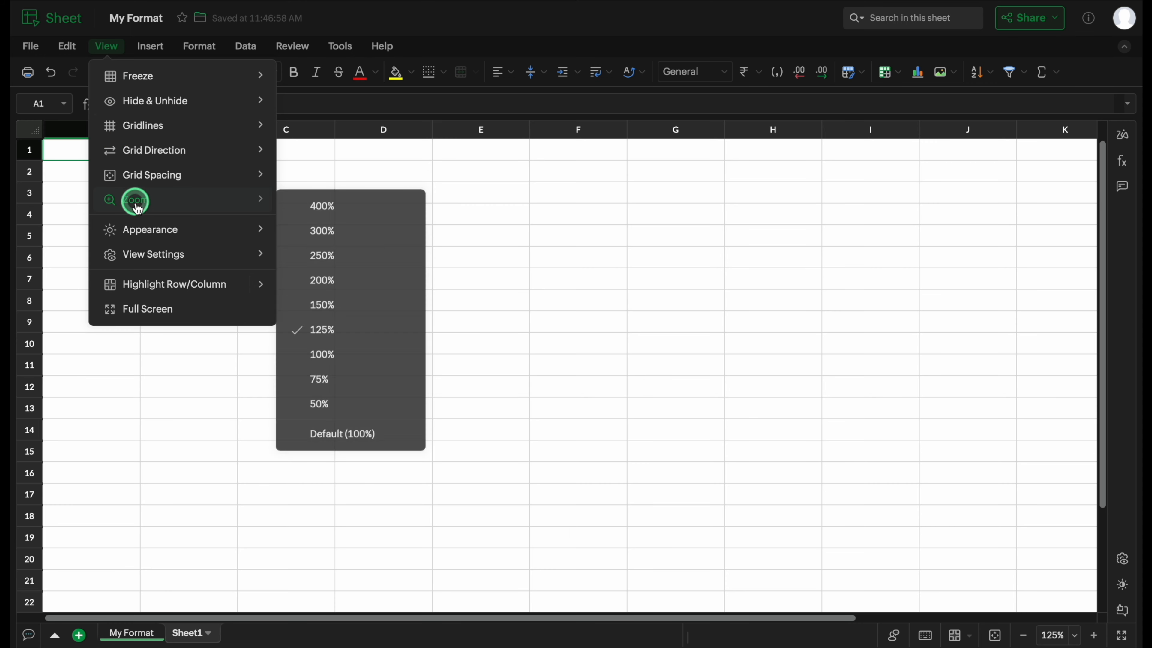
{"action": "mouse_move", "coordinate": [149, 226]}
{"action": "left_click", "coordinate": [304, 234]}
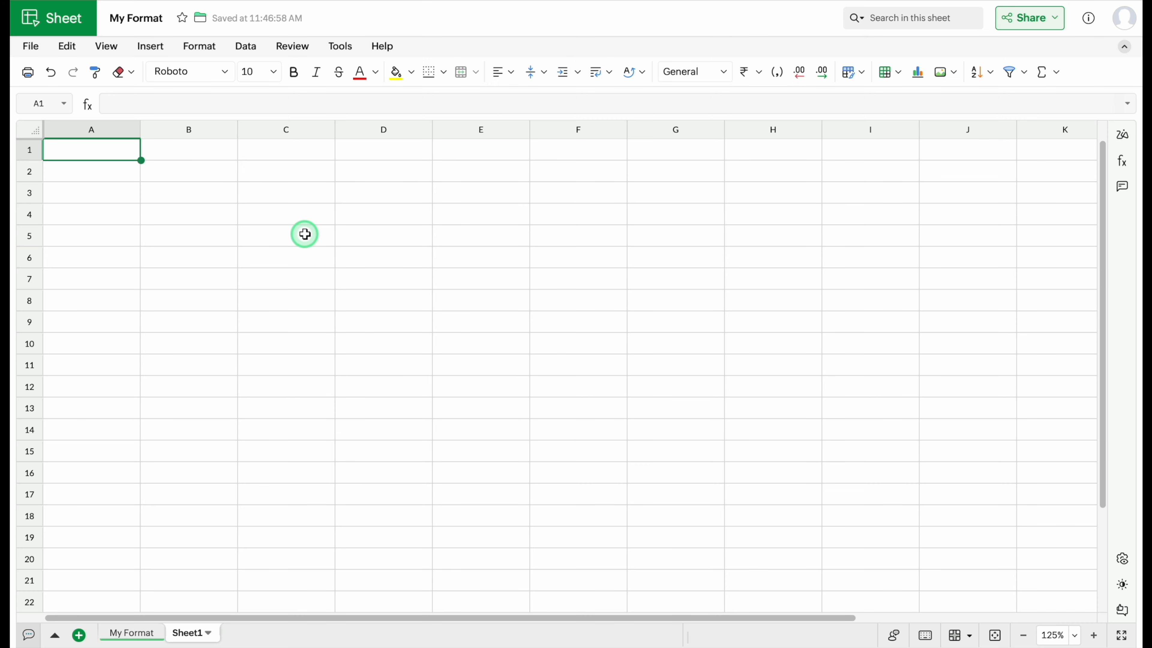
{"action": "left_click", "coordinate": [106, 47]}
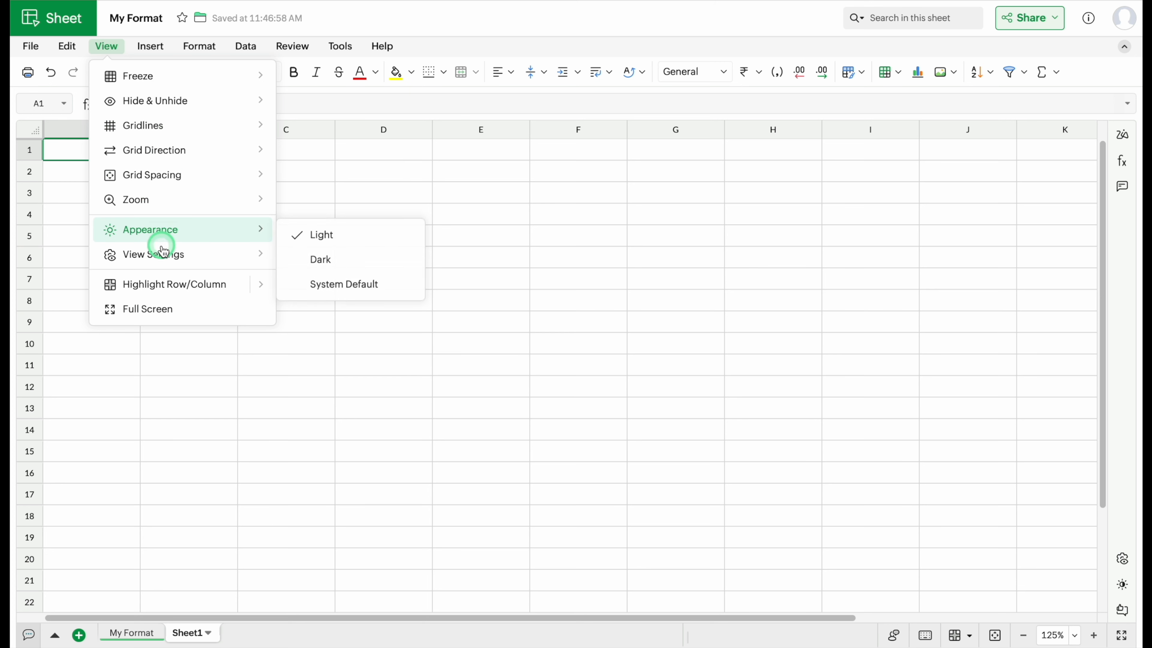
{"action": "mouse_move", "coordinate": [169, 255]}
{"action": "mouse_move", "coordinate": [194, 289]}
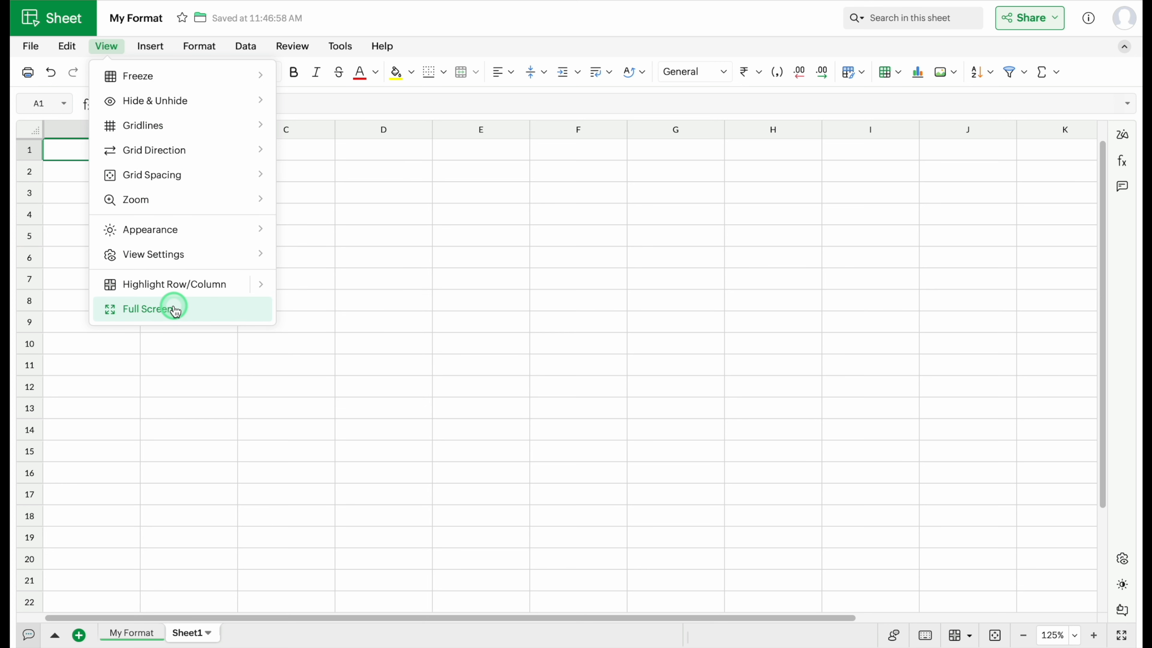
Step: Insert Office Elephant.png from the ID Card folder as an in-cell image in cell A1 of Sheet1
{"action": "mouse_move", "coordinate": [154, 49]}
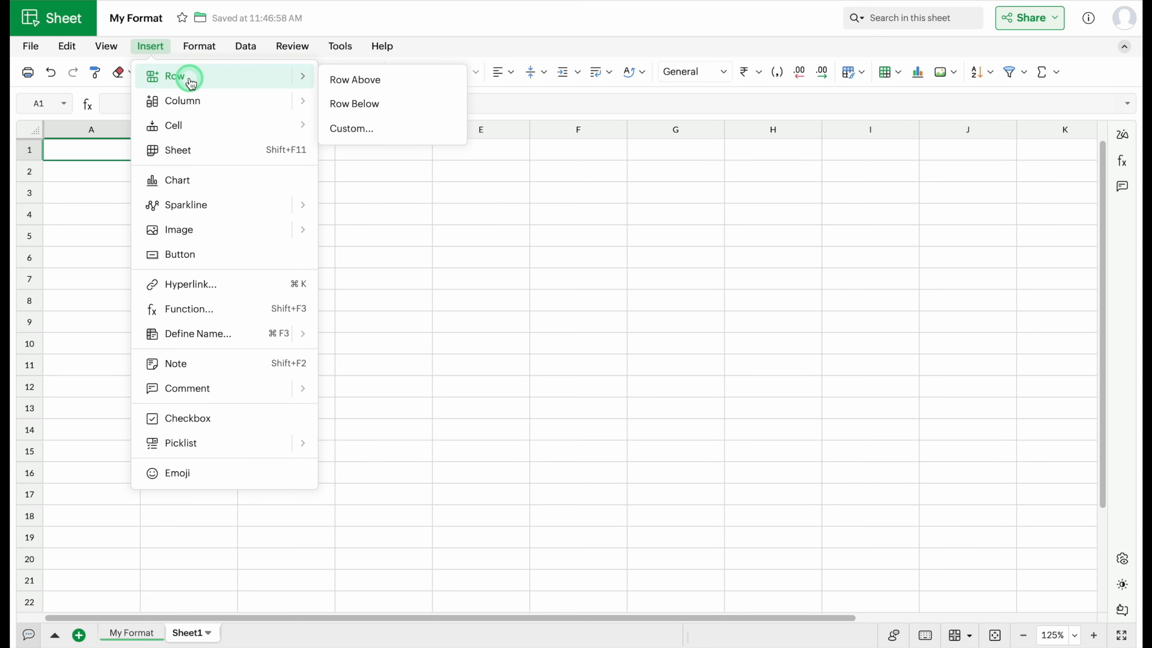
{"action": "mouse_move", "coordinate": [241, 102]}
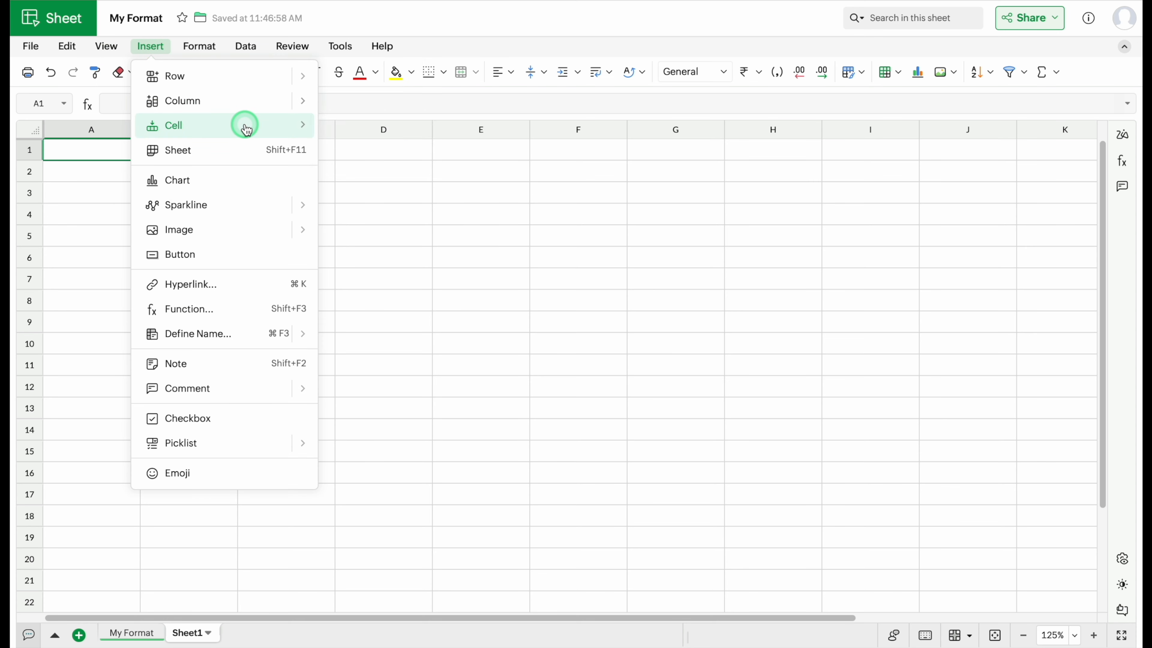
{"action": "mouse_move", "coordinate": [246, 129]}
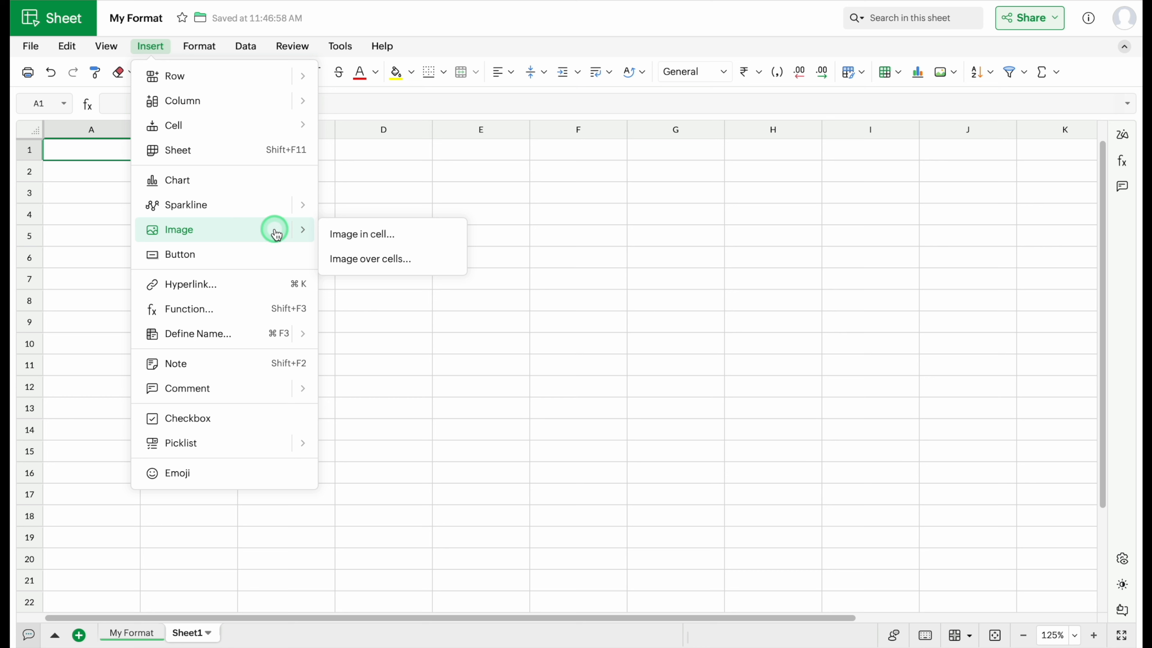
{"action": "left_click", "coordinate": [416, 235]}
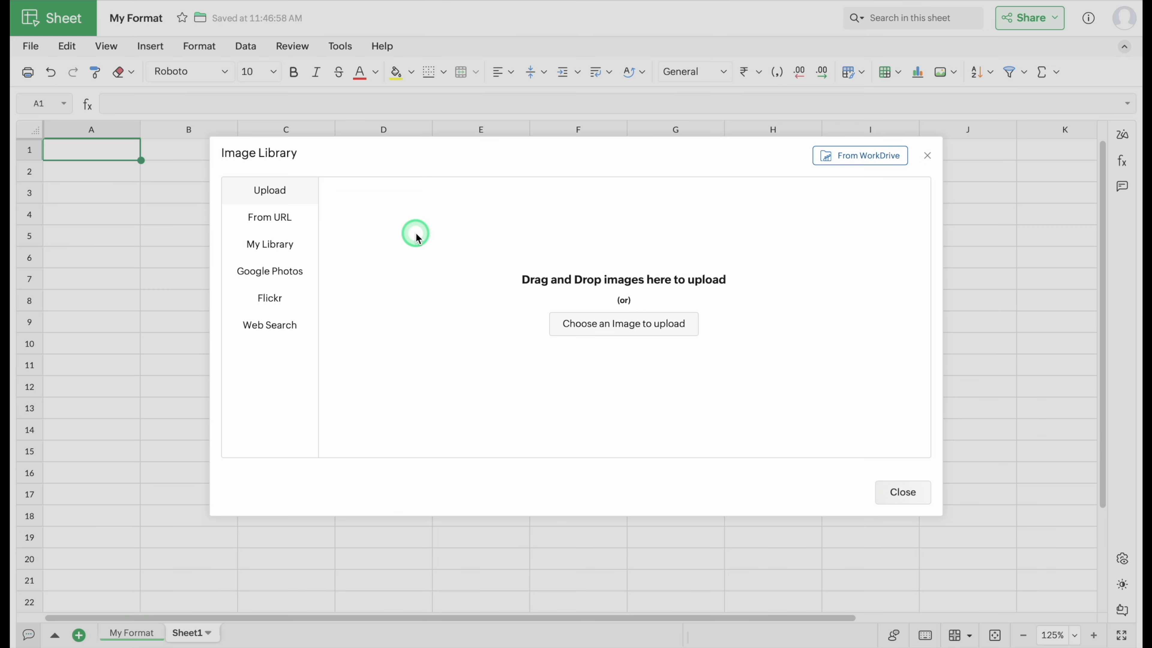
{"action": "left_click", "coordinate": [625, 329]}
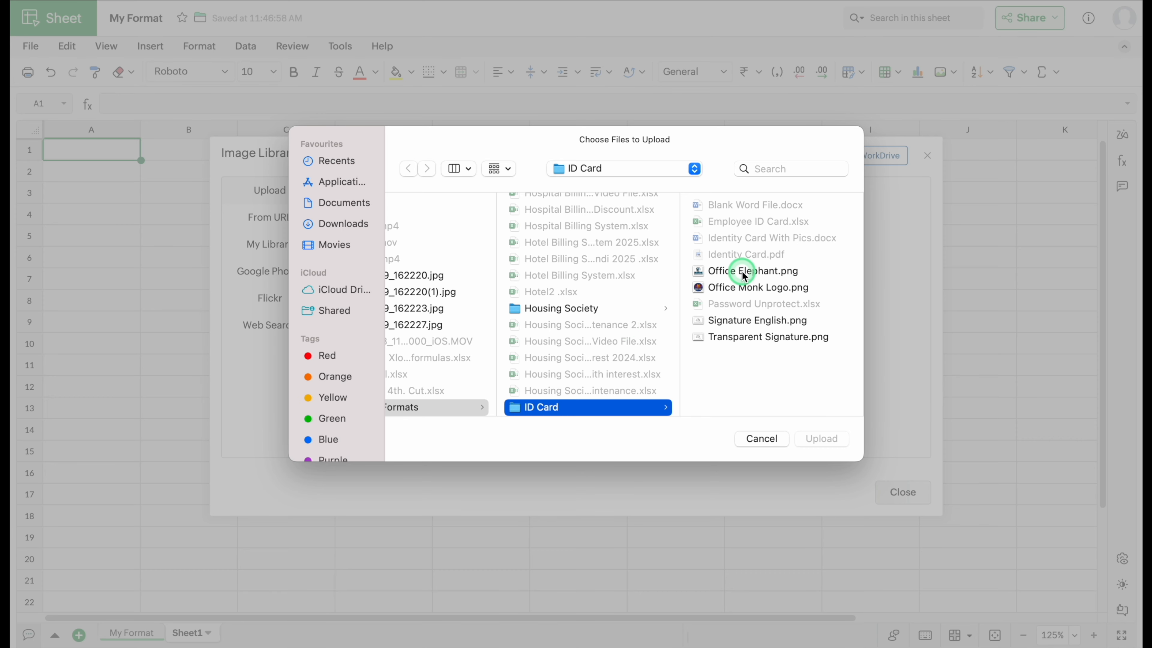
{"action": "left_click", "coordinate": [744, 273]}
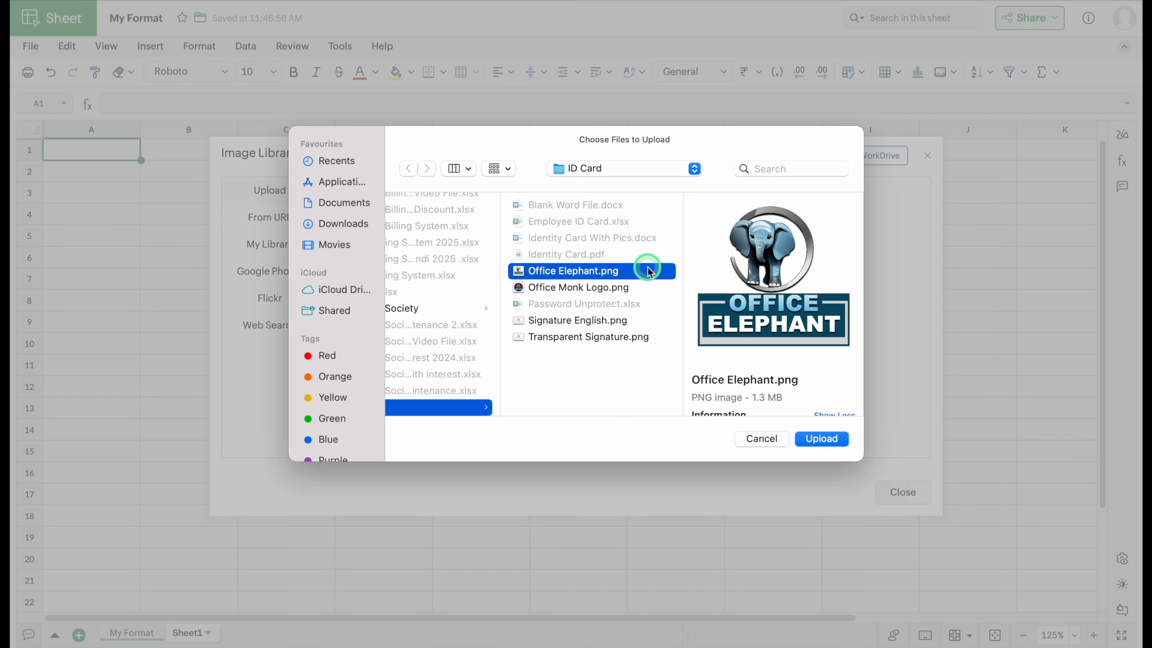
{"action": "left_click", "coordinate": [824, 438]}
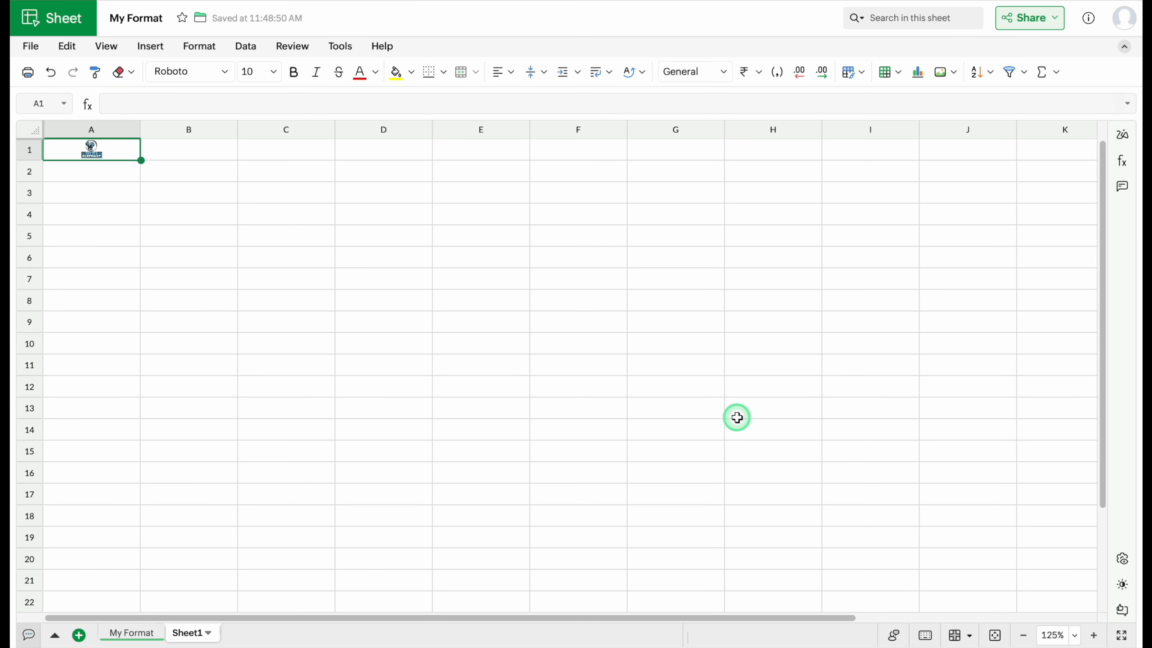
Step: Set the zoom level of Sheet1 to 400%
{"action": "left_click", "coordinate": [1093, 635]}
{"action": "left_click", "coordinate": [1093, 636]}
{"action": "left_click", "coordinate": [1093, 635]}
{"action": "left_click", "coordinate": [1093, 635]}
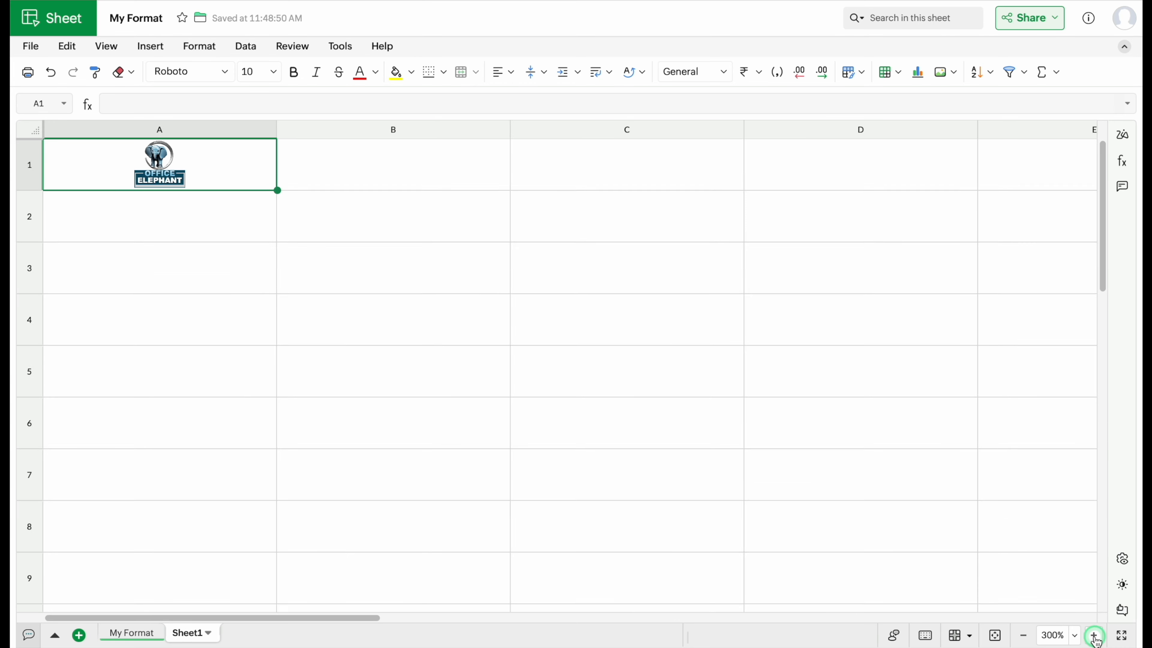
{"action": "left_click", "coordinate": [1093, 635]}
Step: Preview the Office Elephant image in cell A1 at full size and delete it from the cell
{"action": "mouse_move", "coordinate": [260, 167]}
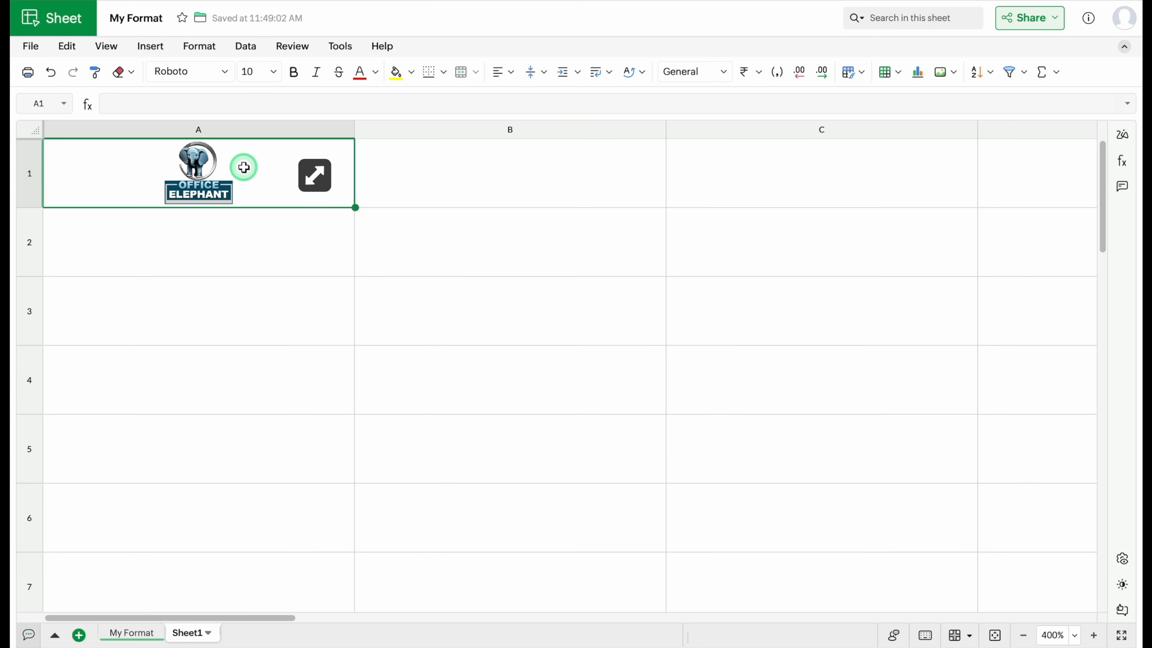
{"action": "left_click", "coordinate": [315, 180]}
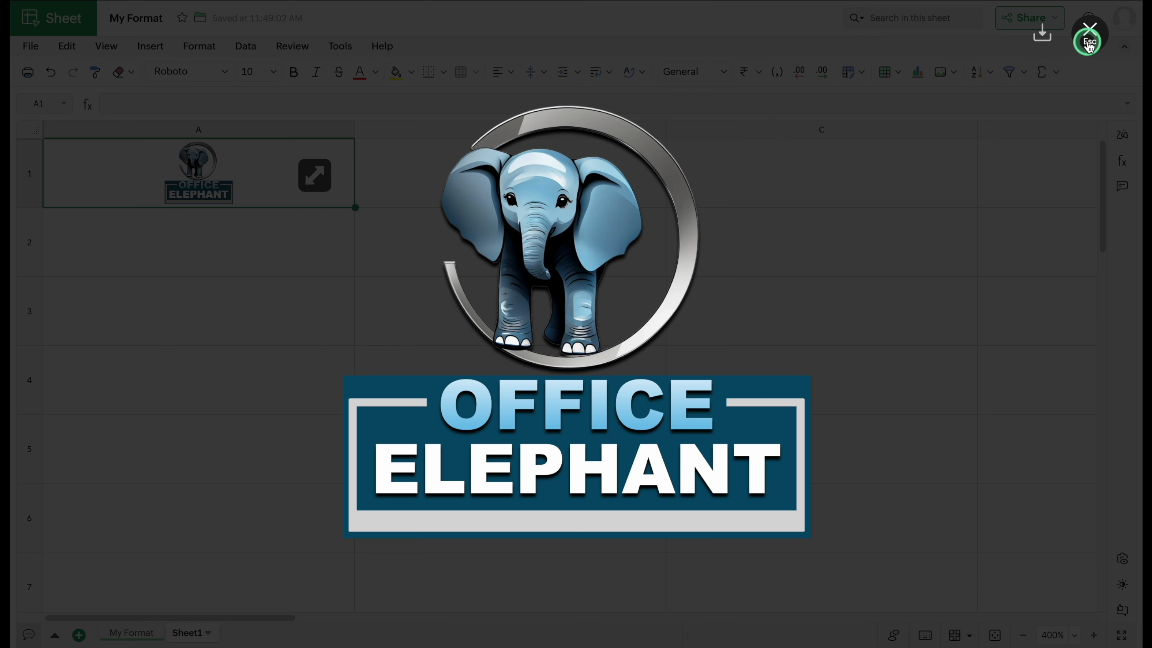
{"action": "left_click", "coordinate": [1090, 33]}
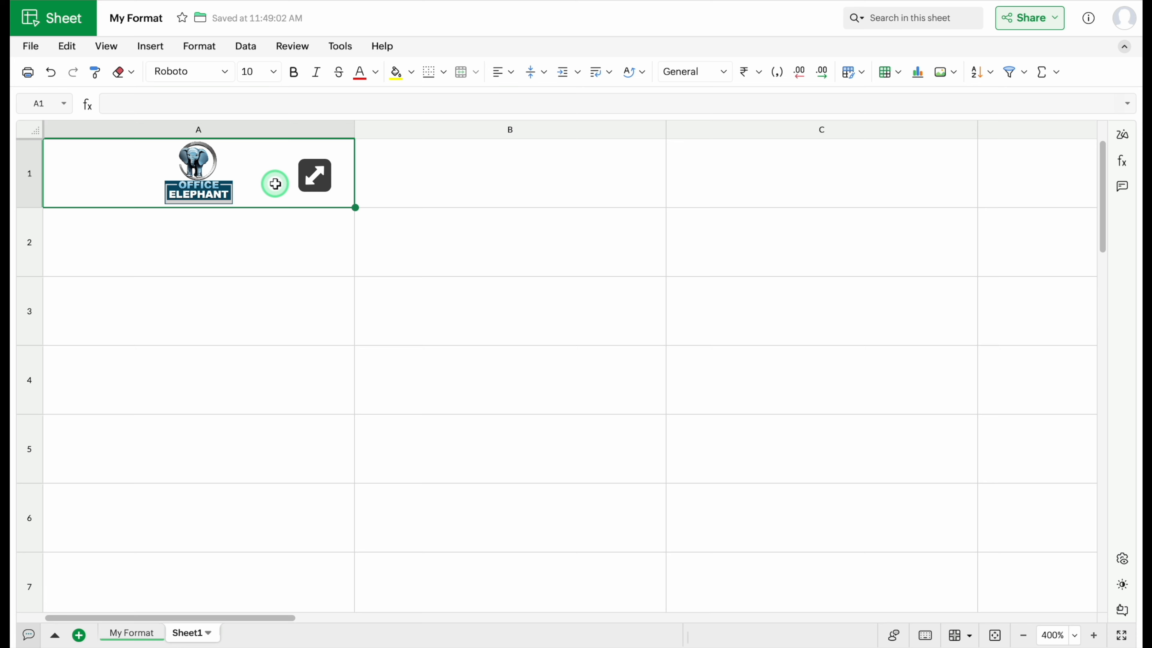
{"action": "key", "text": "Delete"}
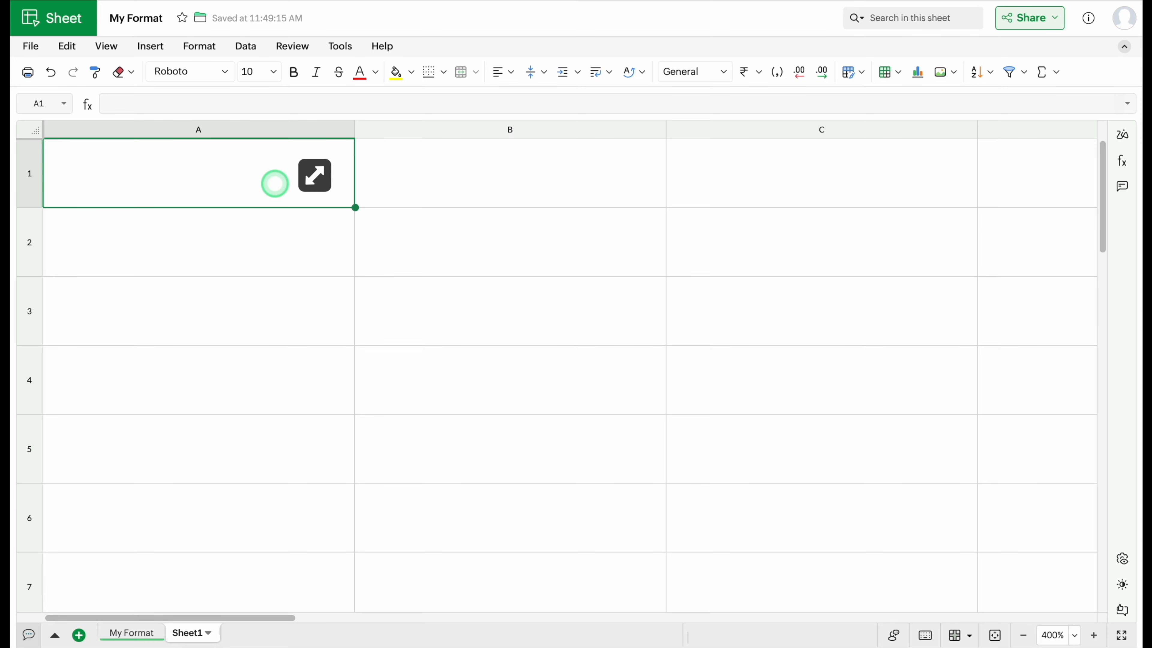
Step: Reduce the zoom level of Sheet1 to 150%
{"action": "left_click", "coordinate": [1023, 636]}
{"action": "left_click", "coordinate": [1023, 635]}
{"action": "left_click", "coordinate": [1023, 635]}
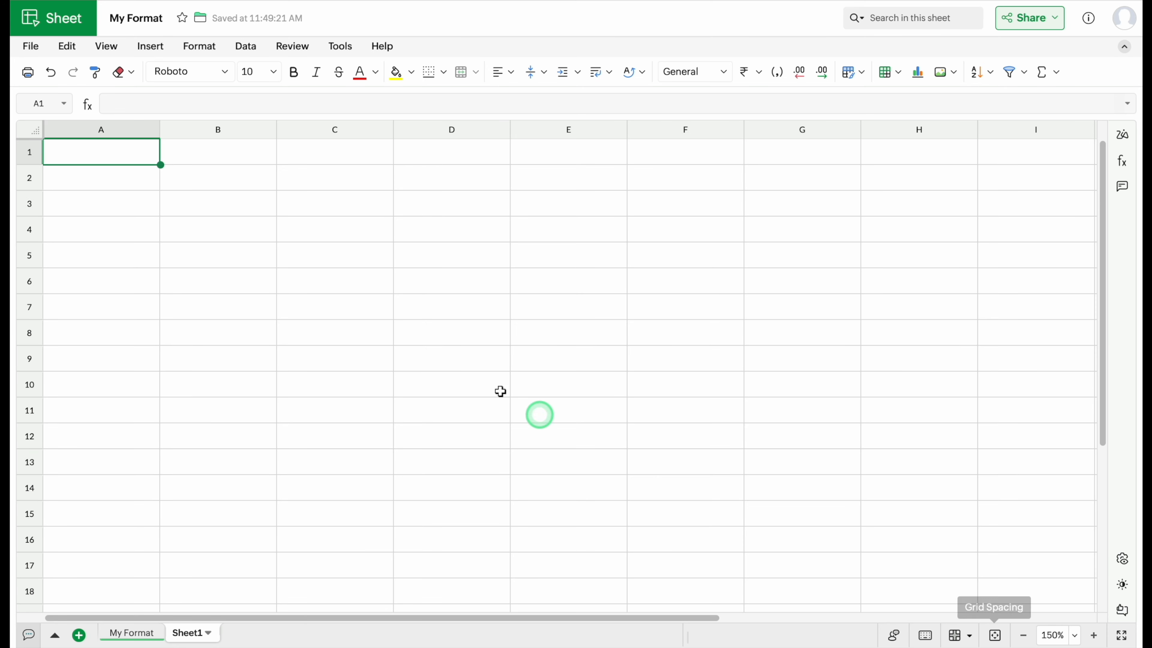
Step: Examine the formatting options for cell formats, conditional formatting, tables, font family and size, alignment, text wrapping and rotation
{"action": "left_click", "coordinate": [198, 48]}
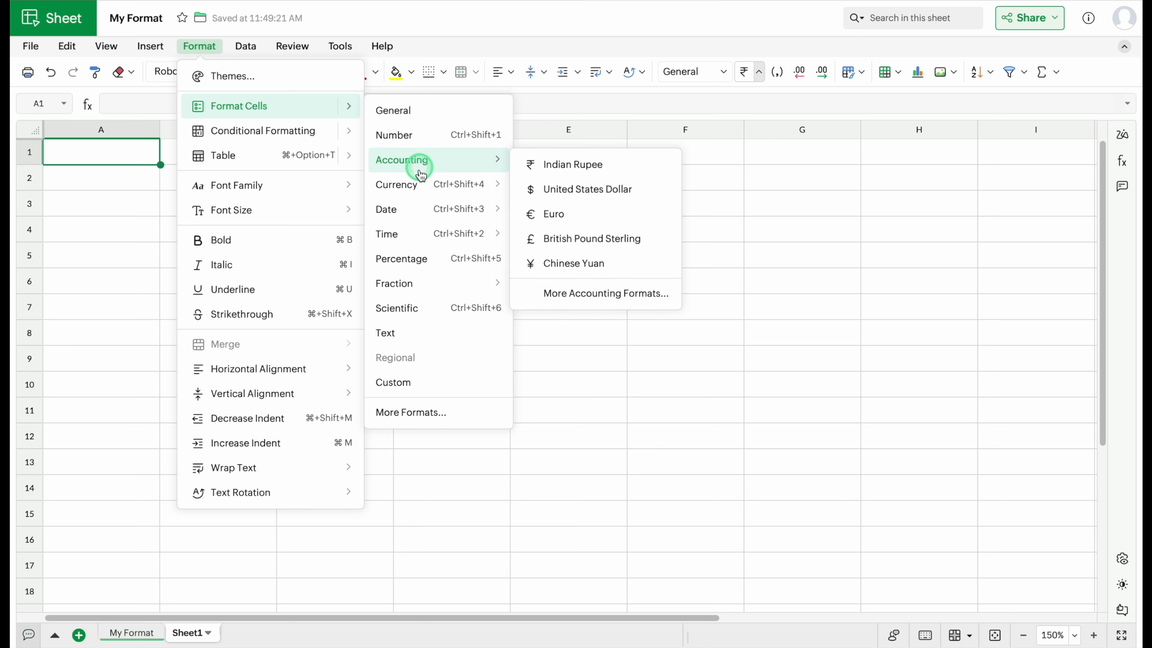
{"action": "mouse_move", "coordinate": [303, 132]}
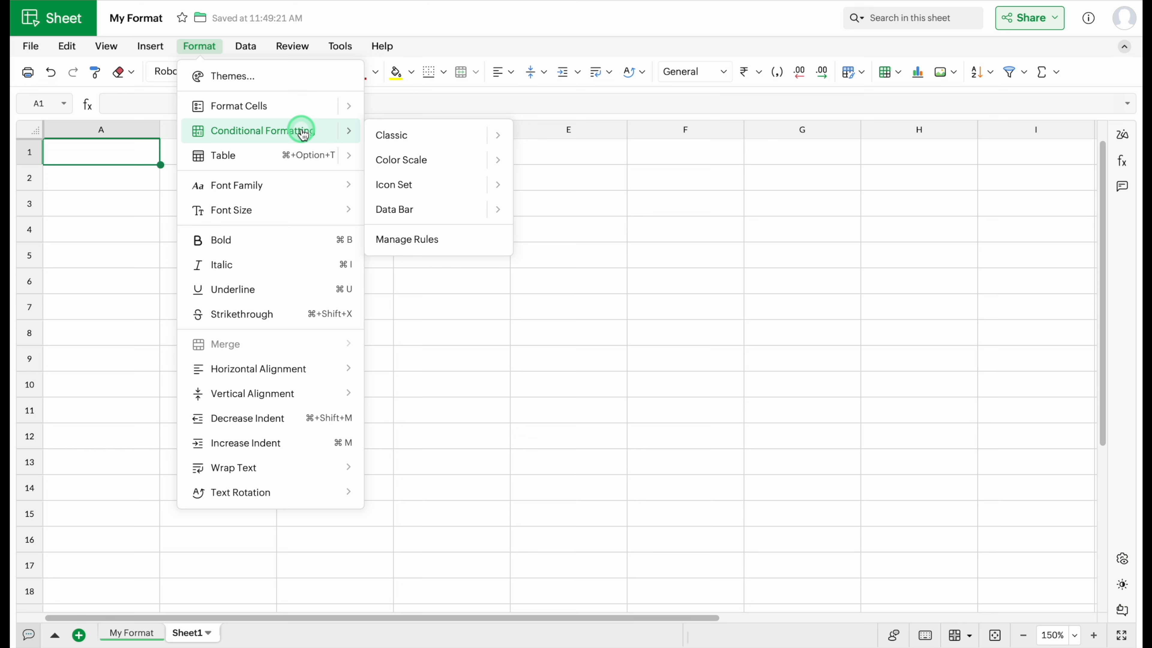
{"action": "mouse_move", "coordinate": [278, 159]}
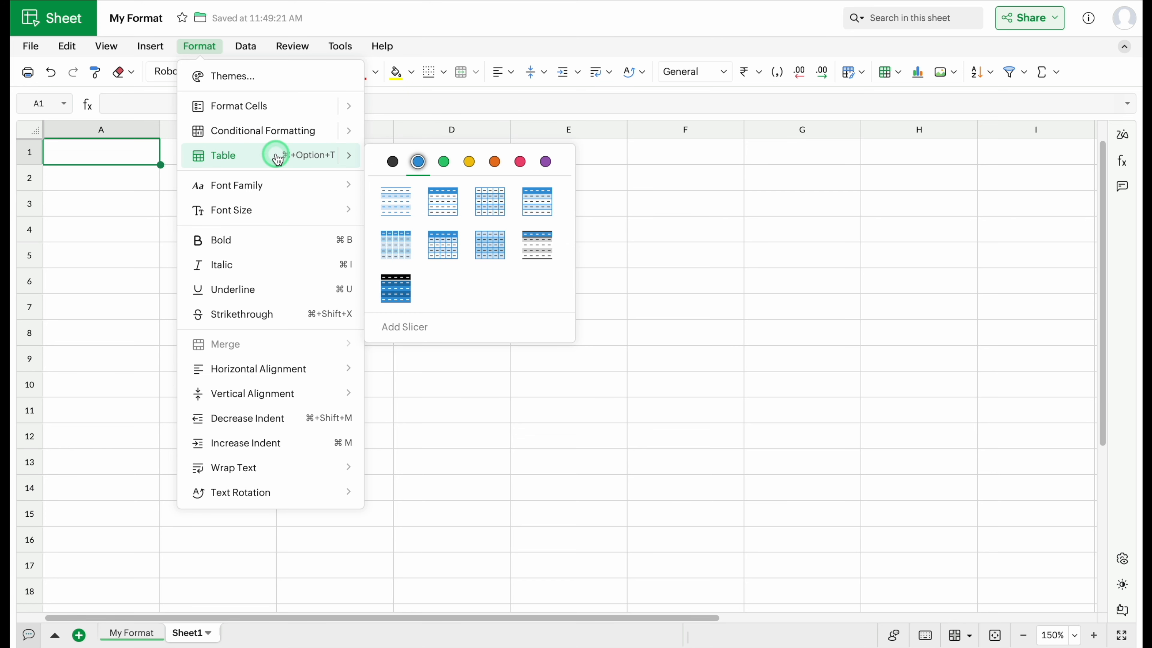
{"action": "mouse_move", "coordinate": [268, 190]}
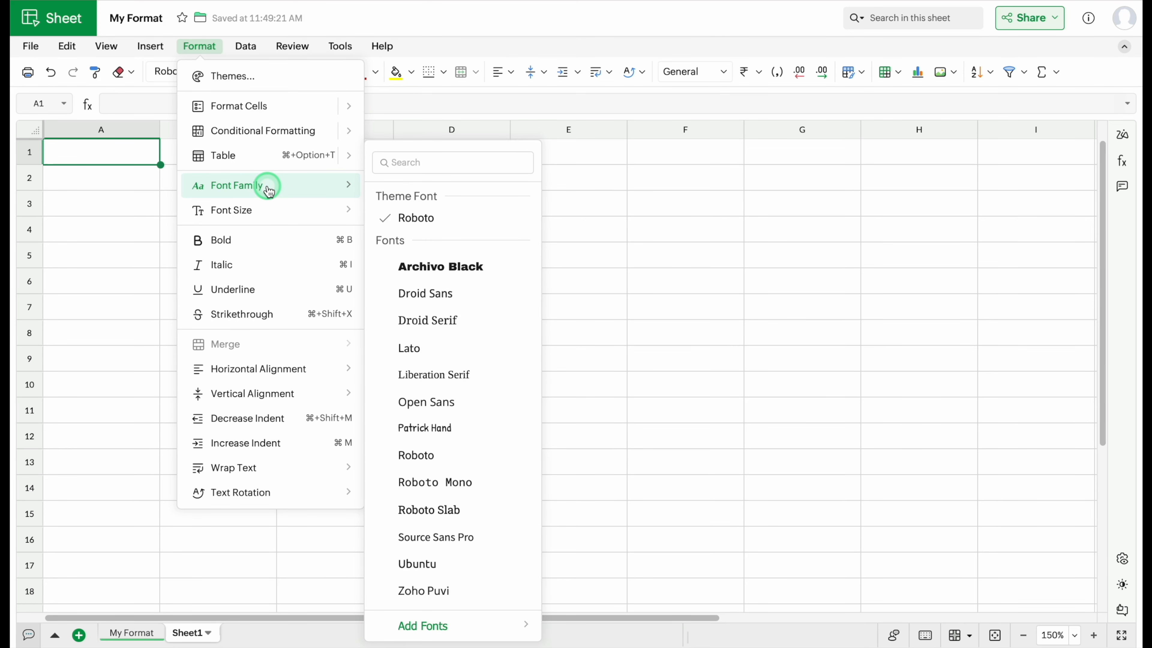
{"action": "mouse_move", "coordinate": [262, 213]}
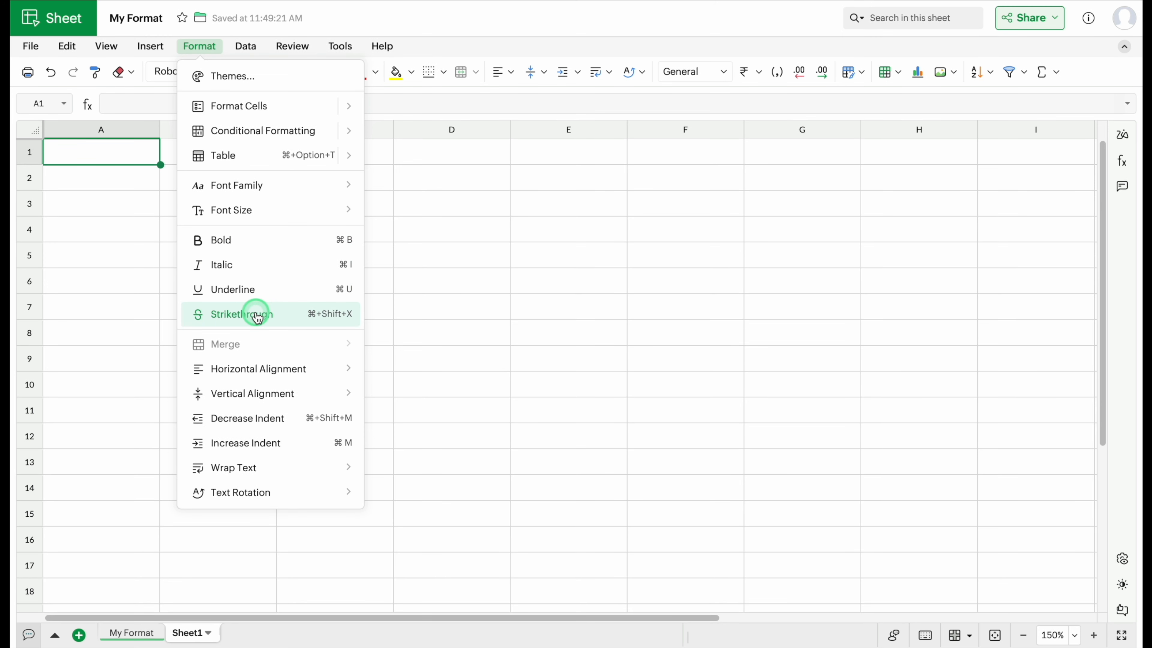
{"action": "mouse_move", "coordinate": [257, 368]}
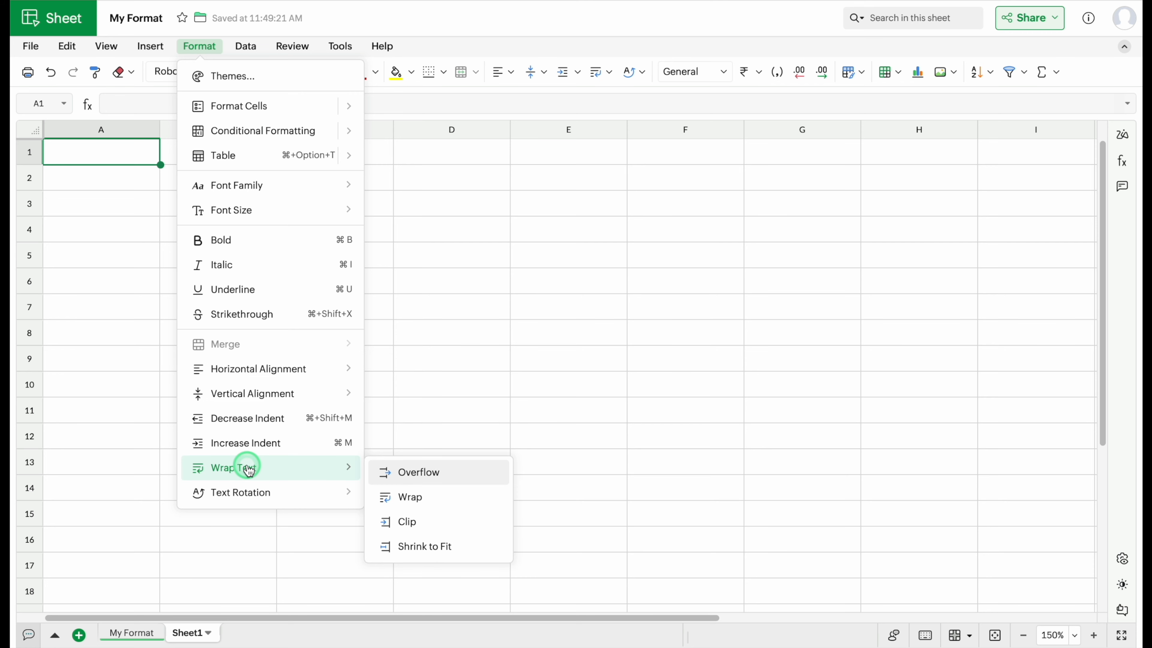
{"action": "mouse_move", "coordinate": [253, 496]}
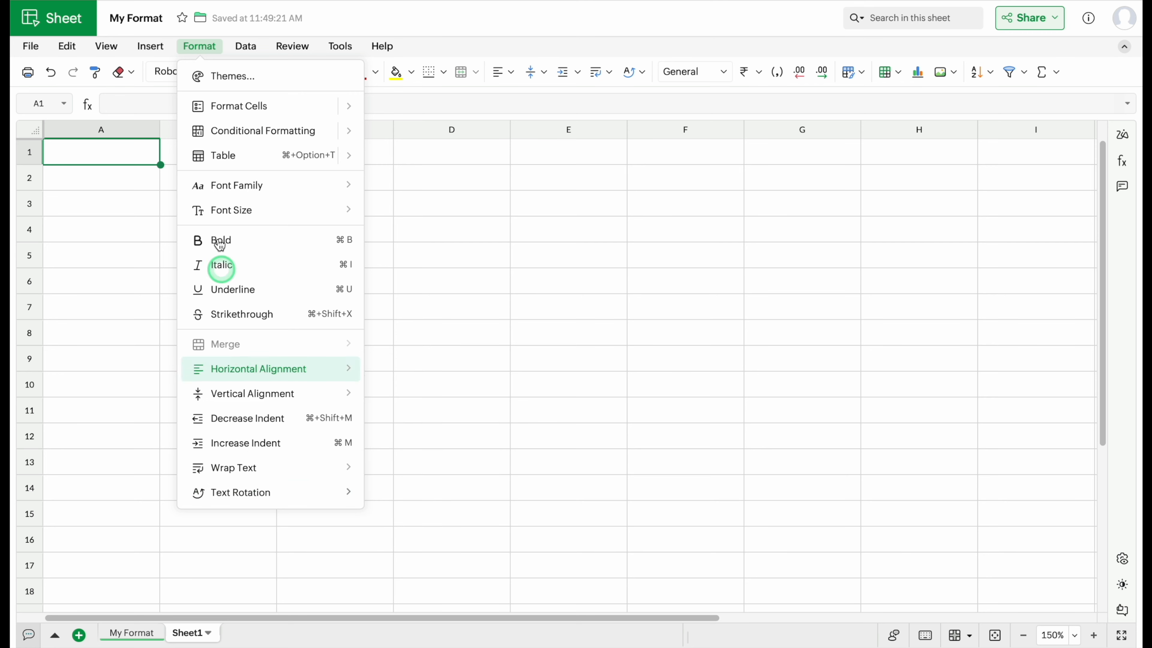
Step: Examine the data options for filters, pivot tables, data validation, data cleaning, data connections and locking
{"action": "left_click", "coordinate": [244, 47]}
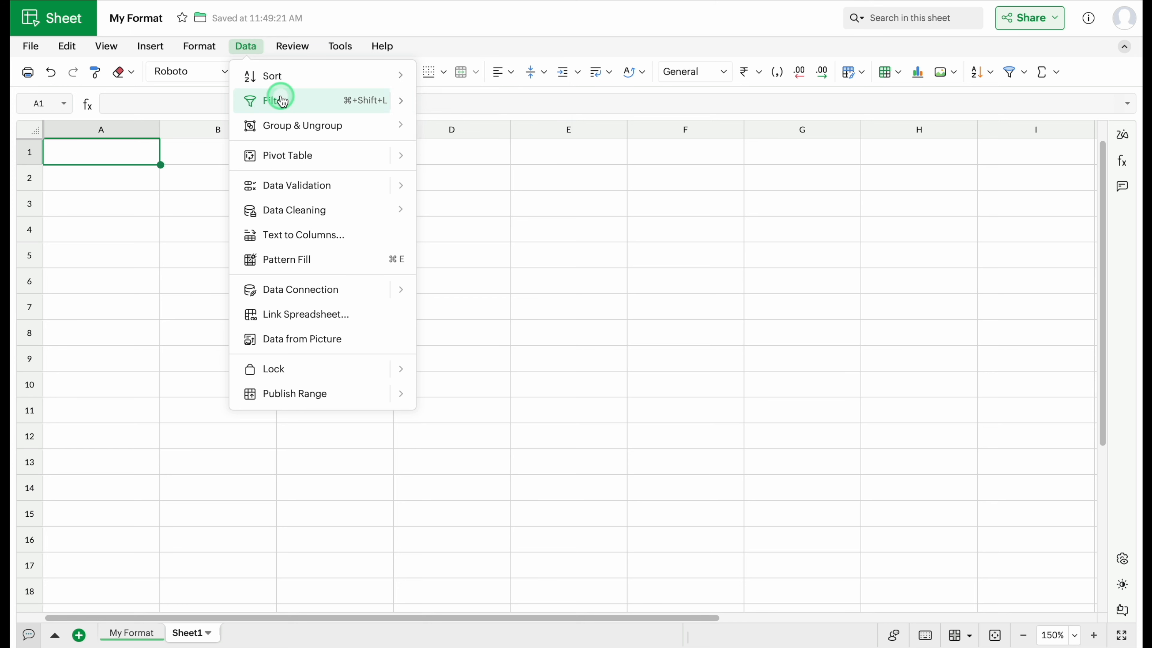
{"action": "mouse_move", "coordinate": [282, 101]}
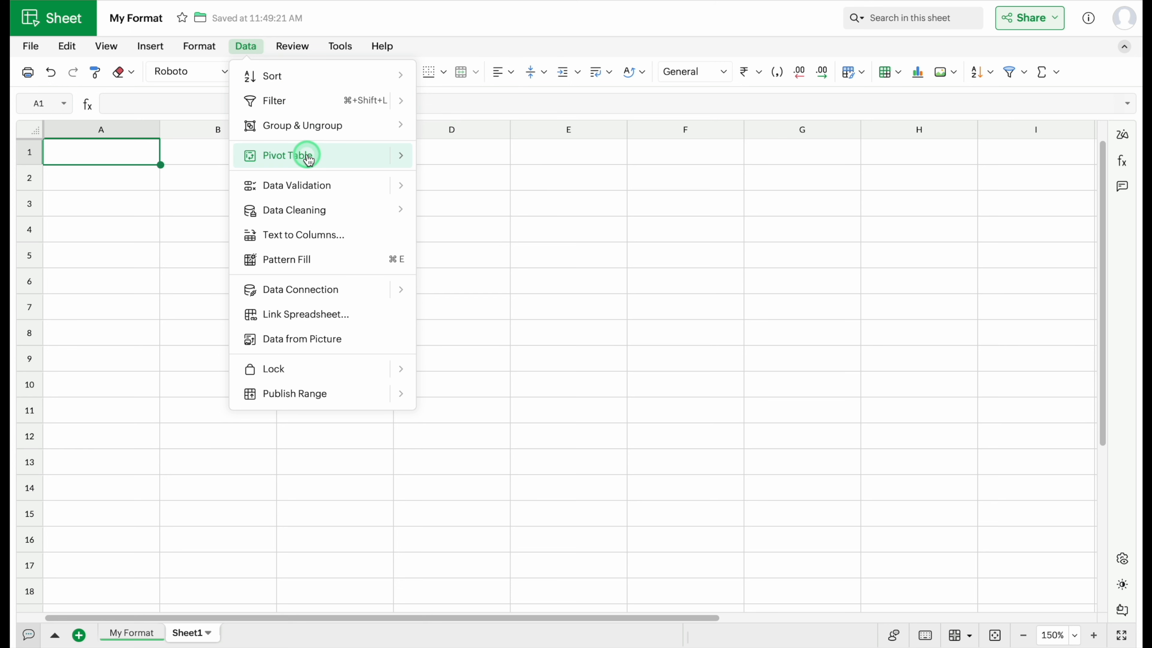
{"action": "mouse_move", "coordinate": [309, 158]}
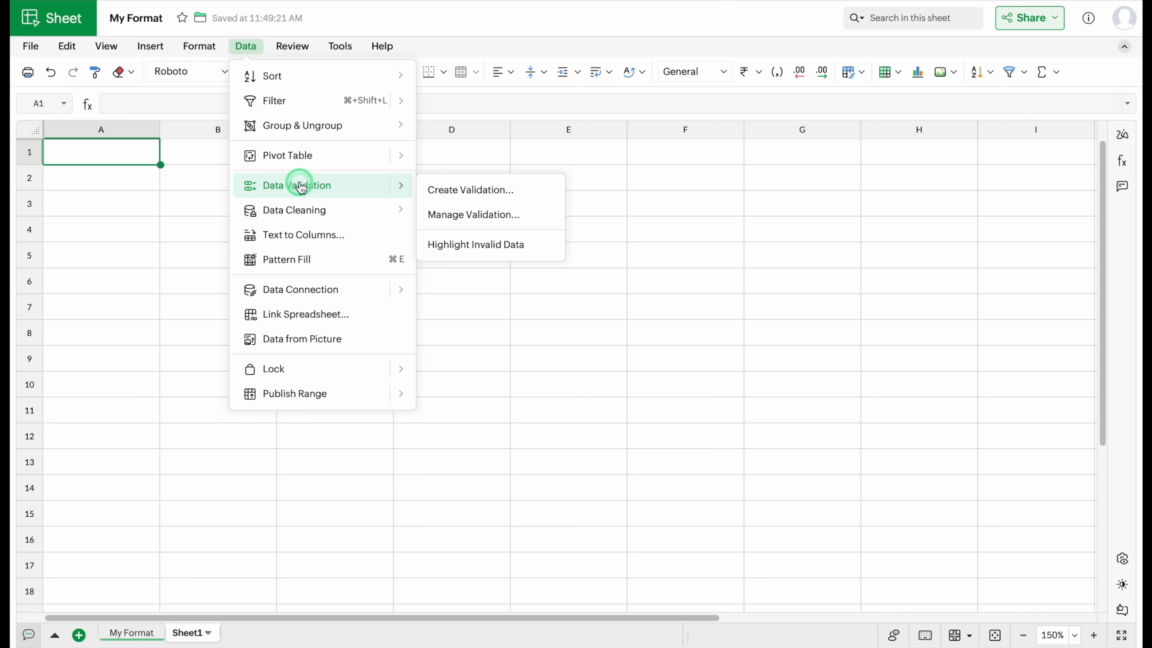
{"action": "mouse_move", "coordinate": [304, 211]}
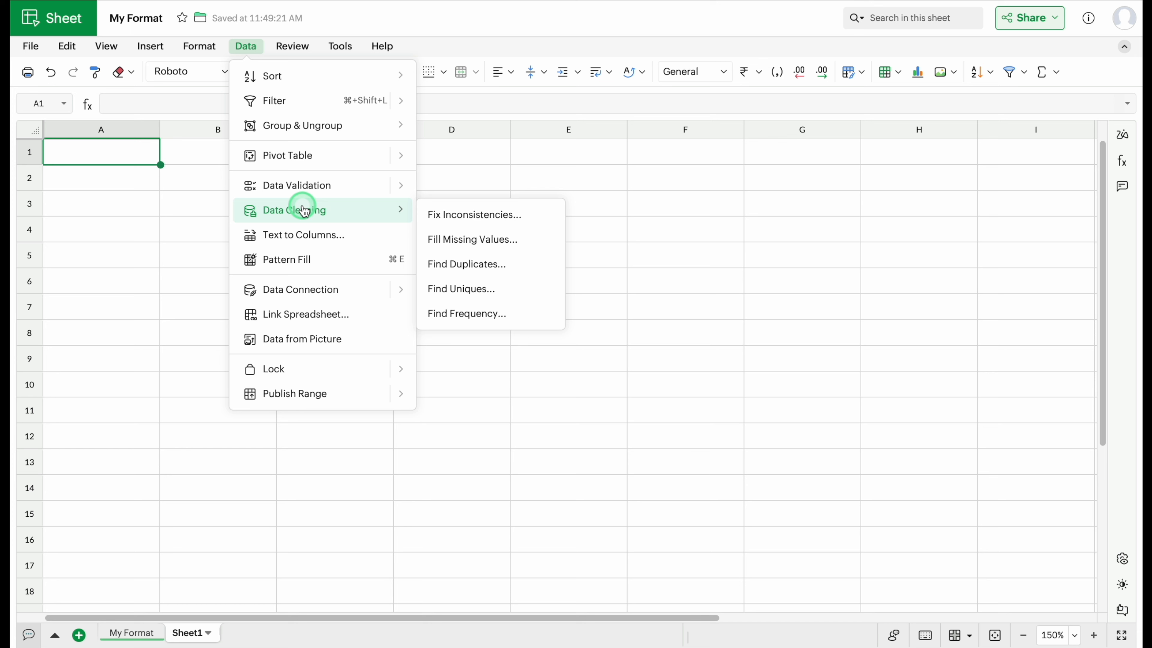
{"action": "mouse_move", "coordinate": [321, 291]}
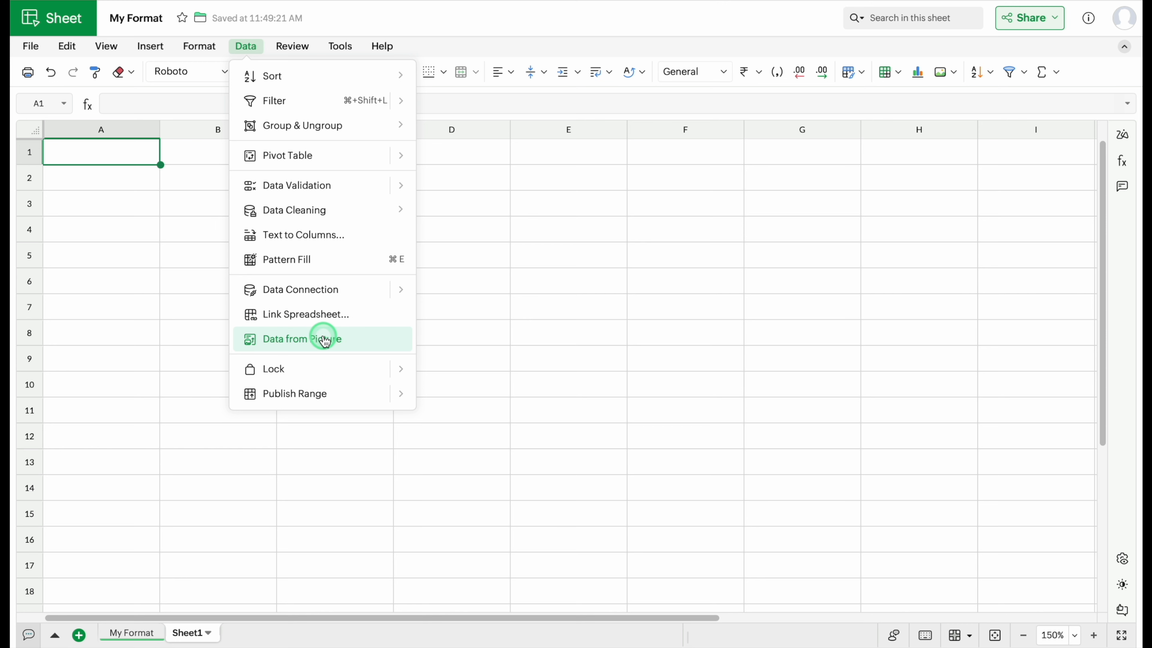
{"action": "mouse_move", "coordinate": [324, 370]}
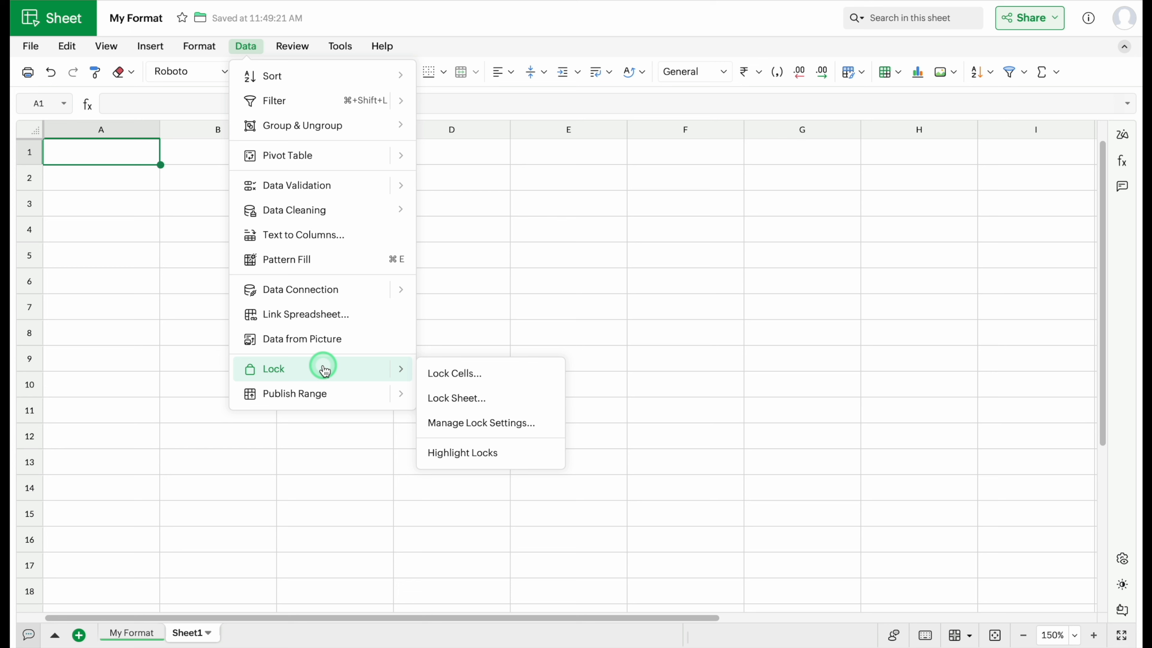
Step: Look through the review, tools and help options, including VBA macros and custom functions
{"action": "left_click", "coordinate": [292, 46]}
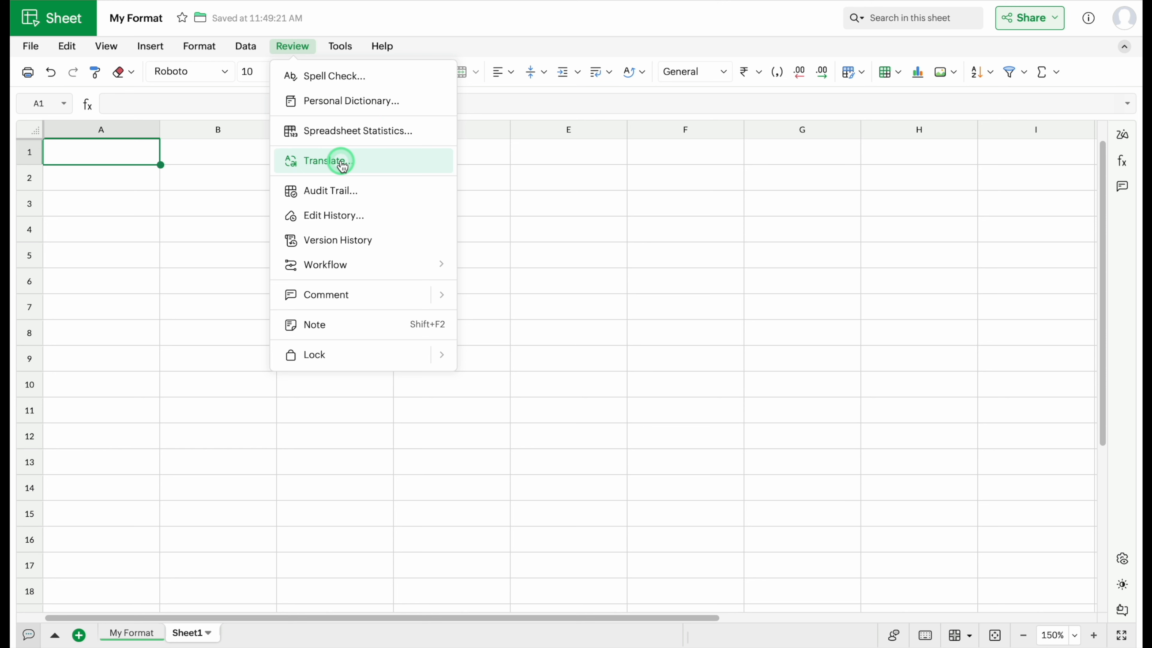
{"action": "left_click", "coordinate": [340, 46]}
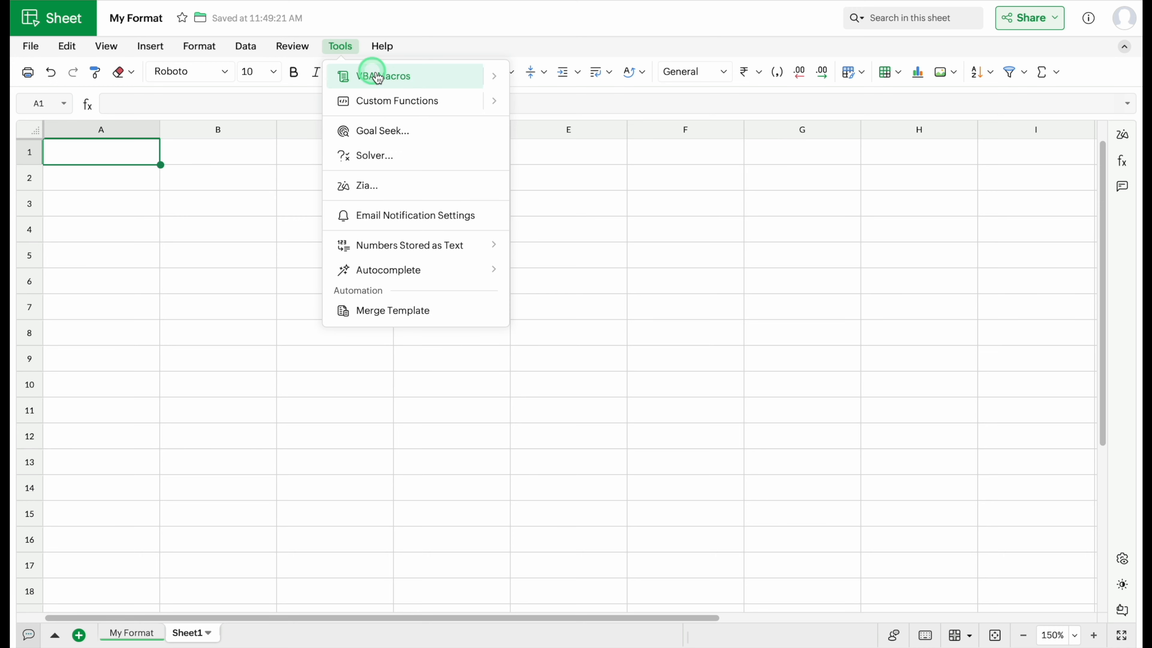
{"action": "mouse_move", "coordinate": [399, 86]}
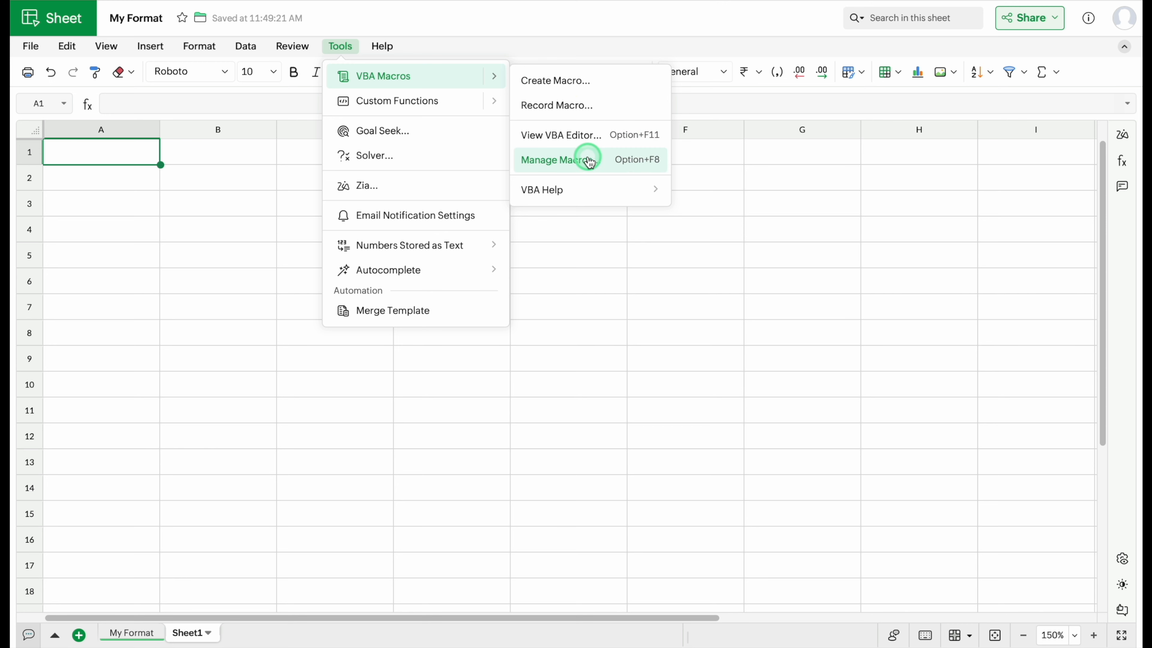
{"action": "mouse_move", "coordinate": [585, 193]}
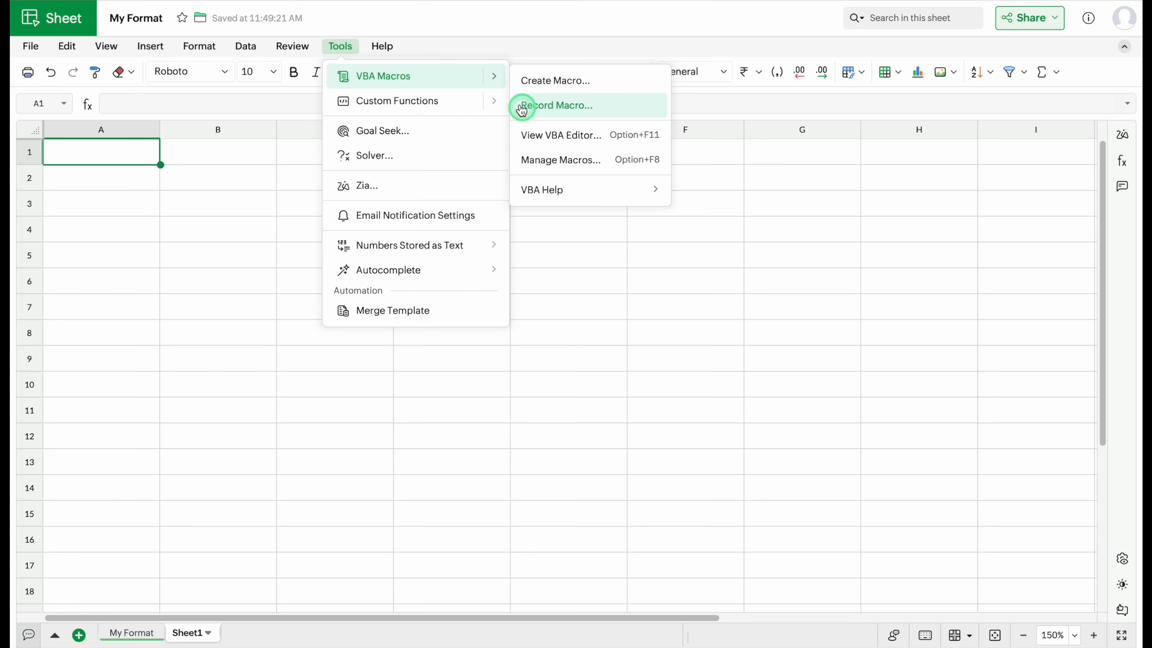
{"action": "mouse_move", "coordinate": [439, 102]}
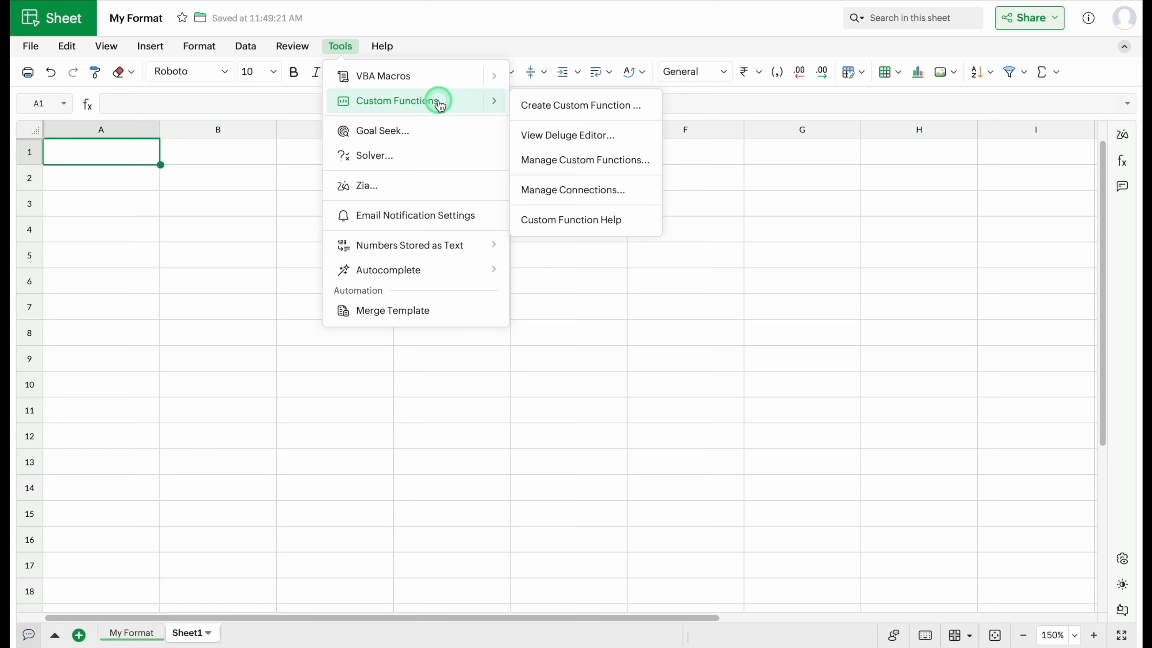
{"action": "left_click", "coordinate": [382, 46]}
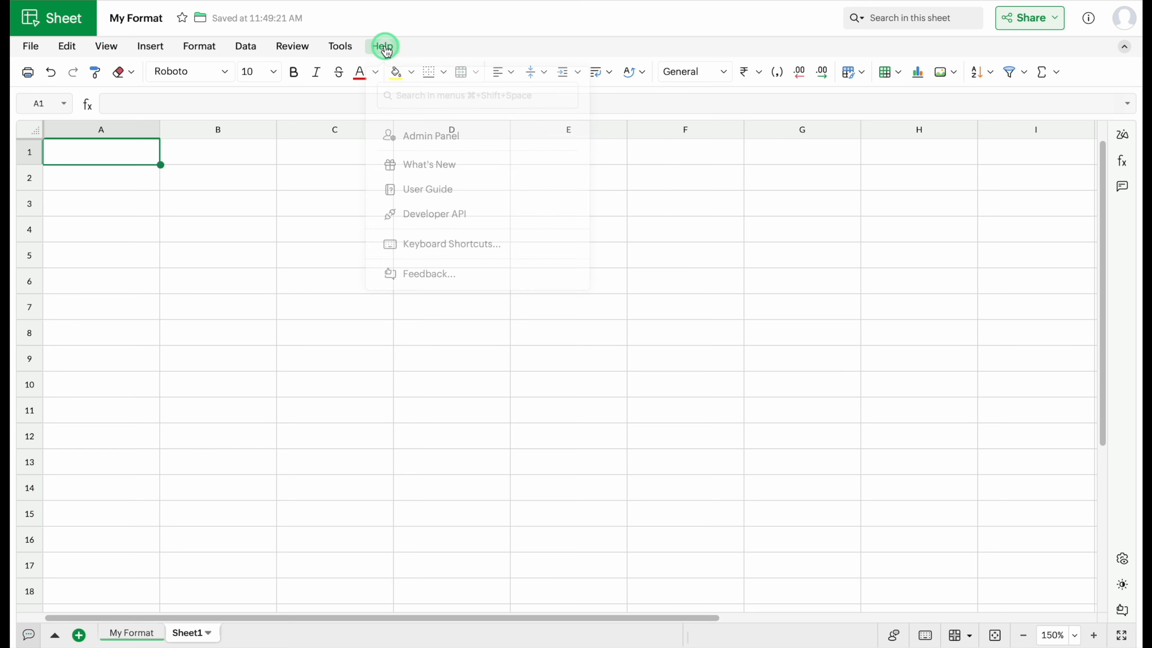
{"action": "left_click", "coordinate": [383, 46]}
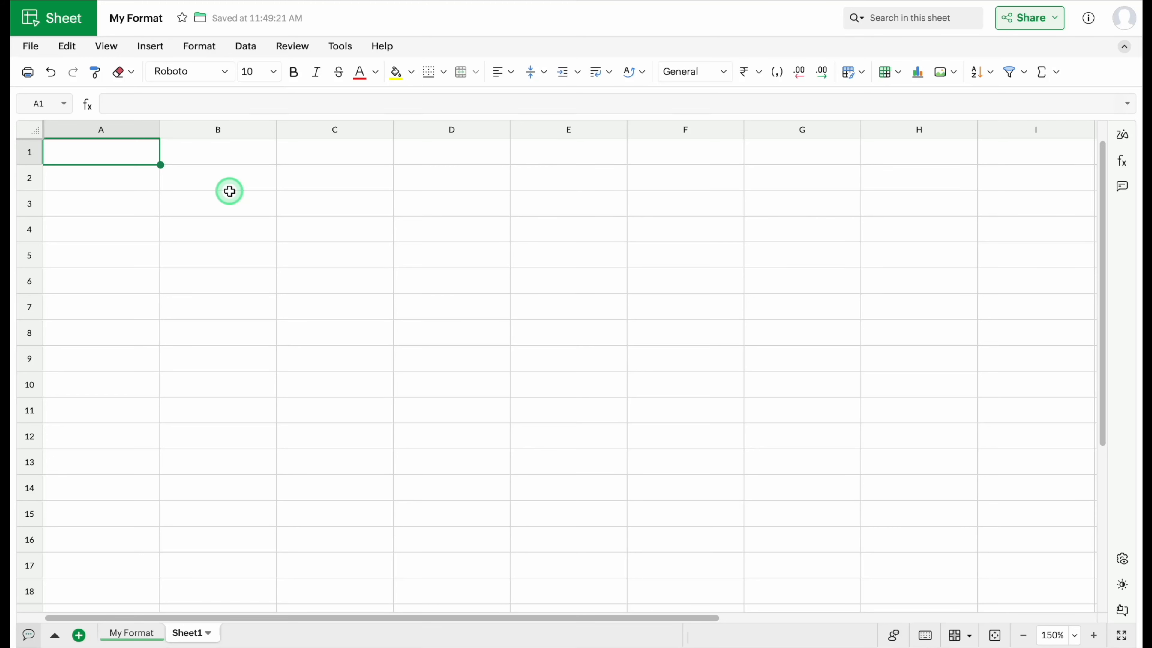
Step: Narrow column A of Sheet1 to a slim margin and enter the header "Sl. No." in cell B2
{"action": "left_click_drag", "start_coordinate": [160, 129], "coordinate": [64, 139]}
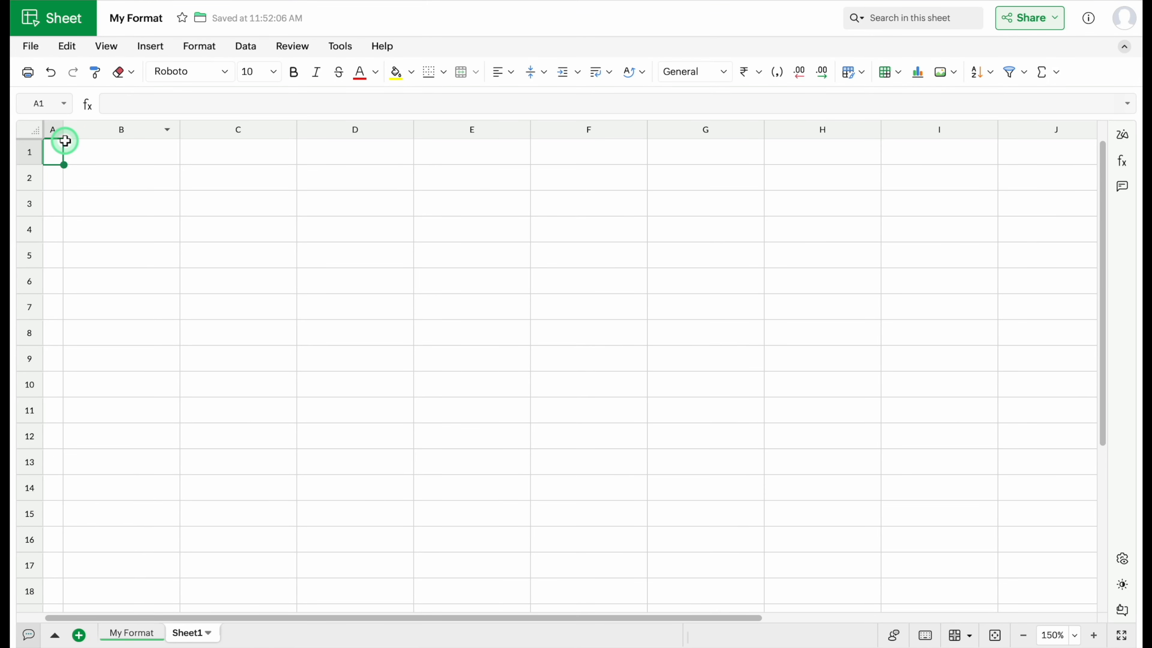
{"action": "left_click", "coordinate": [147, 177]}
{"action": "type", "text": "Sl. No."}
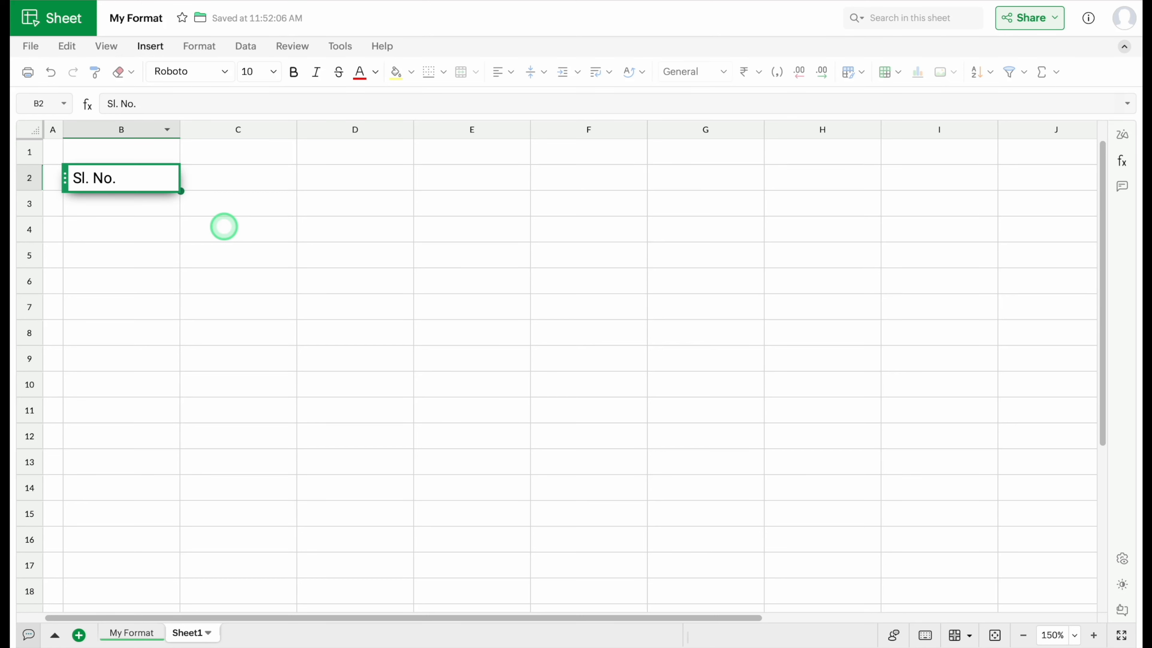
{"action": "mouse_move", "coordinate": [65, 177]}
{"action": "left_mouse_down"}
{"action": "mouse_move", "coordinate": [70, 224]}
{"action": "mouse_move", "coordinate": [231, 286]}
{"action": "mouse_move", "coordinate": [177, 240]}
{"action": "mouse_move", "coordinate": [254, 344]}
{"action": "mouse_move", "coordinate": [66, 178]}
{"action": "left_mouse_up"}
Step: Enter the headers "Emp. Name", "Sales Amount" and "Sales Average" in cells C2, D2 and E2
{"action": "left_click", "coordinate": [234, 175]}
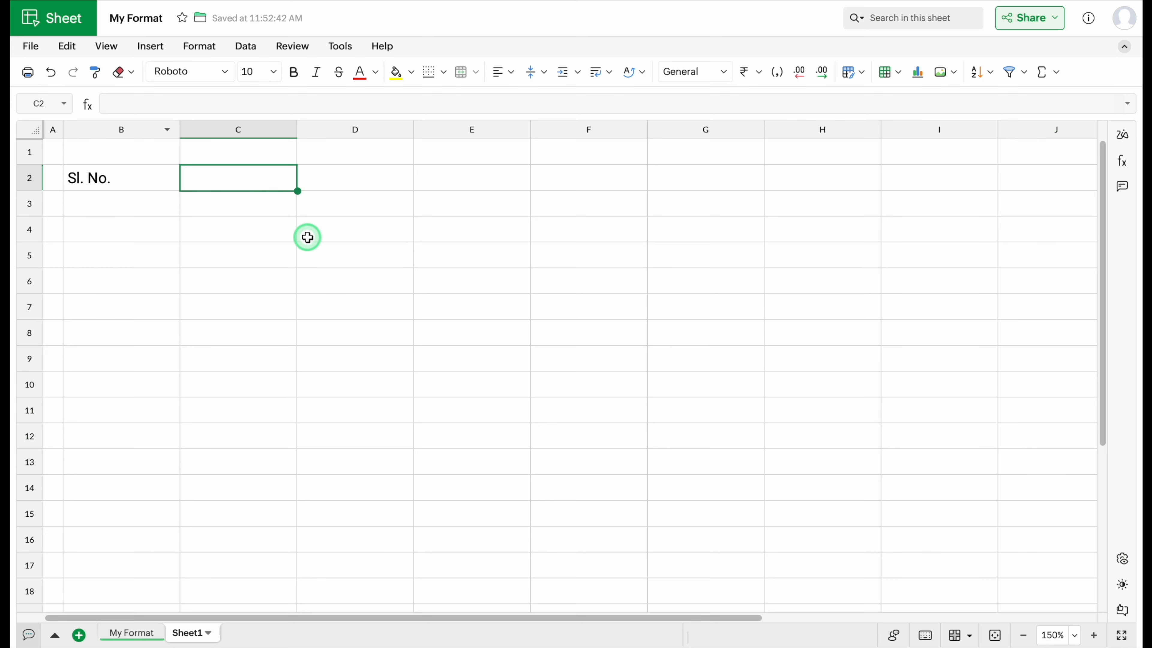
{"action": "type", "text": "Emp. Name"}
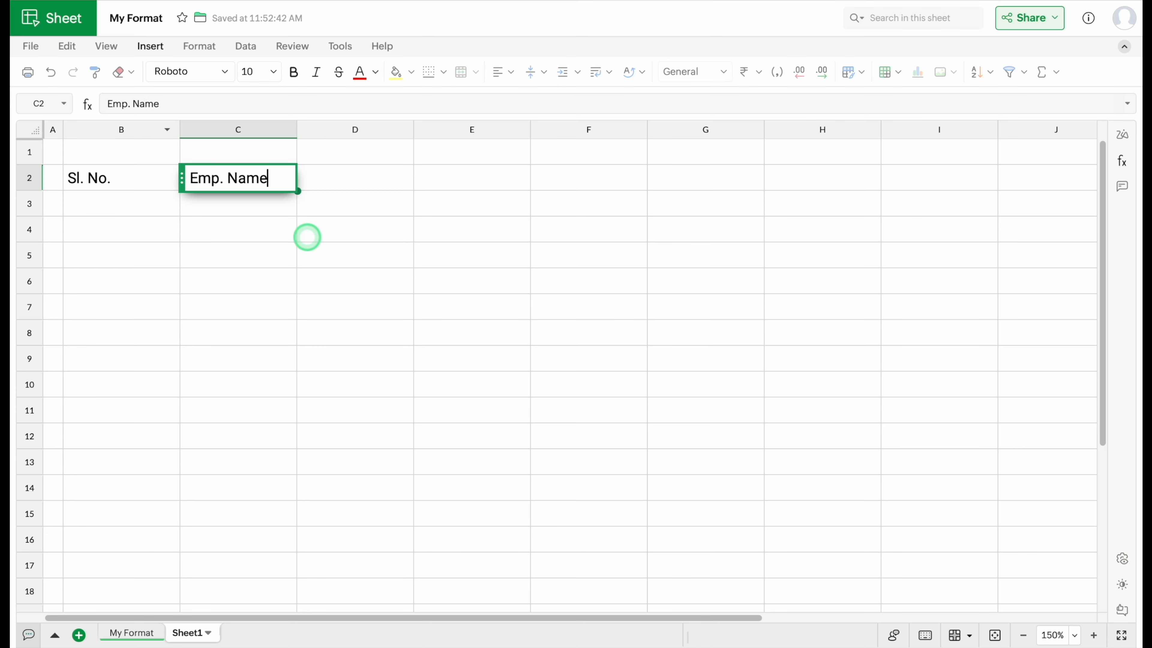
{"action": "key", "text": "Tab"}
{"action": "type", "text": "Sales Amount"}
{"action": "key", "text": "Tab"}
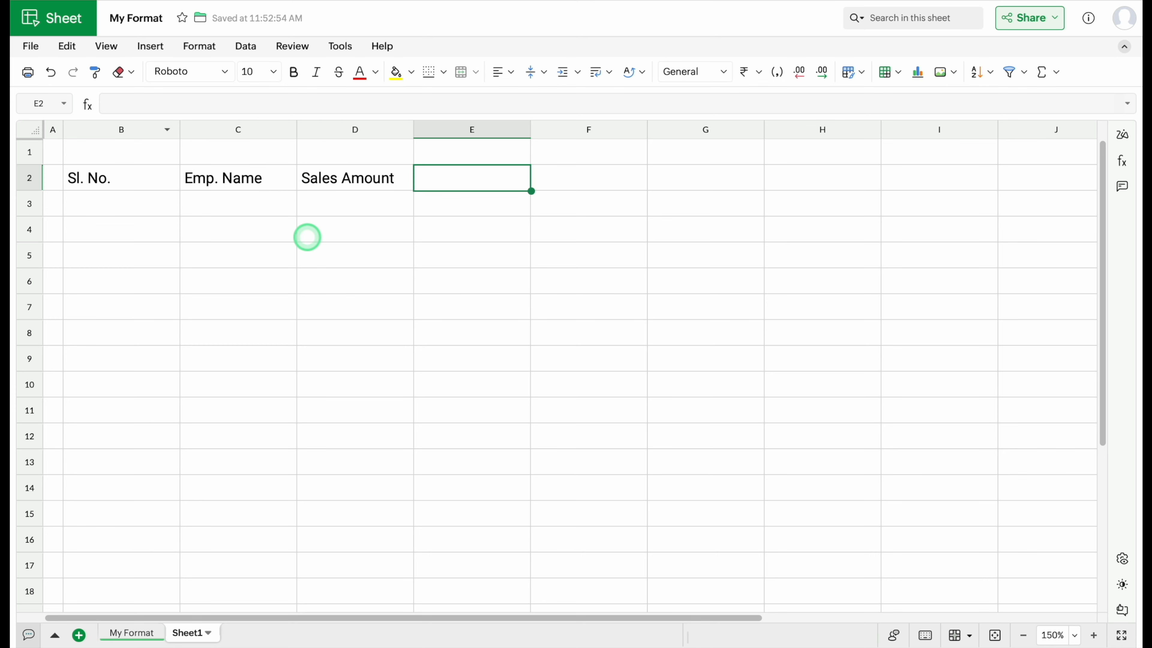
{"action": "type", "text": "Sales Average"}
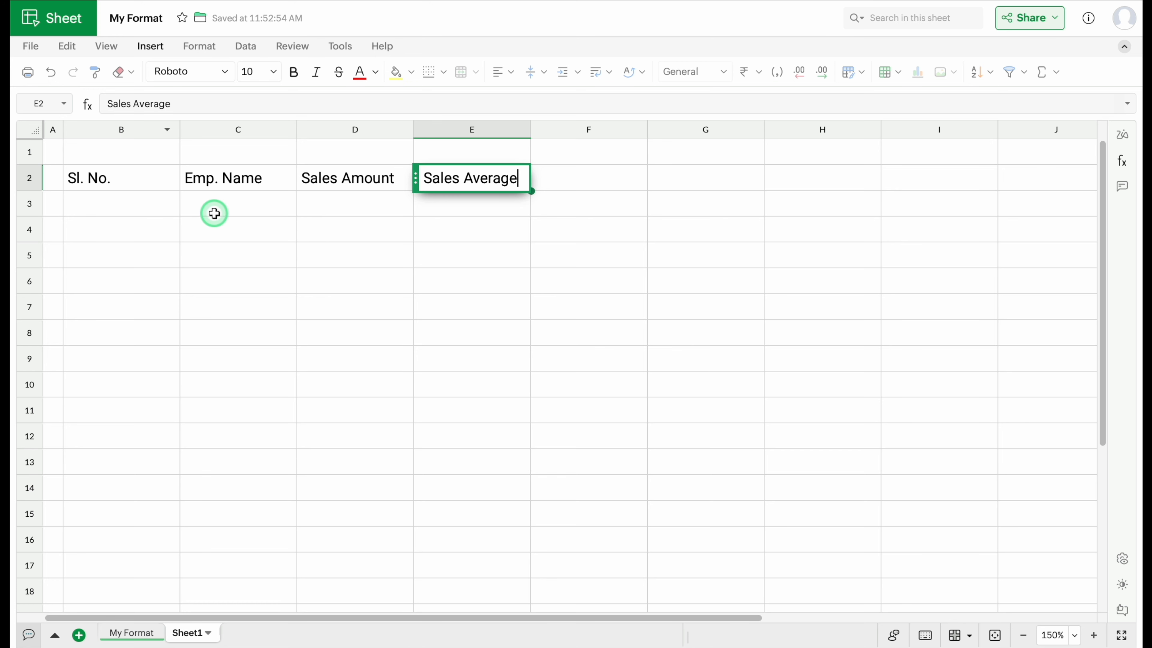
Step: Center the whole header row 2 horizontally and set its font to Archivo Black
{"action": "left_click", "coordinate": [29, 177]}
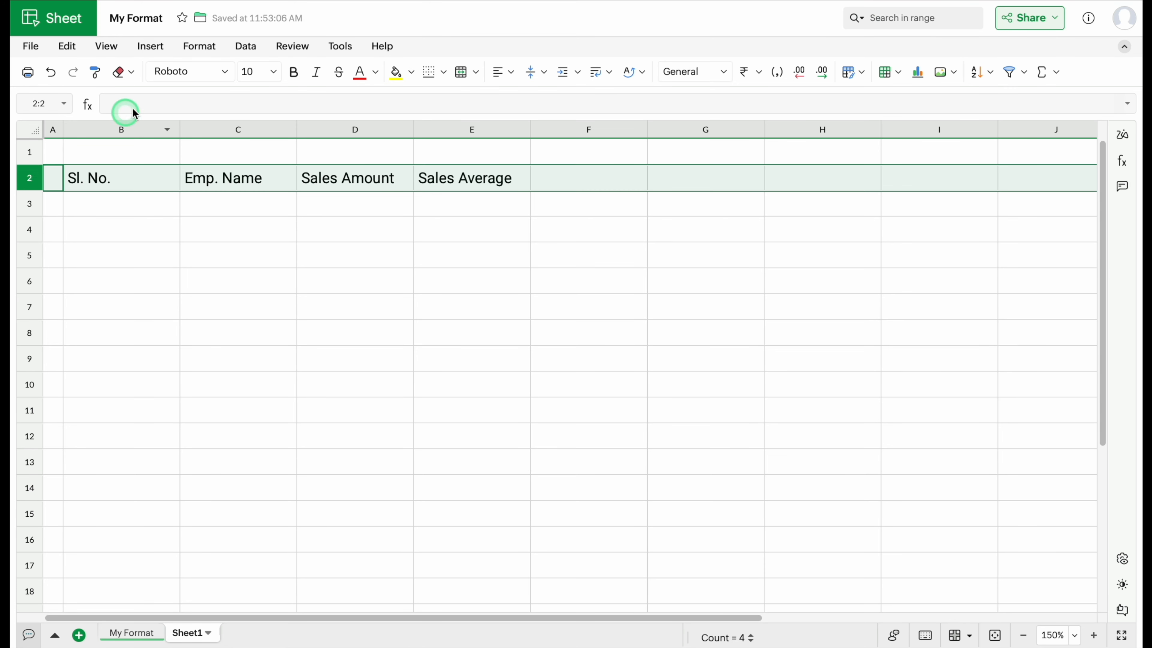
{"action": "left_click", "coordinate": [511, 74]}
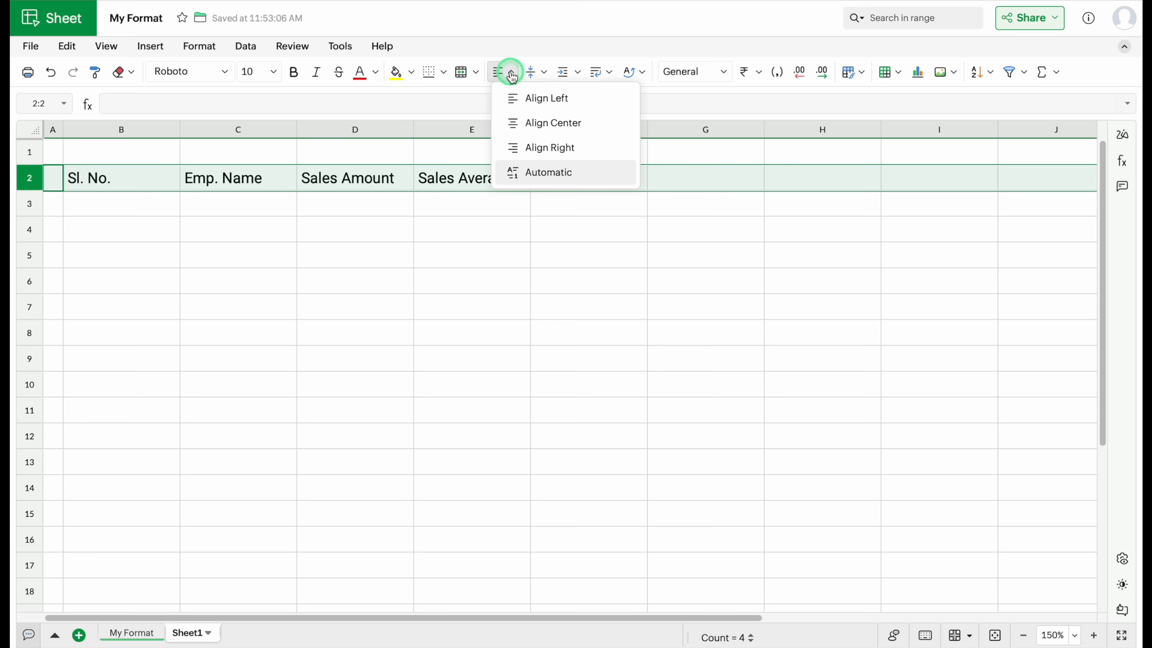
{"action": "left_click", "coordinate": [550, 122]}
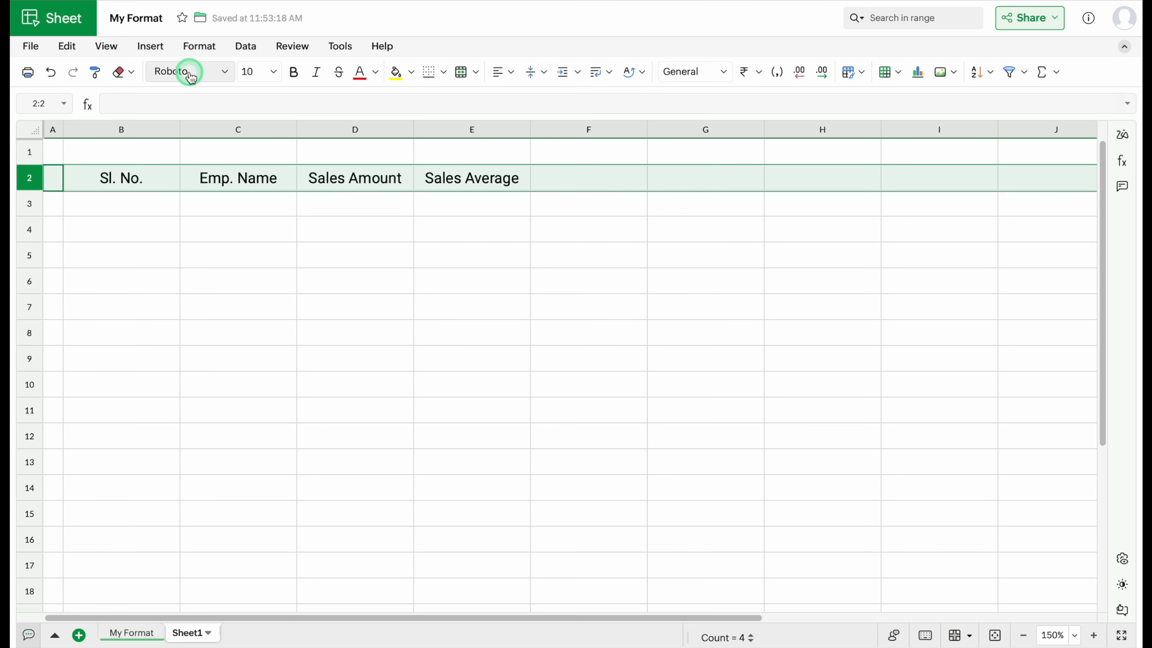
{"action": "left_click", "coordinate": [225, 74]}
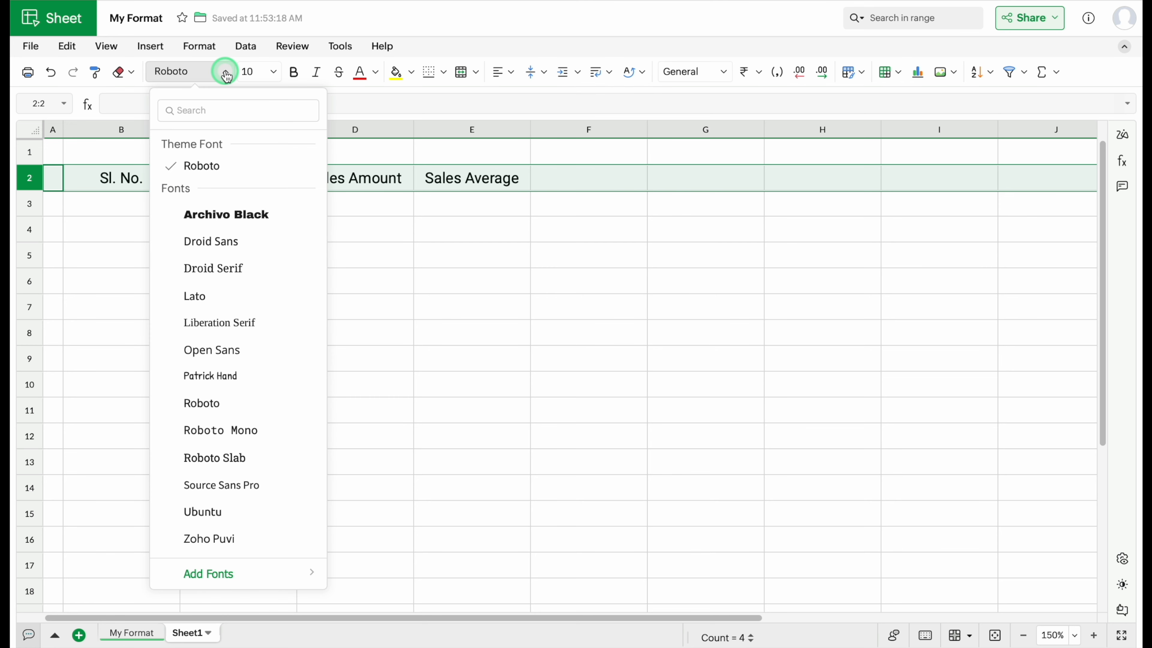
{"action": "left_click", "coordinate": [238, 214]}
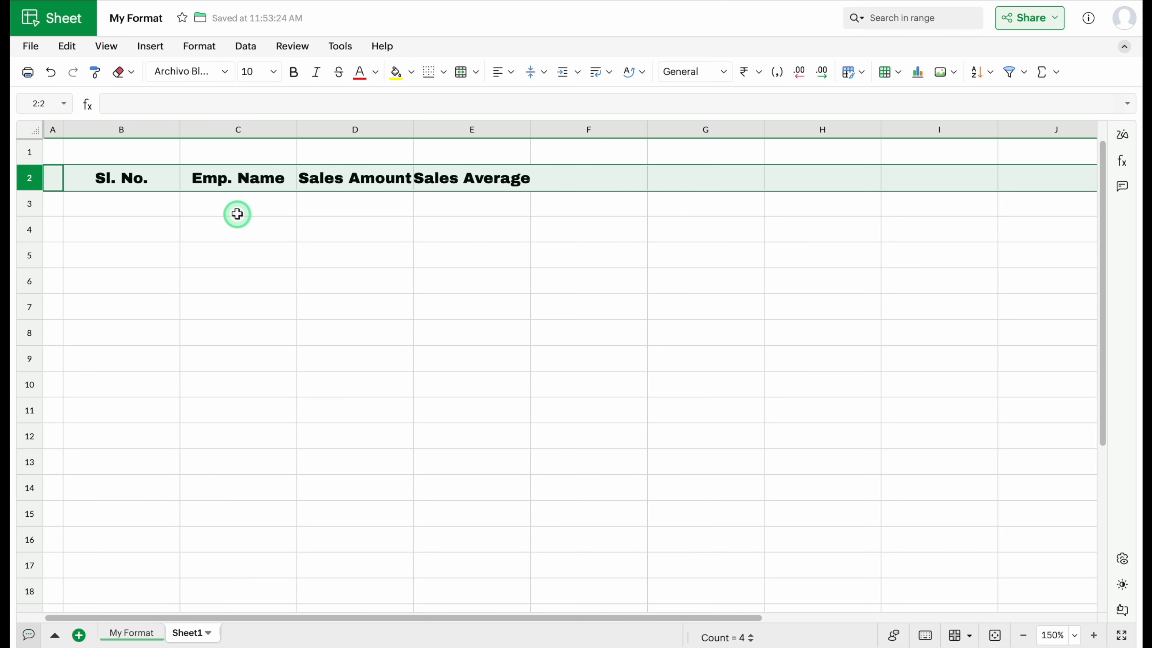
Step: Enter 1 in cell B3 and "Name 1" in cell C3 as the first employee record
{"action": "left_click", "coordinate": [133, 204]}
{"action": "type", "text": "1"}
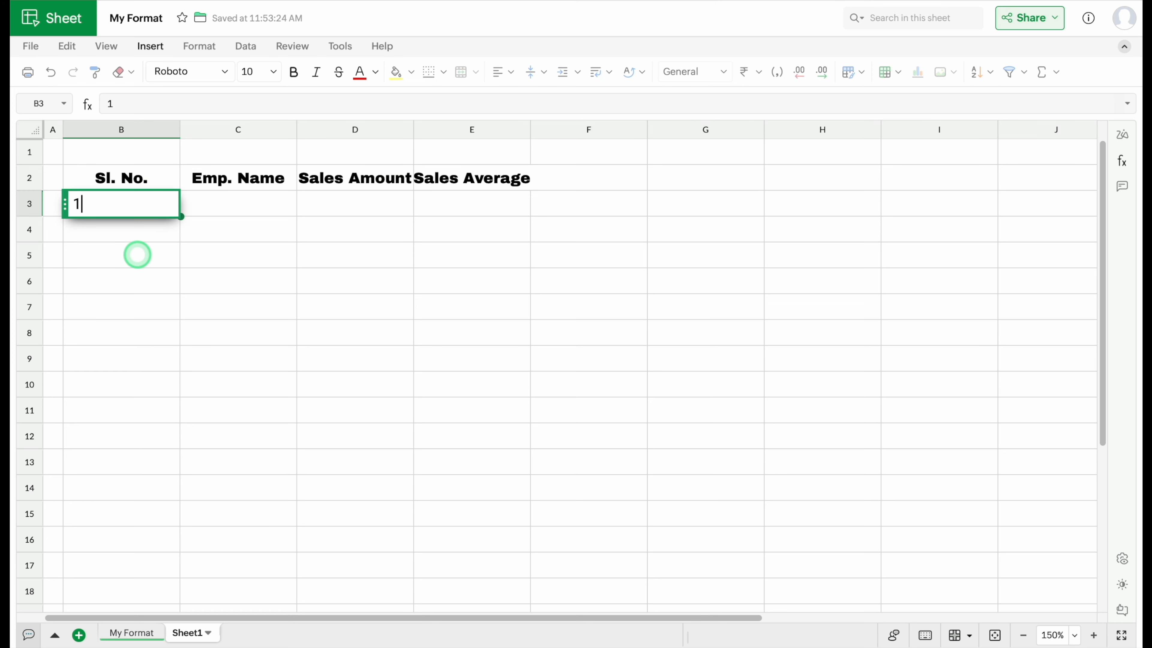
{"action": "key", "text": "Return"}
{"action": "left_click", "coordinate": [141, 204]}
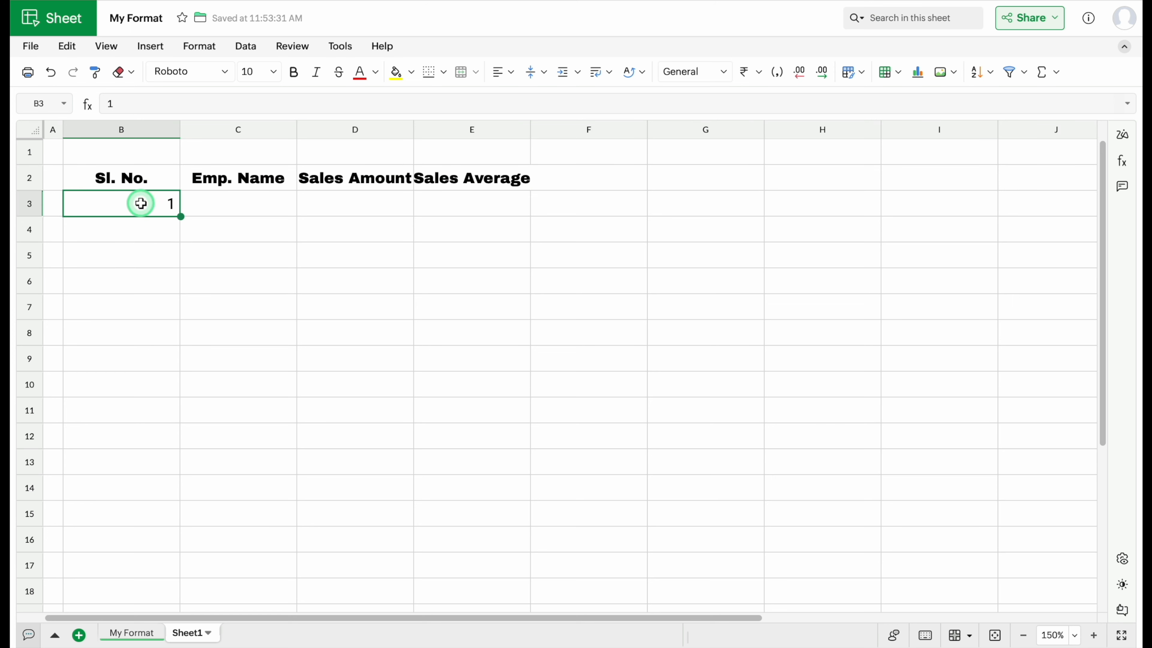
{"action": "left_click", "coordinate": [235, 201]}
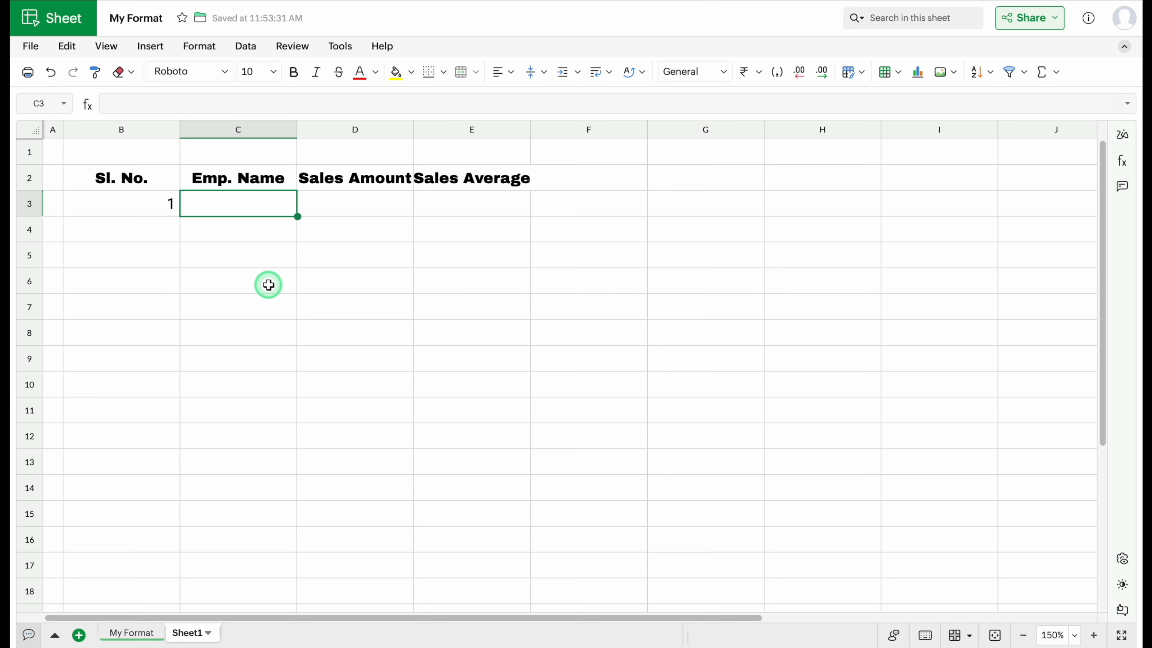
{"action": "type", "text": "Name 1"}
{"action": "key", "text": "Return"}
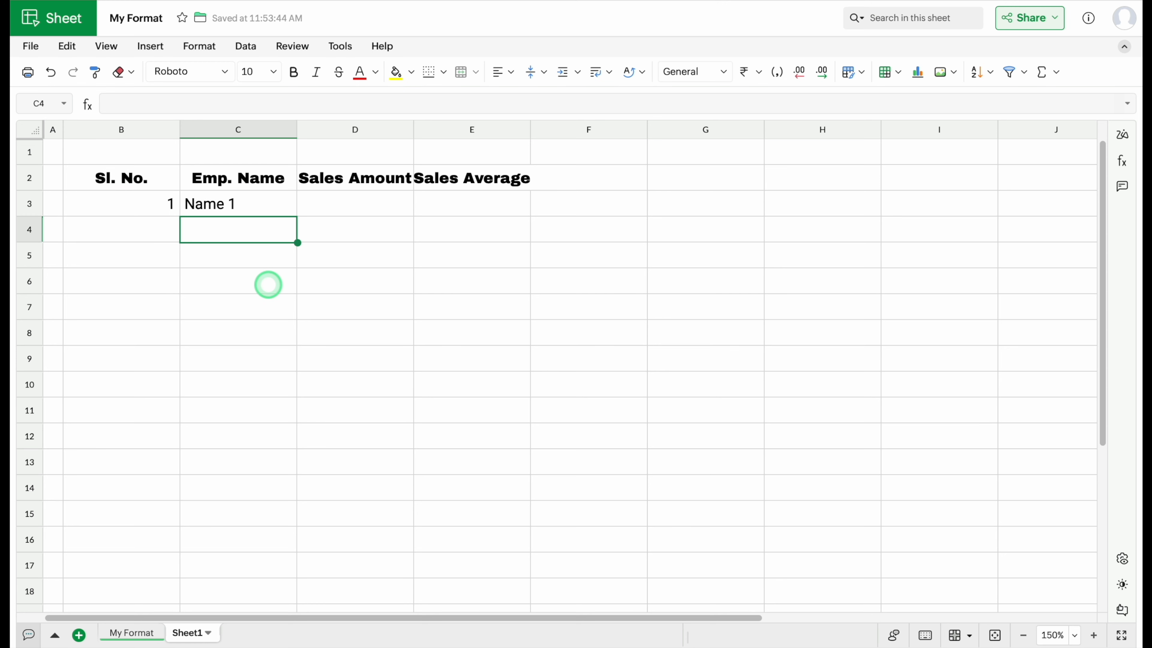
{"action": "left_click", "coordinate": [260, 204]}
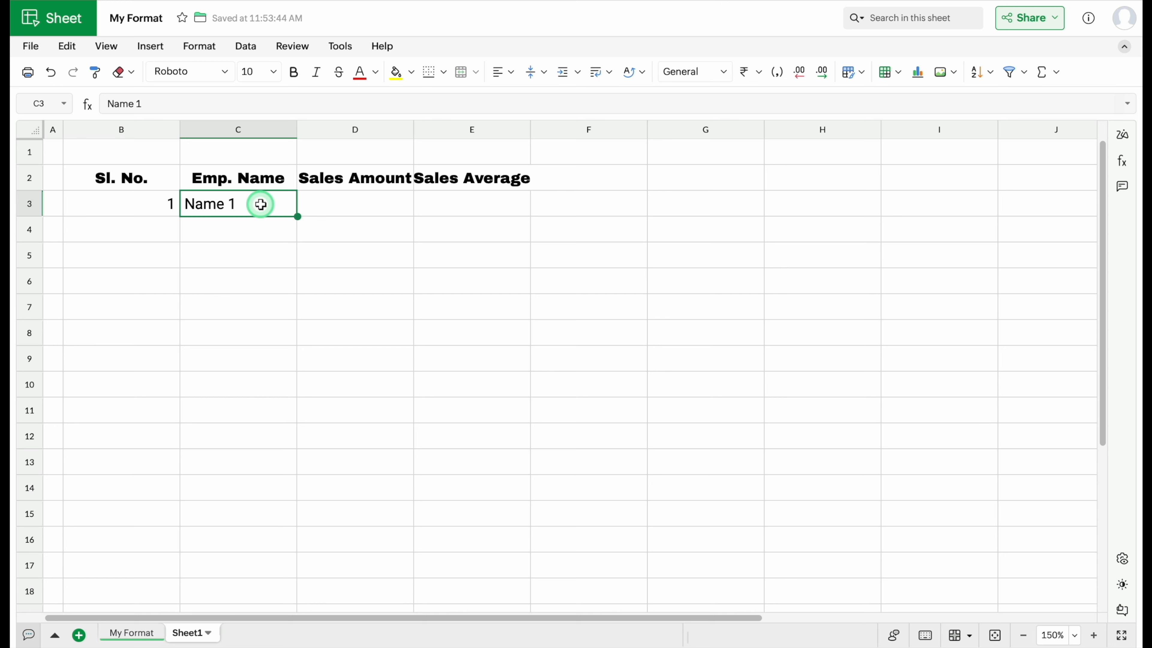
Step: Center column B horizontally and fill the serial numbers down from B3 to 10 in B12, clearing the extra numbers in B13:B14
{"action": "left_click", "coordinate": [137, 129]}
{"action": "left_click", "coordinate": [512, 71]}
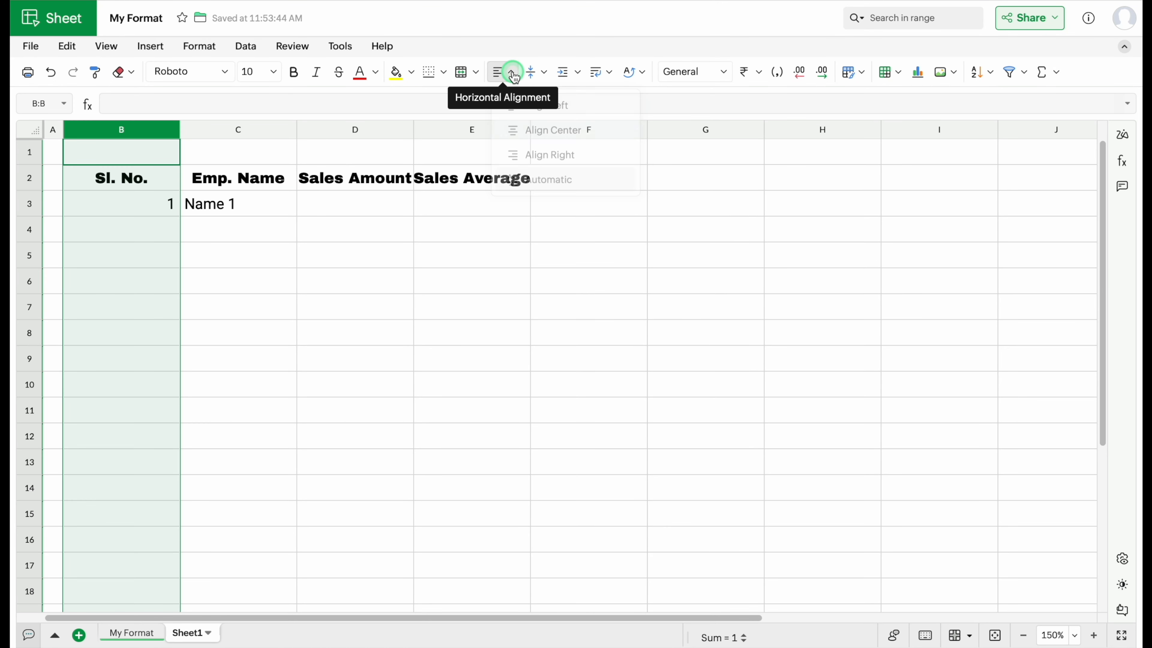
{"action": "left_click", "coordinate": [552, 123]}
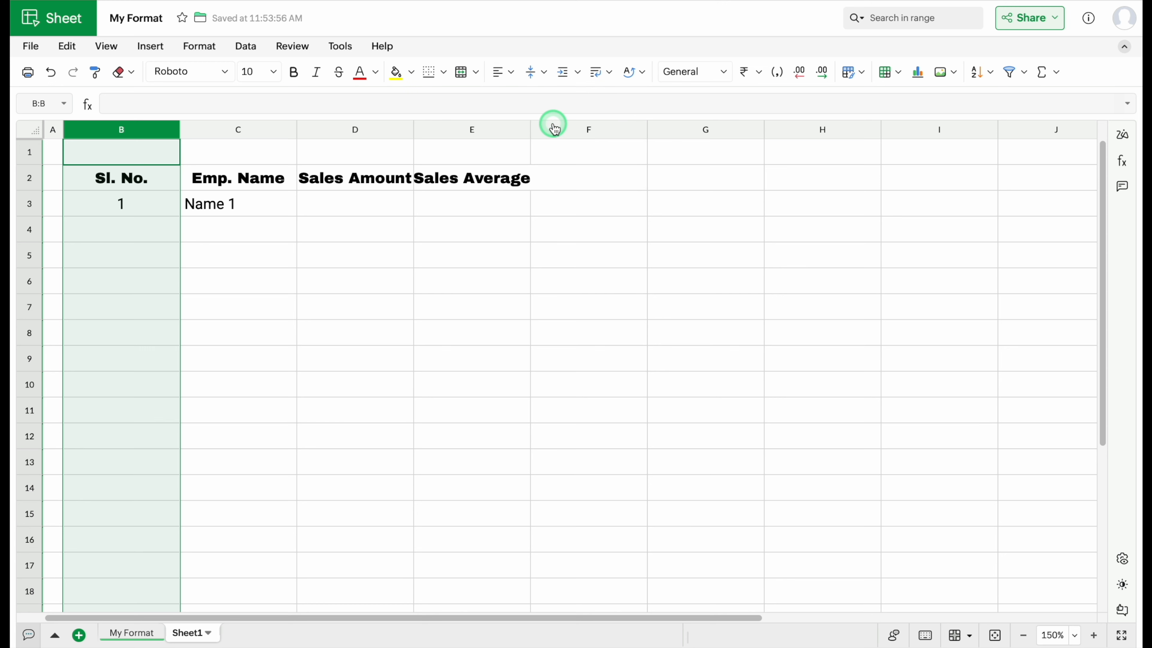
{"action": "left_click", "coordinate": [148, 207]}
{"action": "left_click_drag", "start_coordinate": [180, 216], "coordinate": [156, 480]}
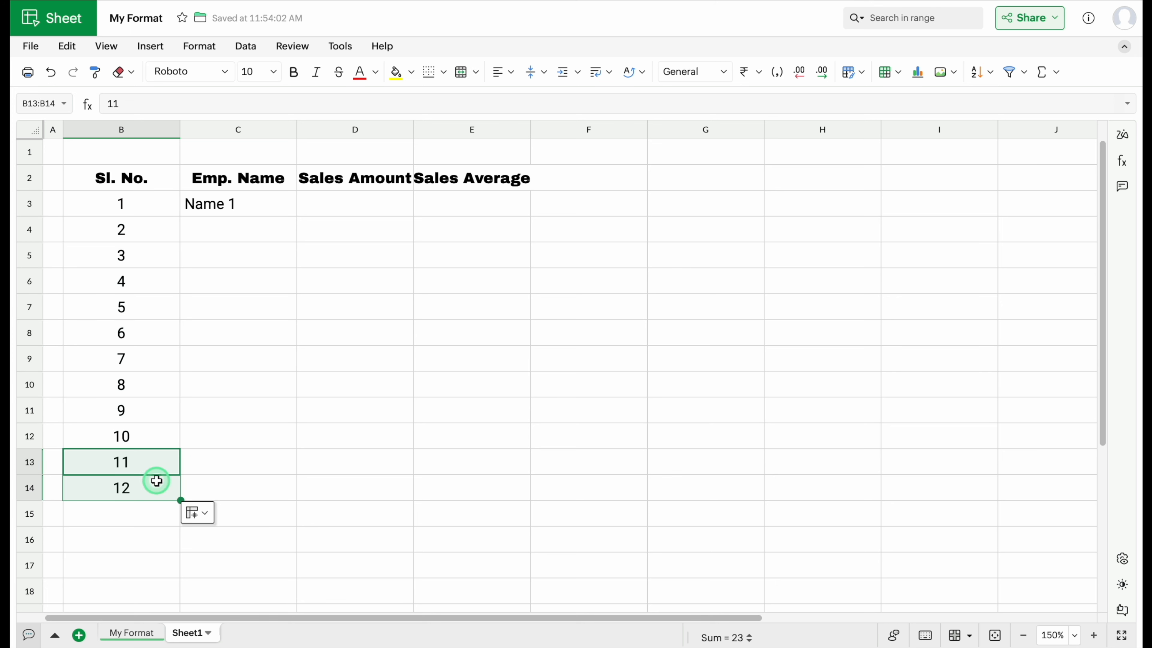
{"action": "key", "text": "Delete"}
Step: Apply all borders to the table range B2:E12
{"action": "left_click", "coordinate": [149, 177]}
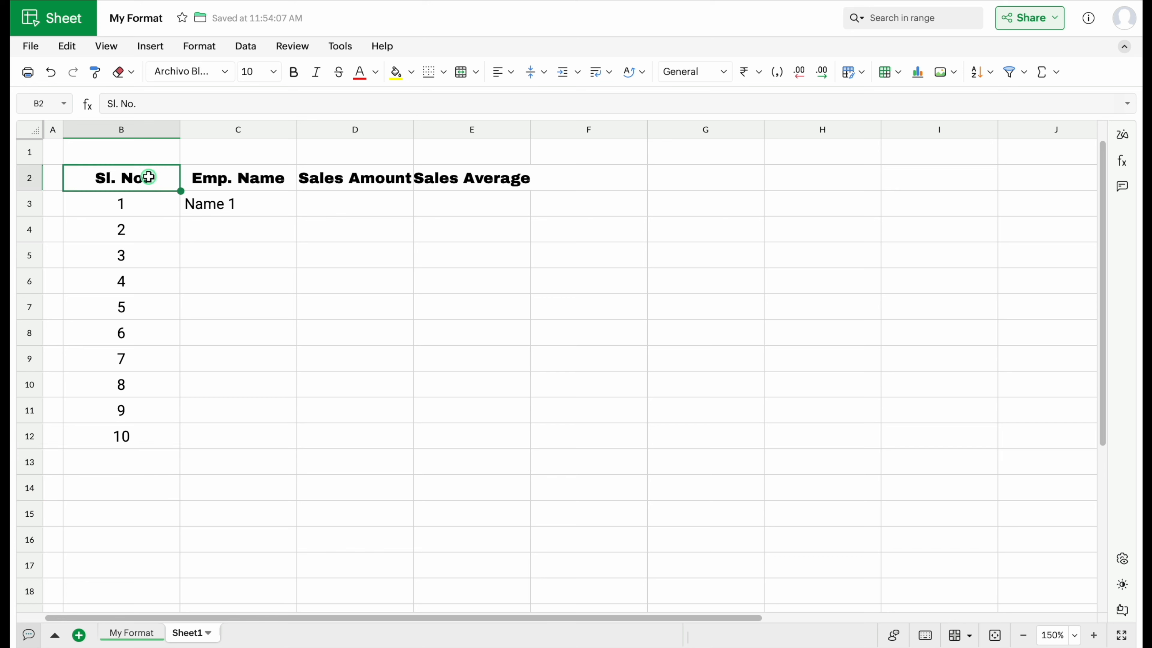
{"action": "left_click_drag", "start_coordinate": [149, 177], "coordinate": [449, 425]}
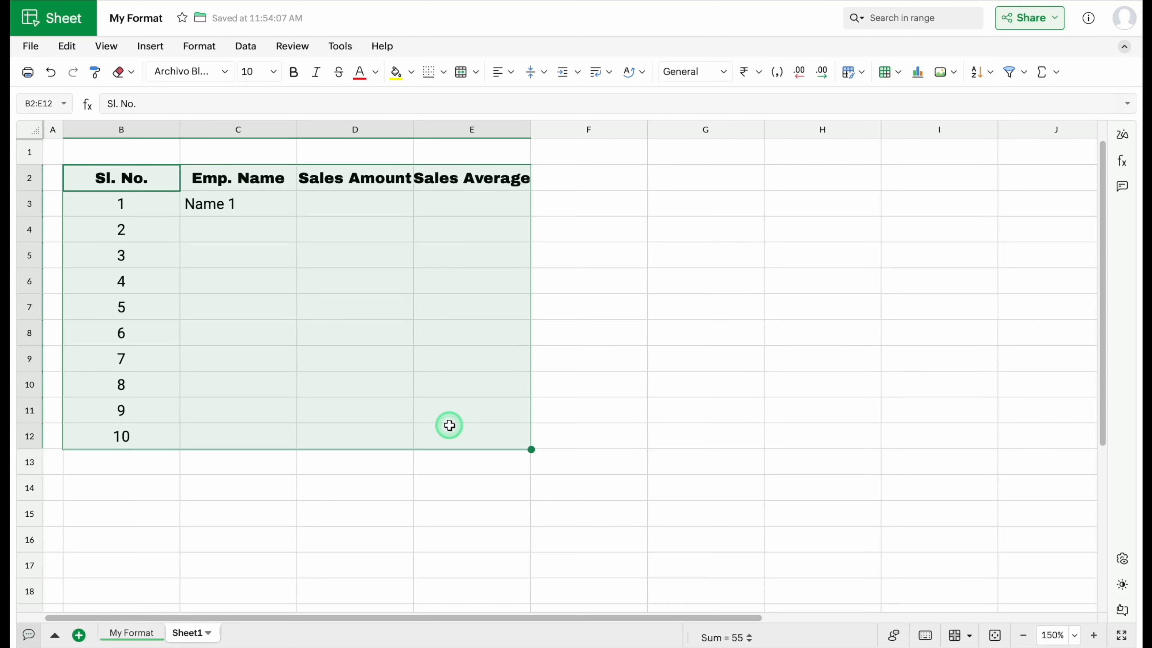
{"action": "left_click", "coordinate": [138, 175]}
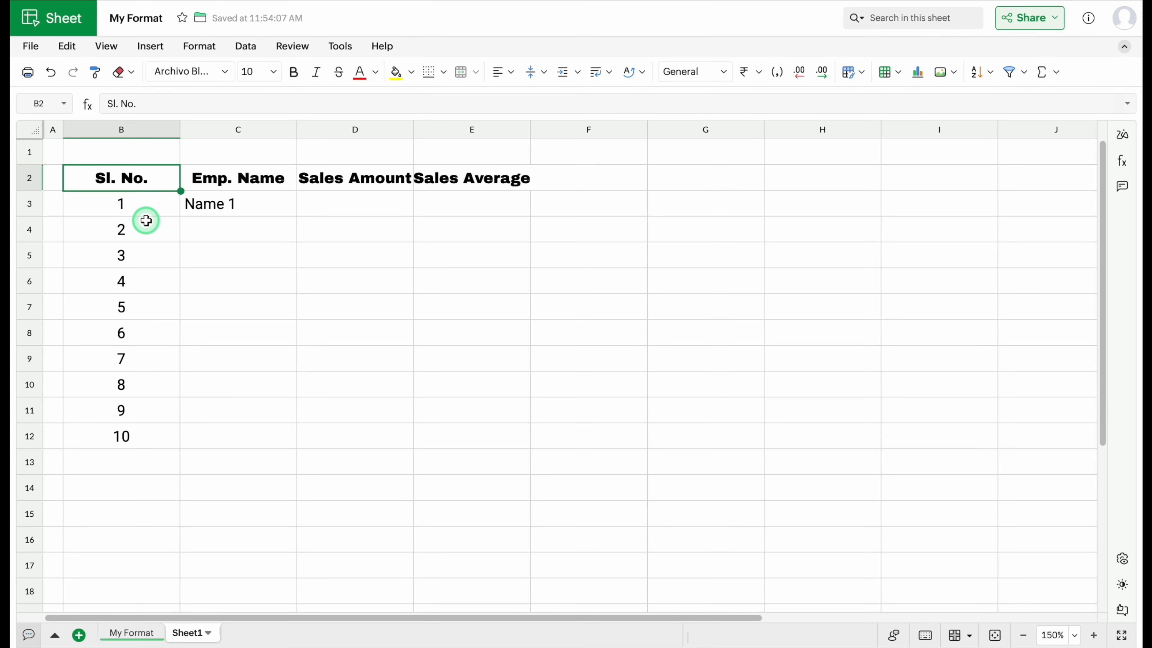
{"action": "key", "text": "ctrl+shift+Down"}
{"action": "key", "text": "ctrl+shift+Right"}
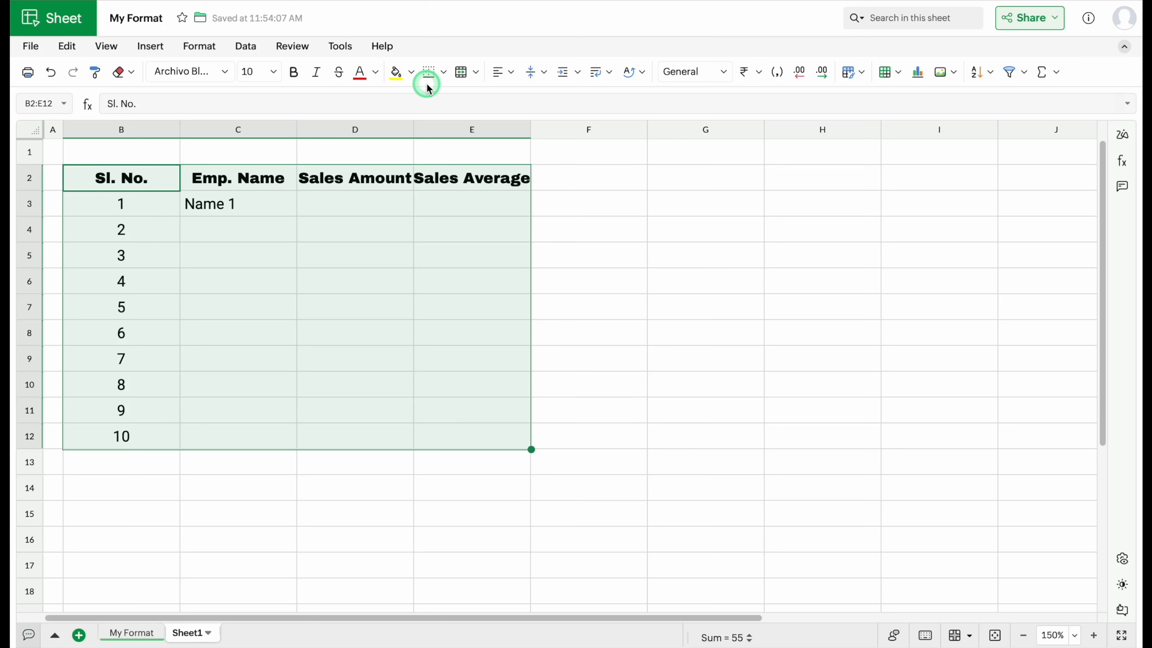
{"action": "left_click", "coordinate": [443, 74]}
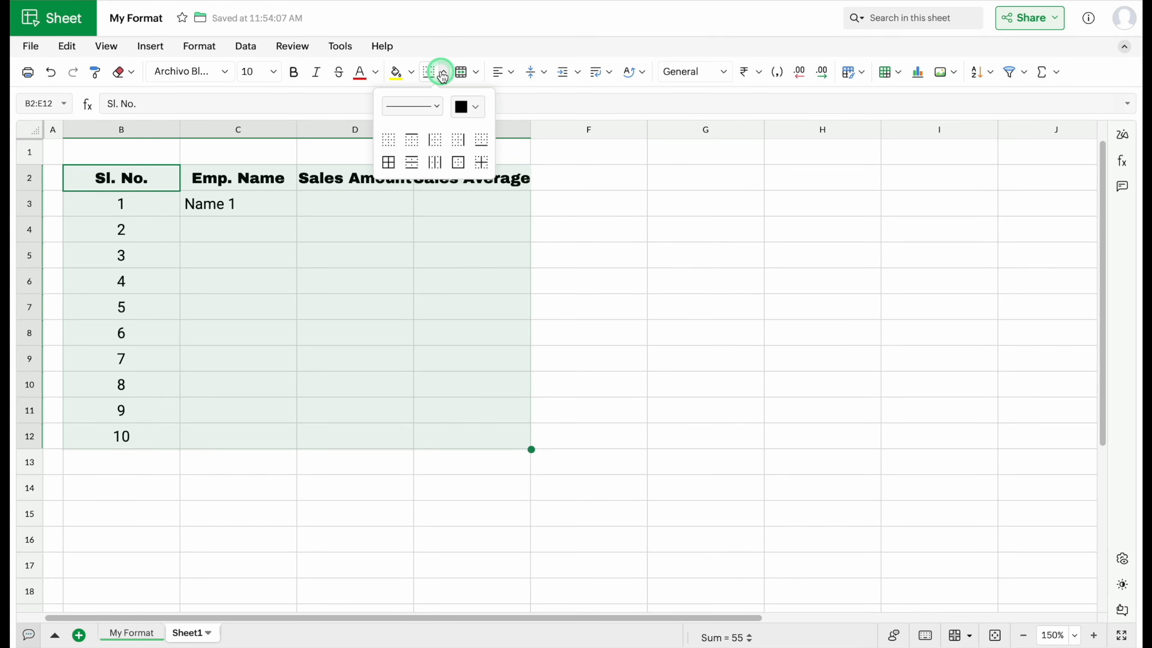
{"action": "left_click", "coordinate": [388, 162]}
Step: Fill the header cells B2:E2 with blue #0070c0 and set their font color to white
{"action": "left_click", "coordinate": [156, 179]}
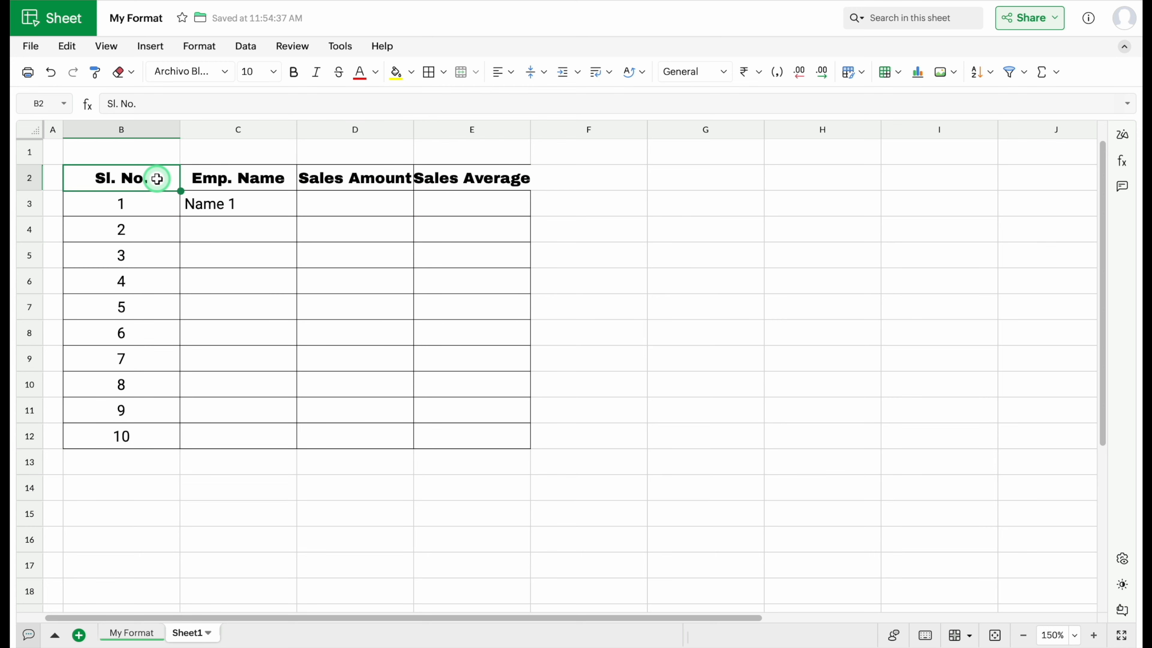
{"action": "key", "text": "shift+Right"}
{"action": "key", "text": "shift+Right"}
{"action": "key", "text": "shift+Right"}
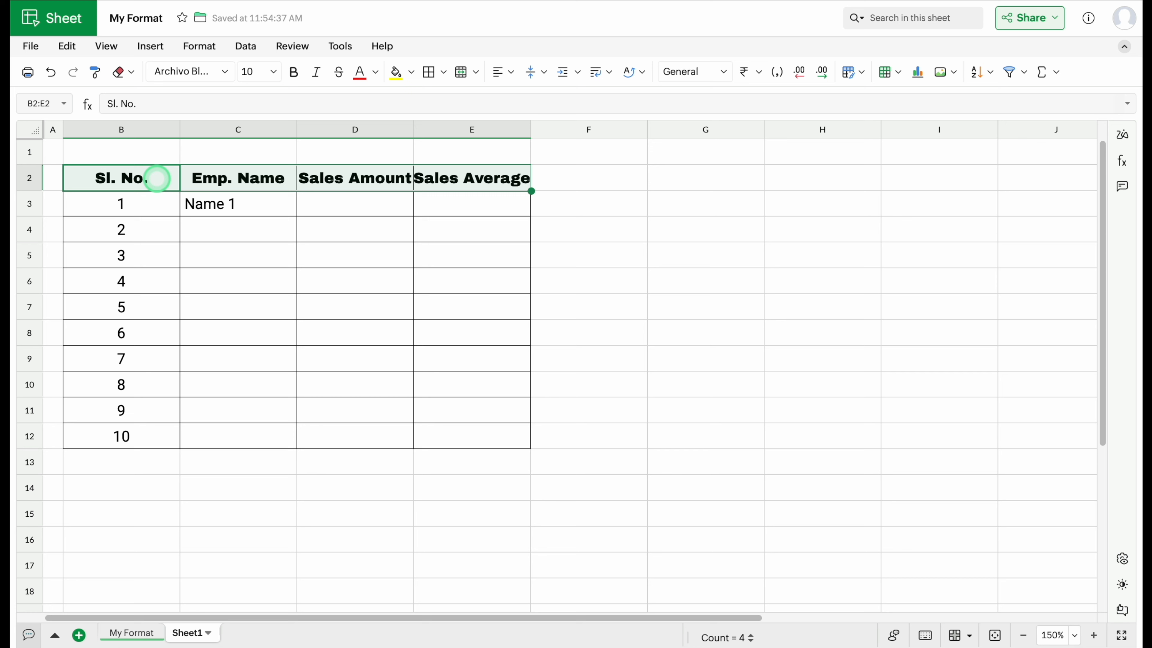
{"action": "left_click", "coordinate": [411, 73]}
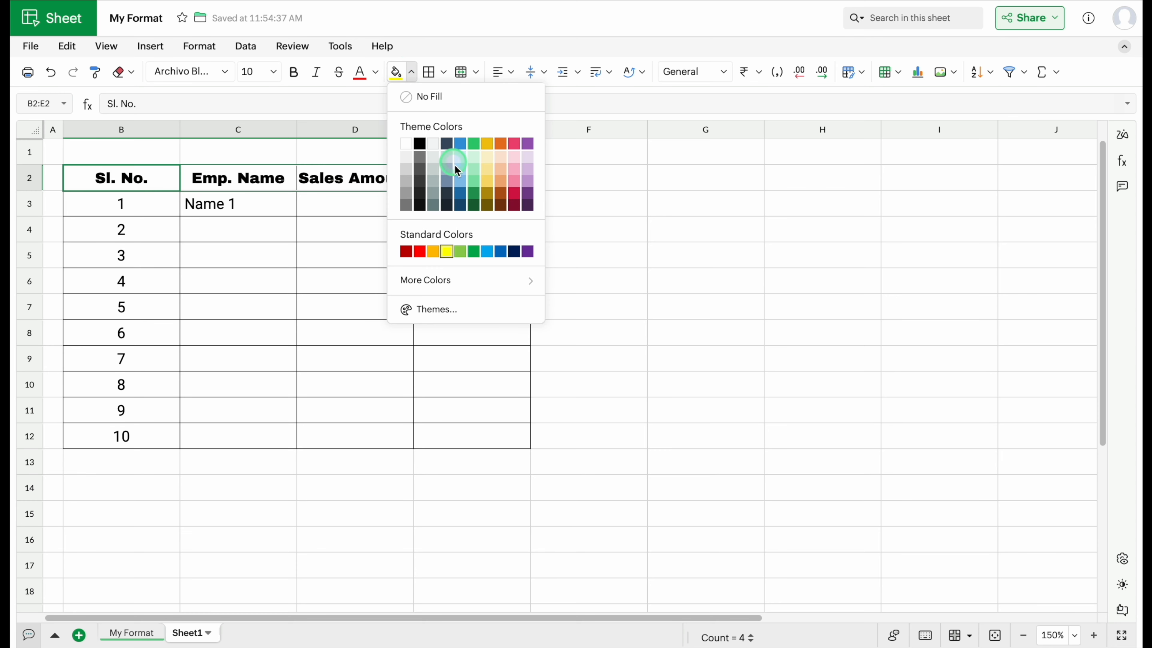
{"action": "left_click", "coordinate": [500, 251]}
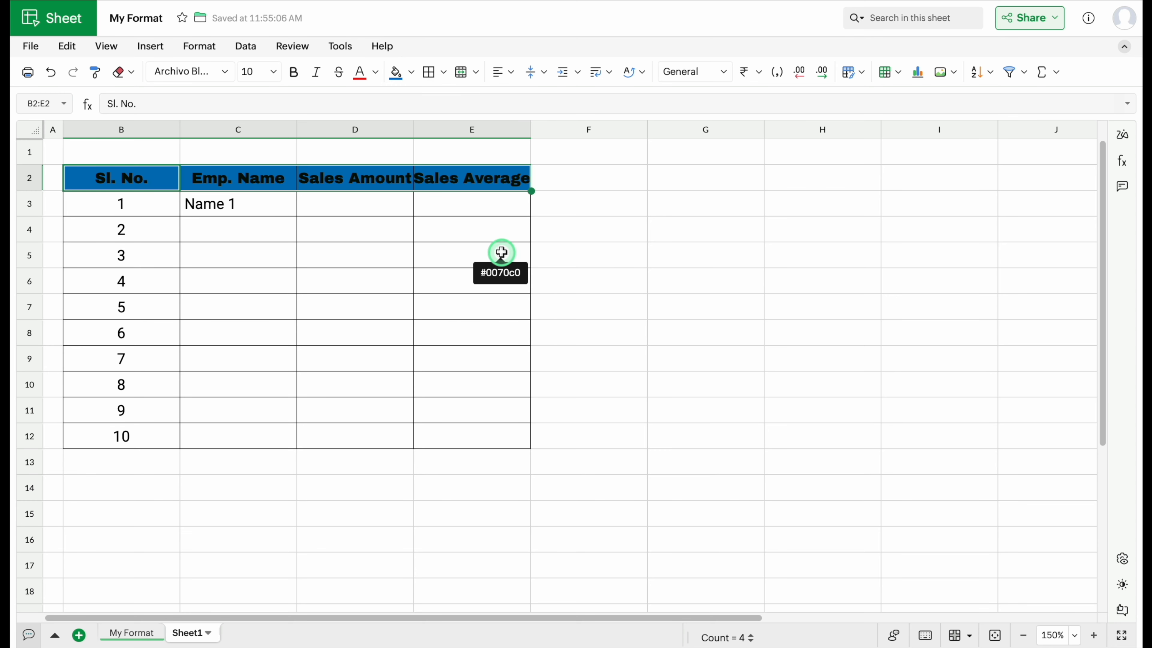
{"action": "left_click", "coordinate": [375, 73]}
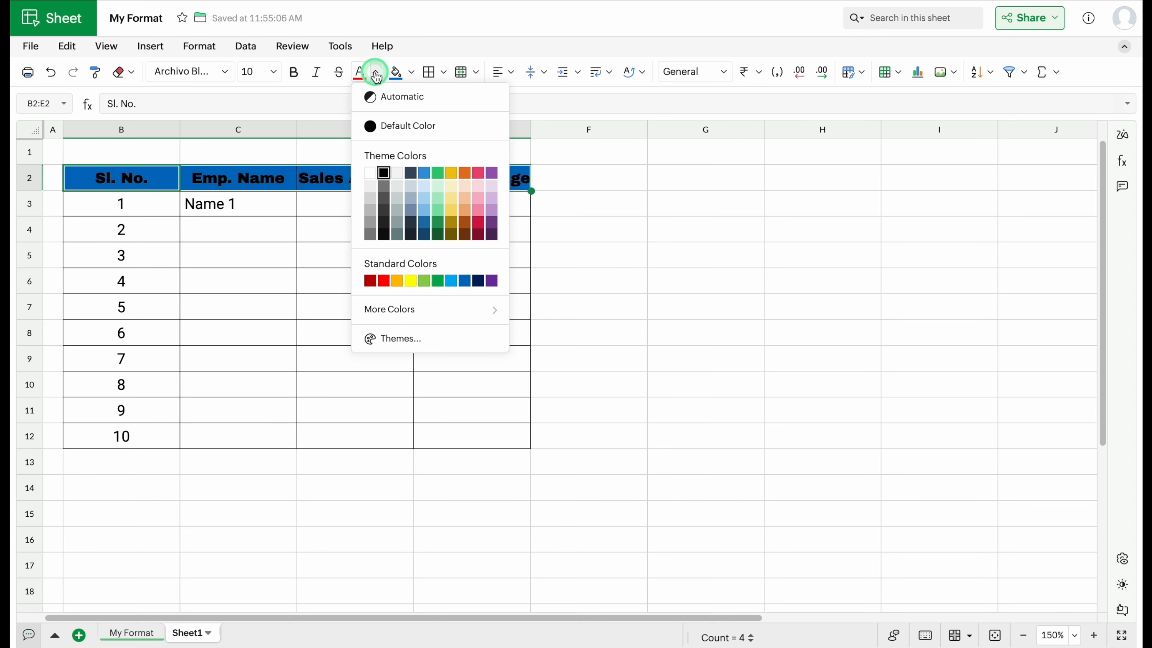
{"action": "left_click", "coordinate": [370, 172]}
{"action": "left_click", "coordinate": [360, 313]}
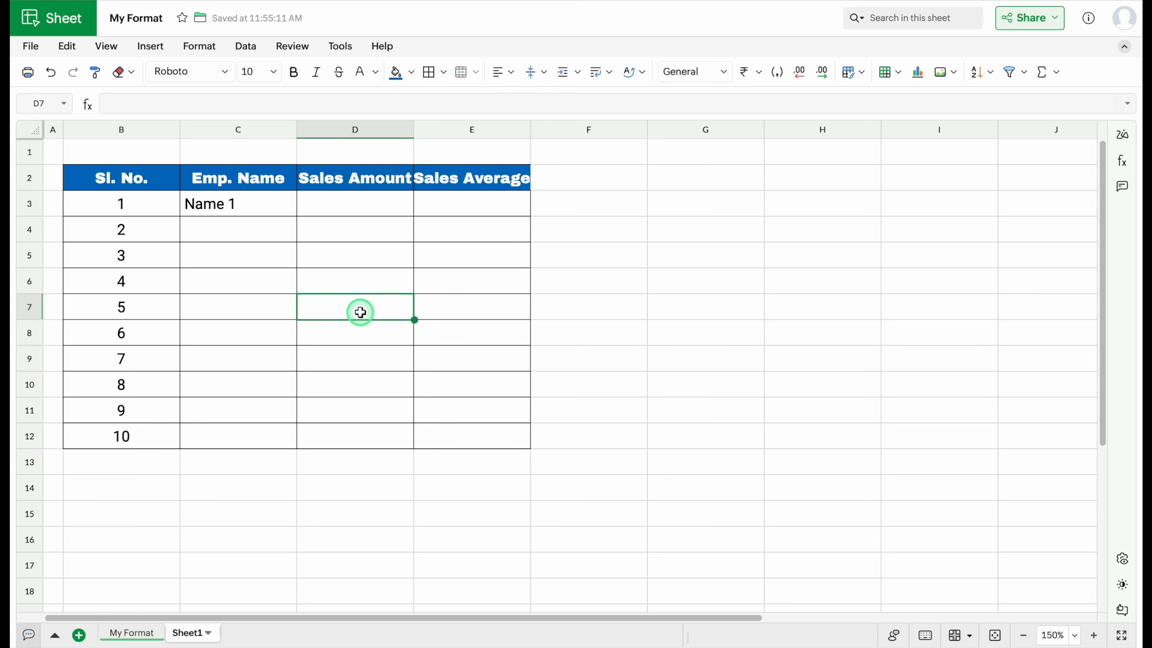
Step: Auto-fill the employee names from C3 down to "Name 10" in C12
{"action": "left_click", "coordinate": [251, 203]}
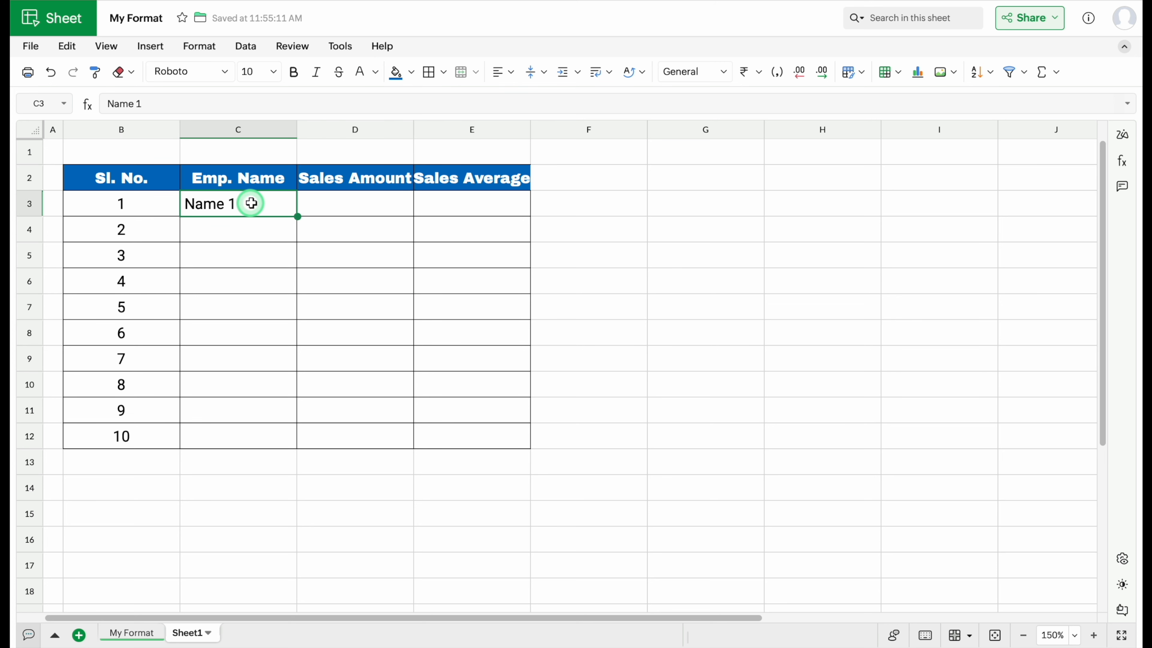
{"action": "left_click_drag", "start_coordinate": [298, 217], "coordinate": [298, 448]}
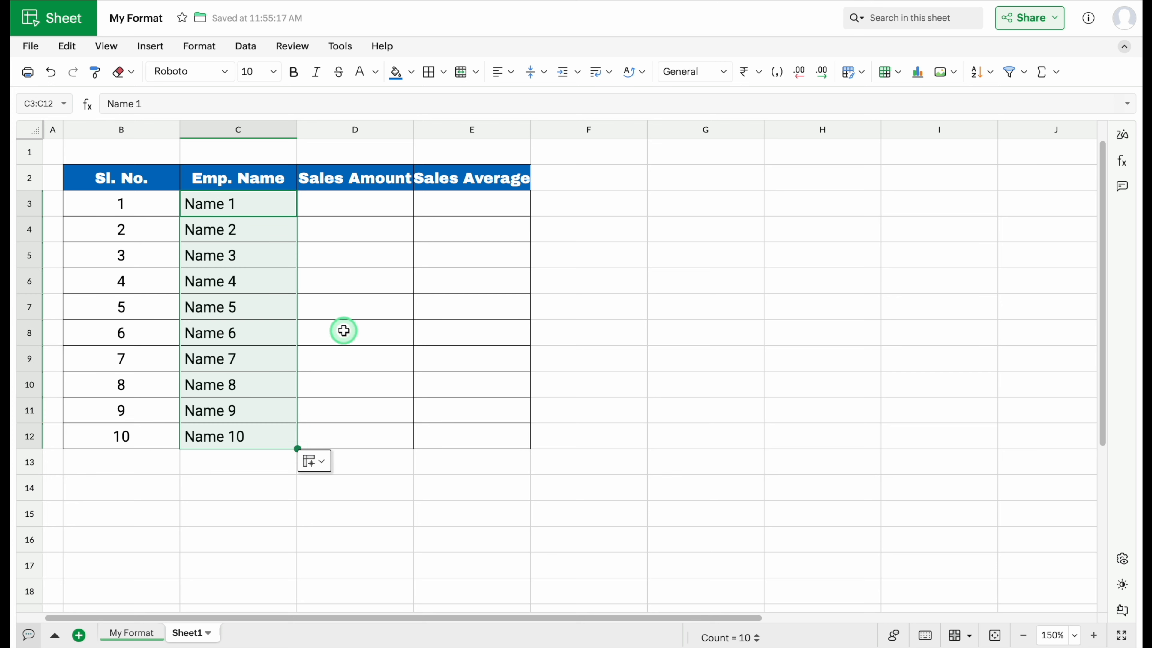
{"action": "key", "text": "ctrl+z"}
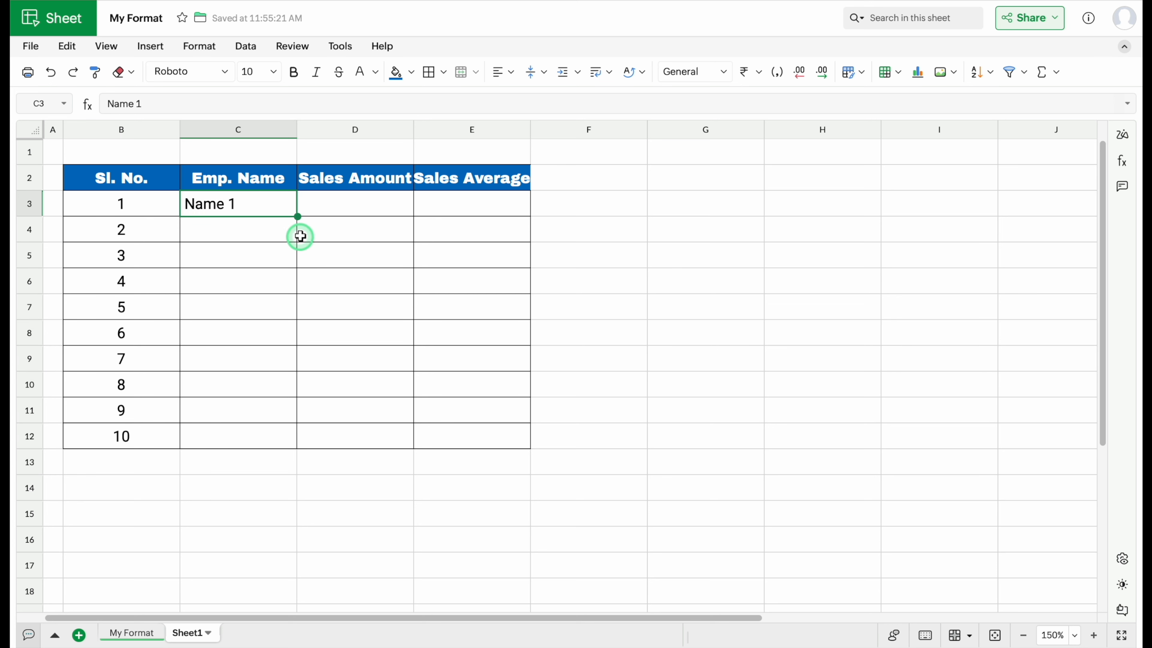
{"action": "double_click", "coordinate": [297, 216]}
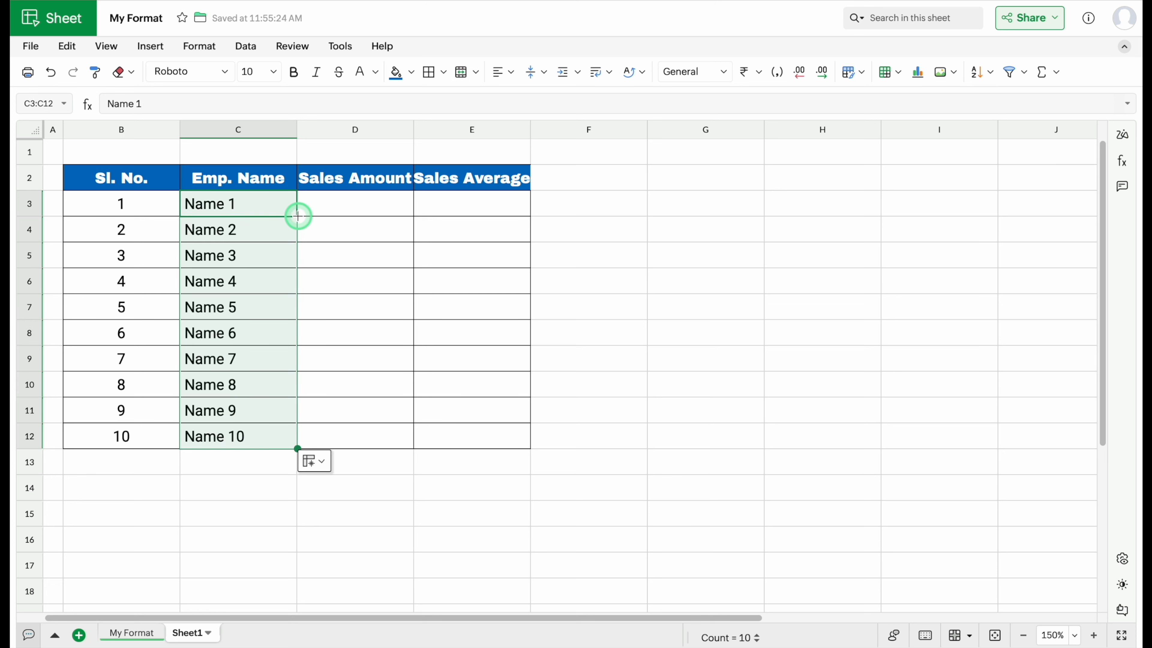
Step: Enter 309 as the first sales amount in D3 and center it horizontally
{"action": "left_click", "coordinate": [336, 203]}
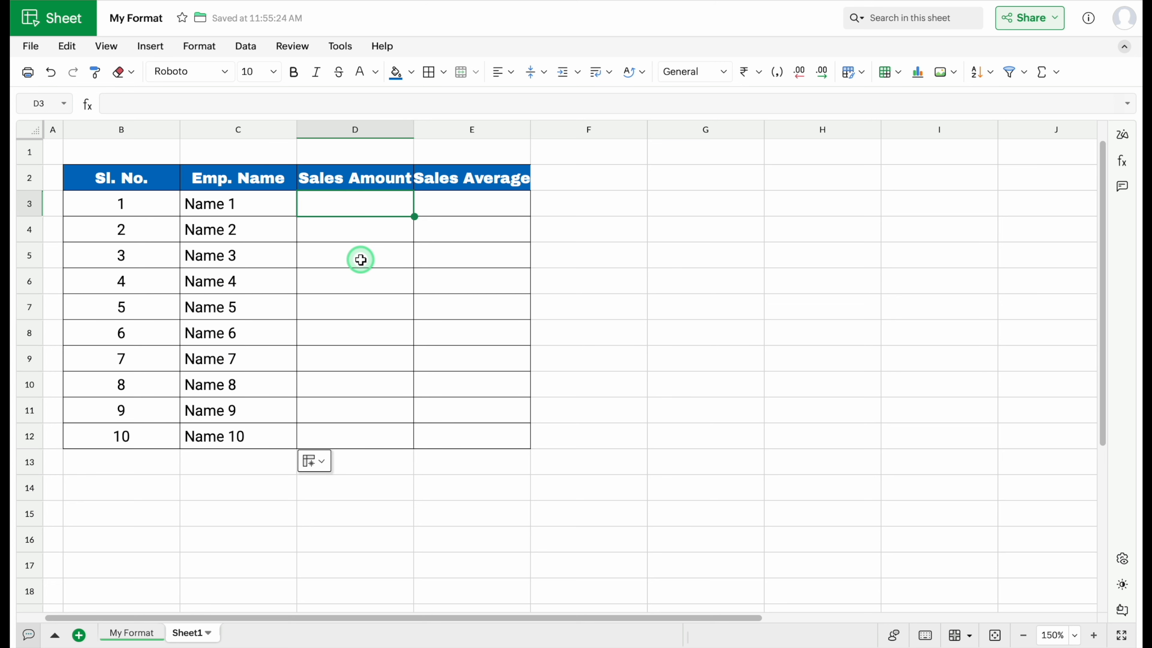
{"action": "type", "text": "309"}
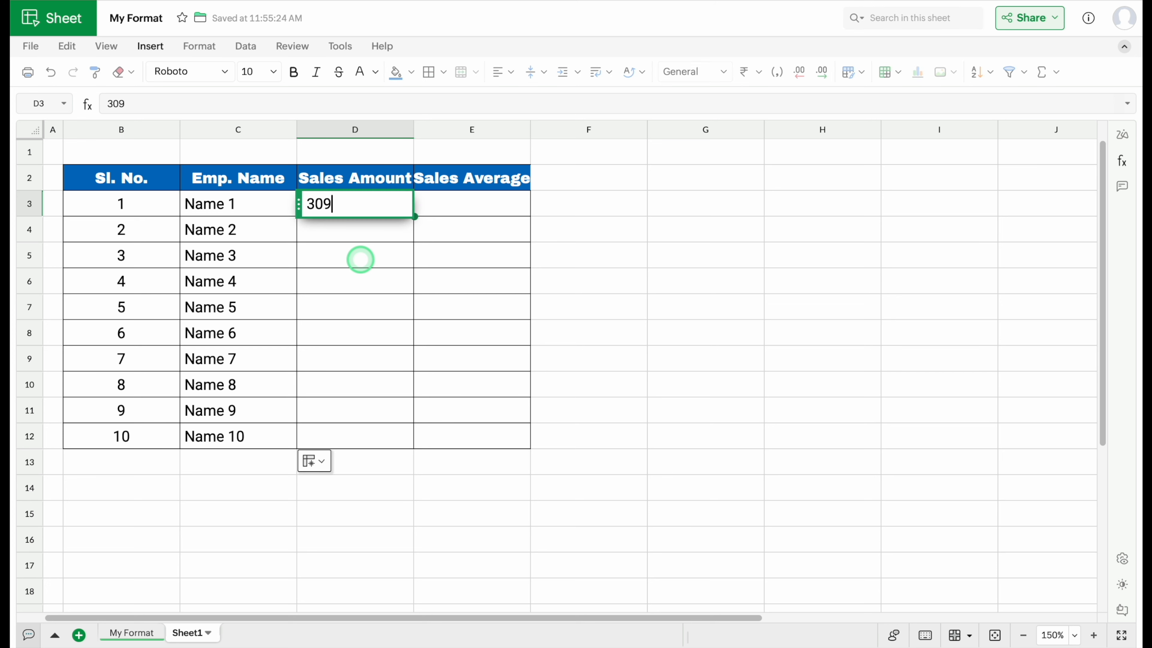
{"action": "key", "text": "Return"}
{"action": "left_click", "coordinate": [373, 200]}
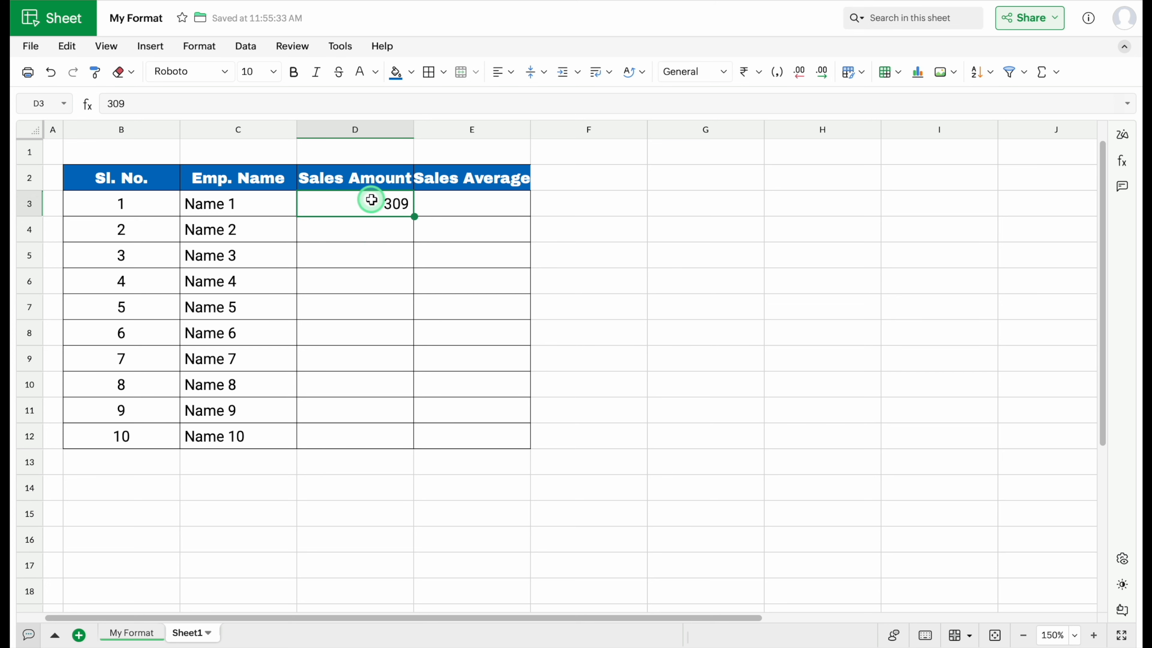
{"action": "left_click", "coordinate": [503, 72]}
{"action": "left_click", "coordinate": [550, 129]}
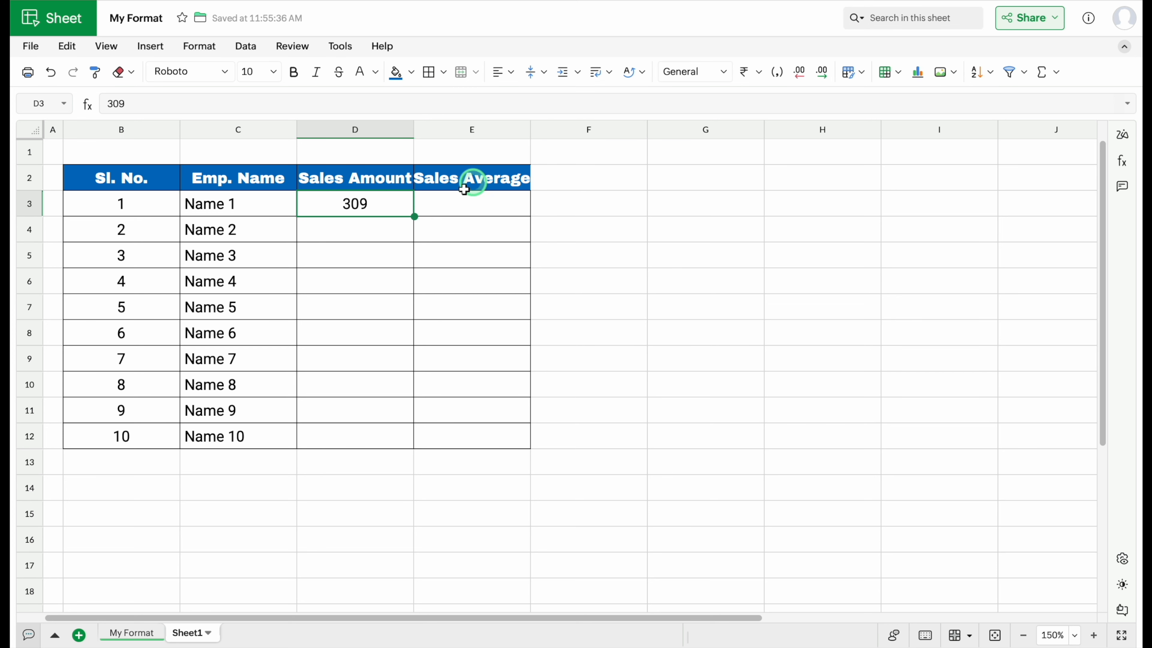
Step: Auto-fill the sales amounts from D3 to D12, try the Copy Cells option, and switch back to Fill Series
{"action": "double_click", "coordinate": [414, 216]}
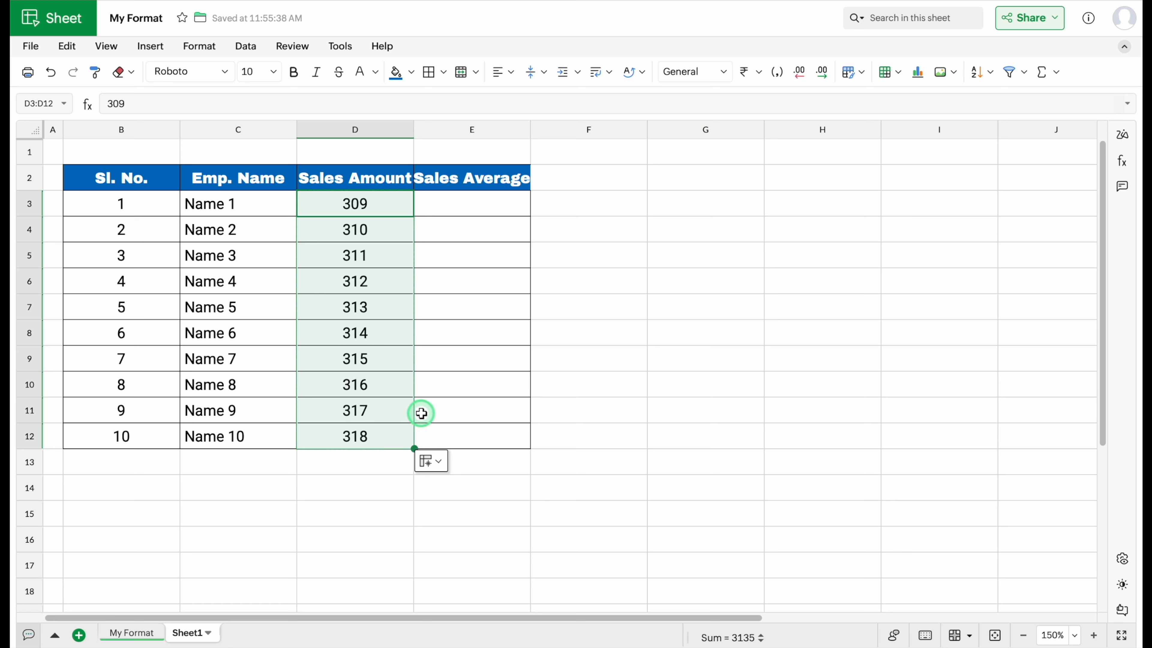
{"action": "left_click", "coordinate": [440, 463]}
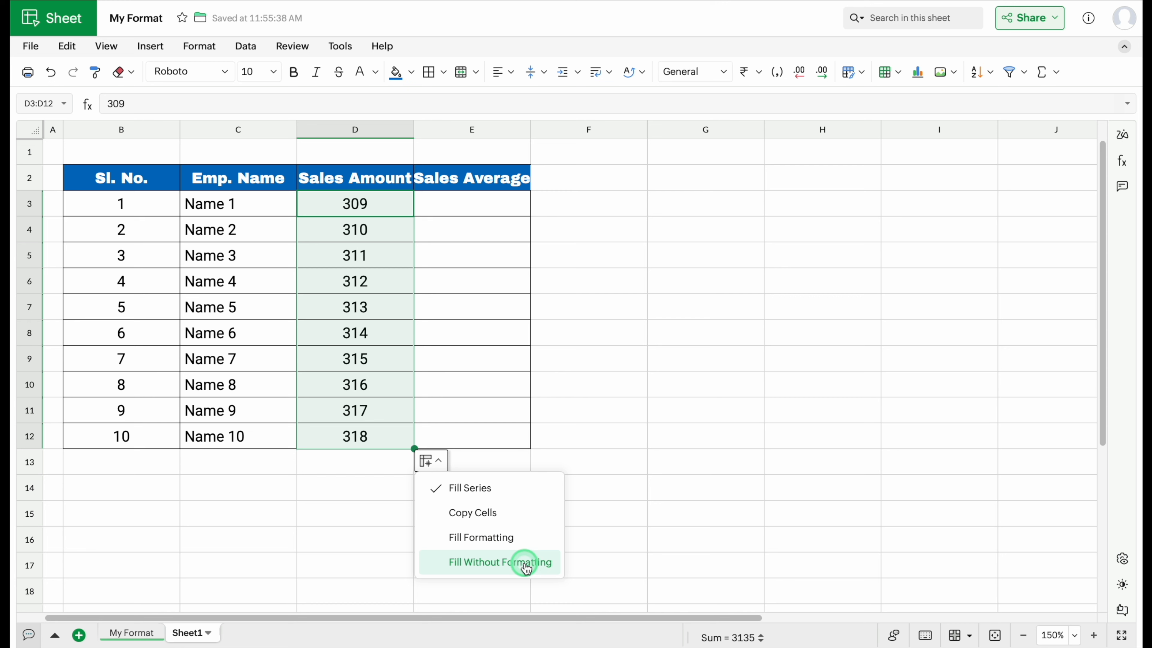
{"action": "left_click", "coordinate": [488, 515]}
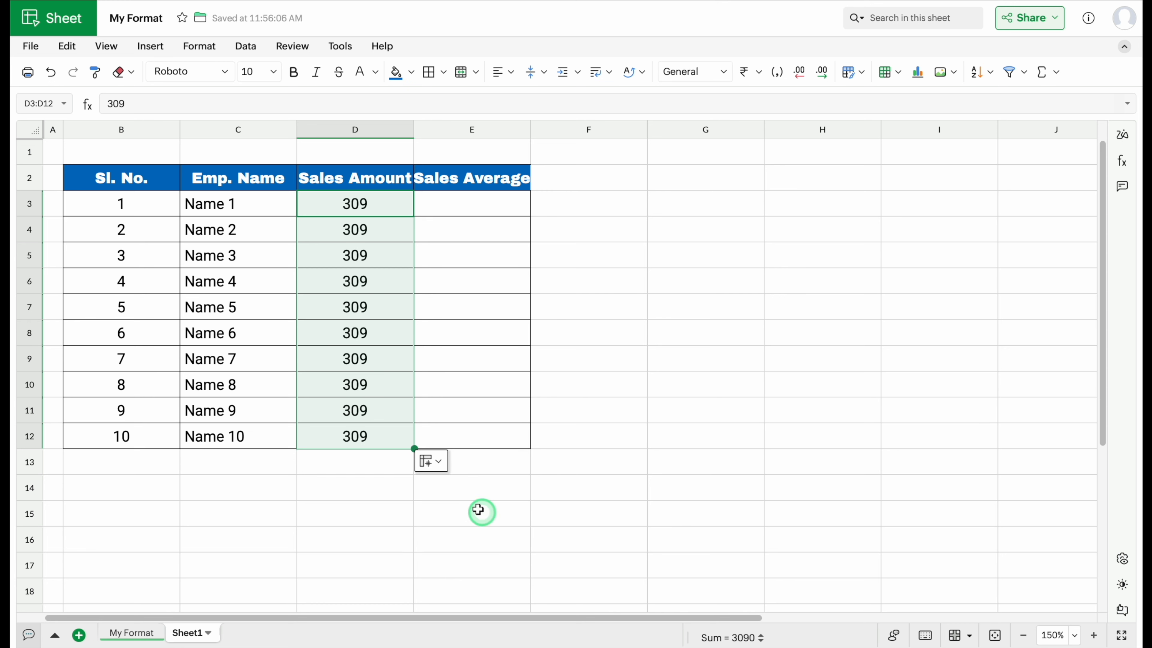
{"action": "left_click", "coordinate": [434, 461]}
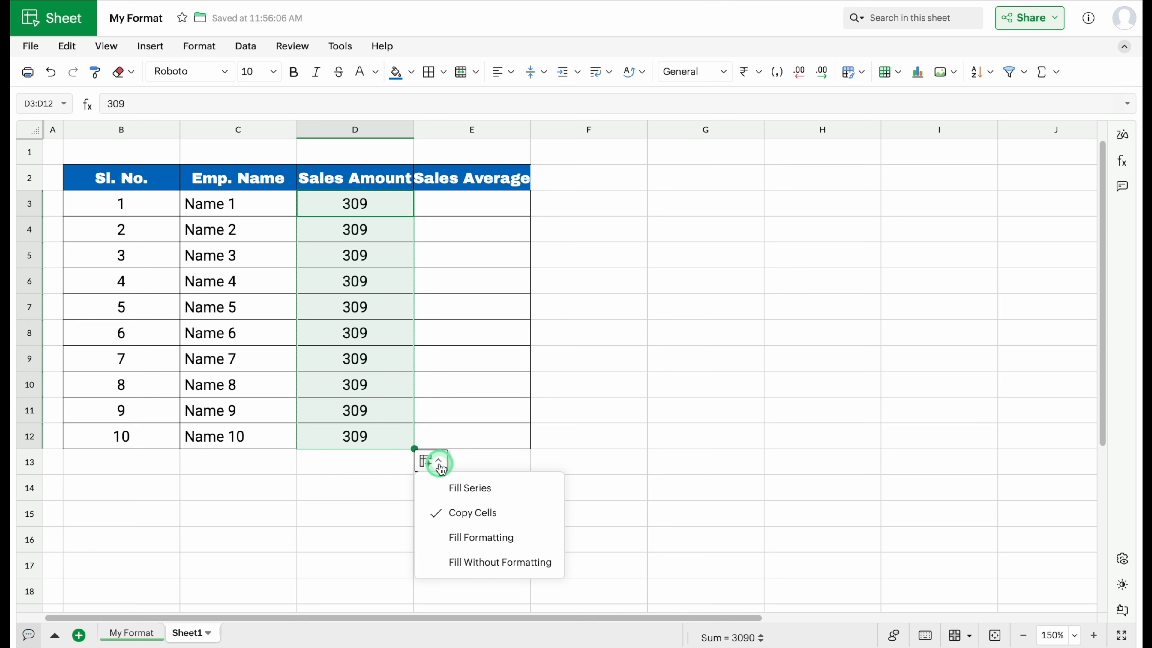
{"action": "left_click", "coordinate": [462, 491]}
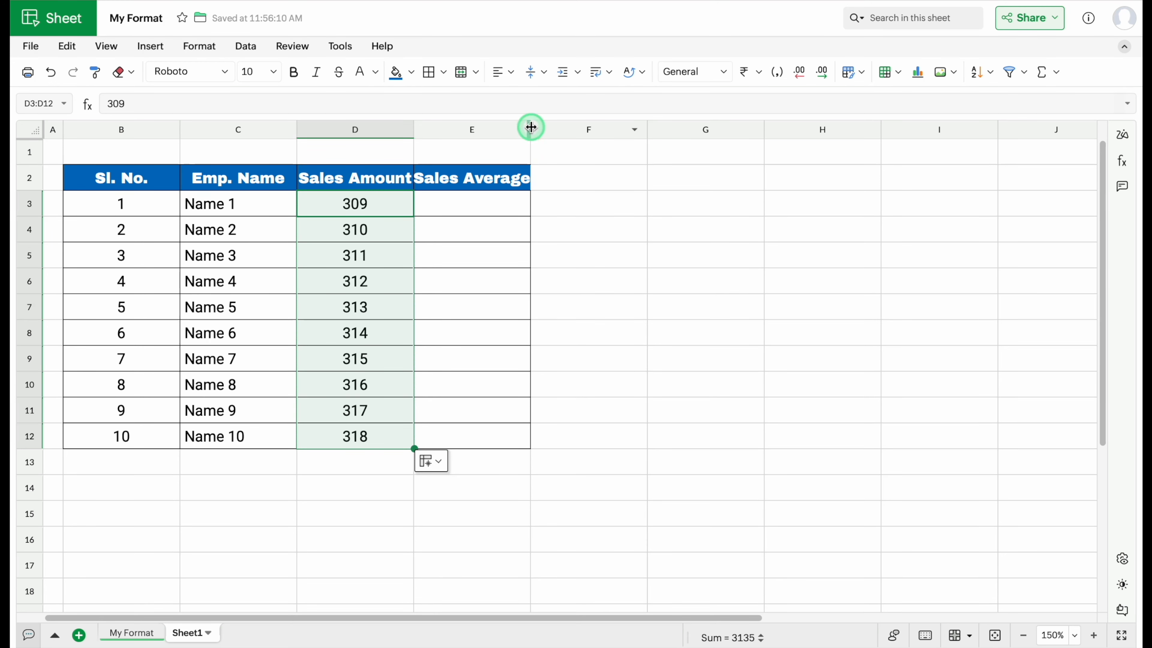
Step: Widen column E slightly so that the "Sales Average" header fits with a small margin
{"action": "left_click_drag", "start_coordinate": [531, 127], "coordinate": [744, 160]}
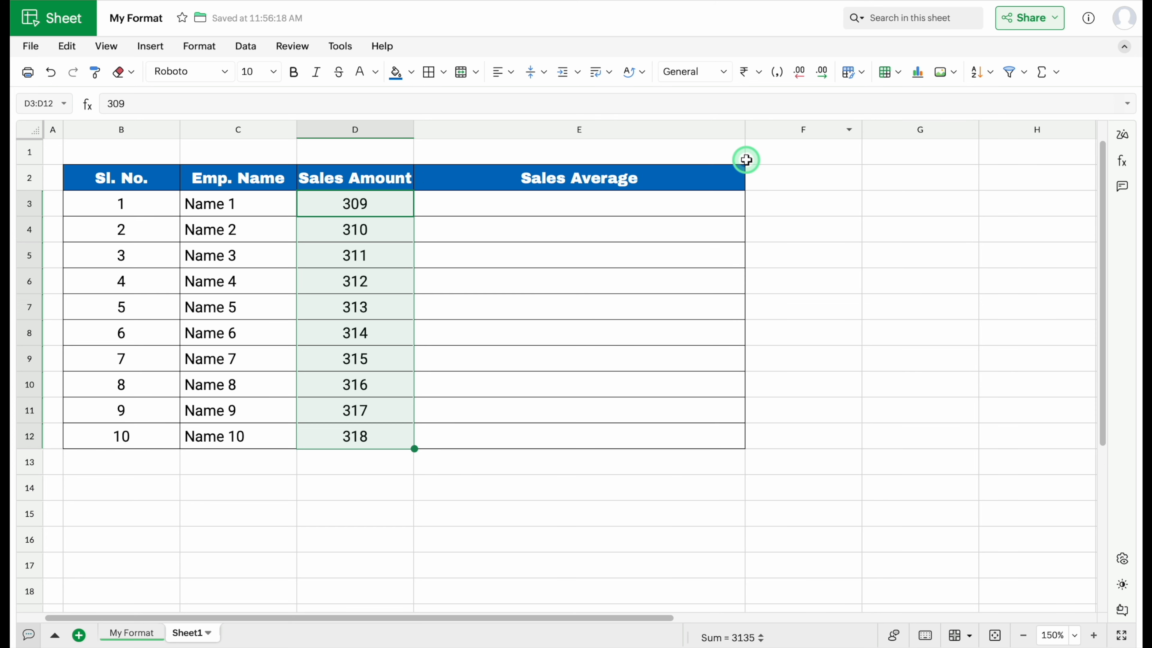
{"action": "key", "text": "ctrl+z"}
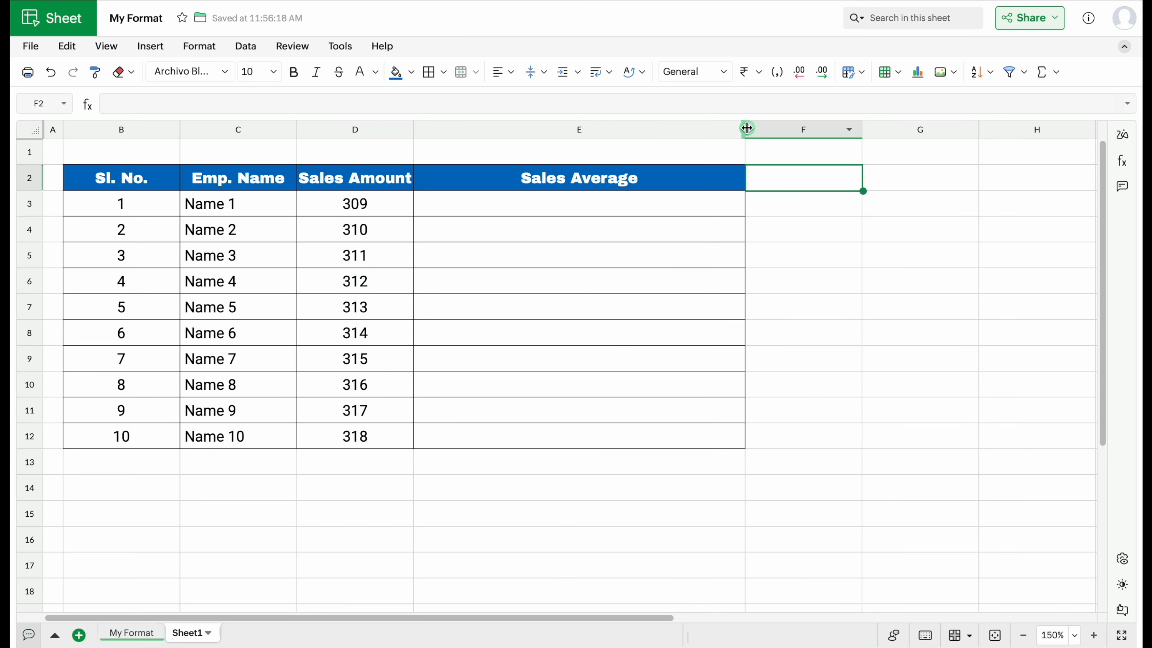
{"action": "left_click", "coordinate": [485, 210]}
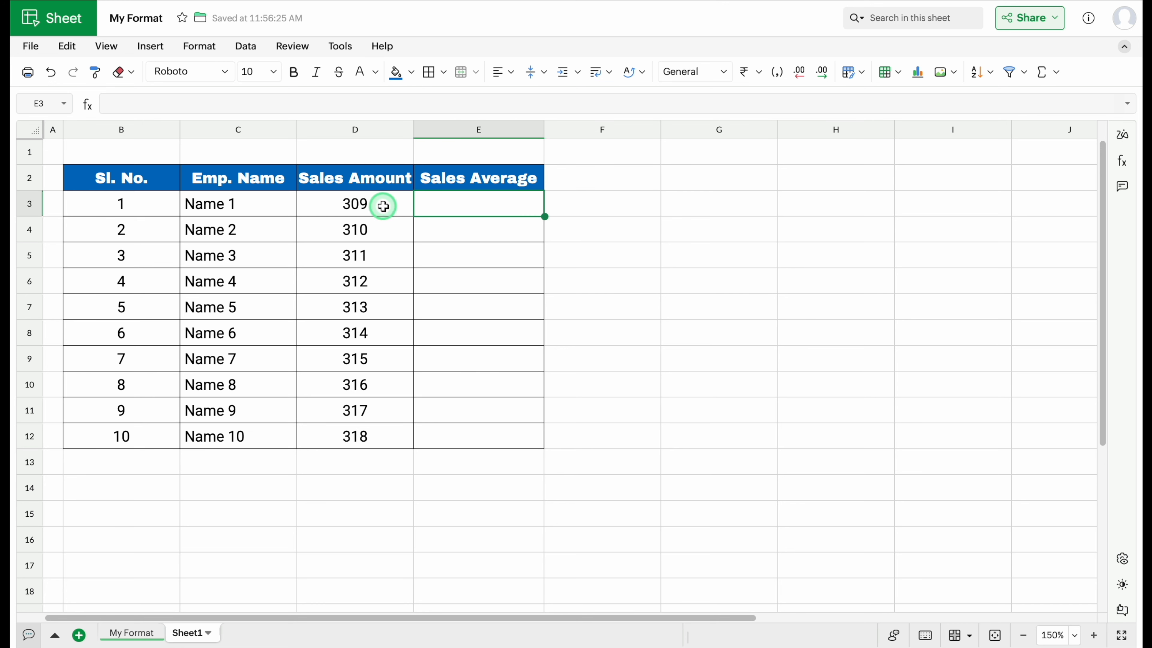
Step: Copy the sales amounts from D3:D12 into the Sales Average column, starting at E3
{"action": "left_click_drag", "start_coordinate": [383, 207], "coordinate": [376, 434]}
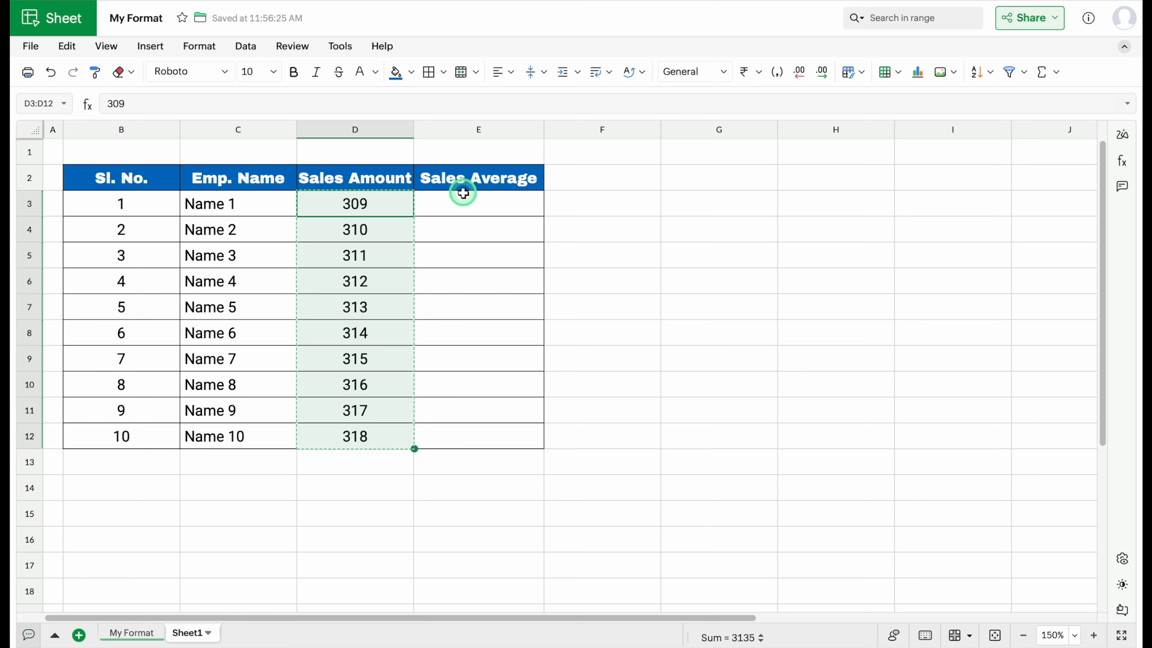
{"action": "left_click", "coordinate": [472, 205]}
{"action": "key", "text": "ctrl+v"}
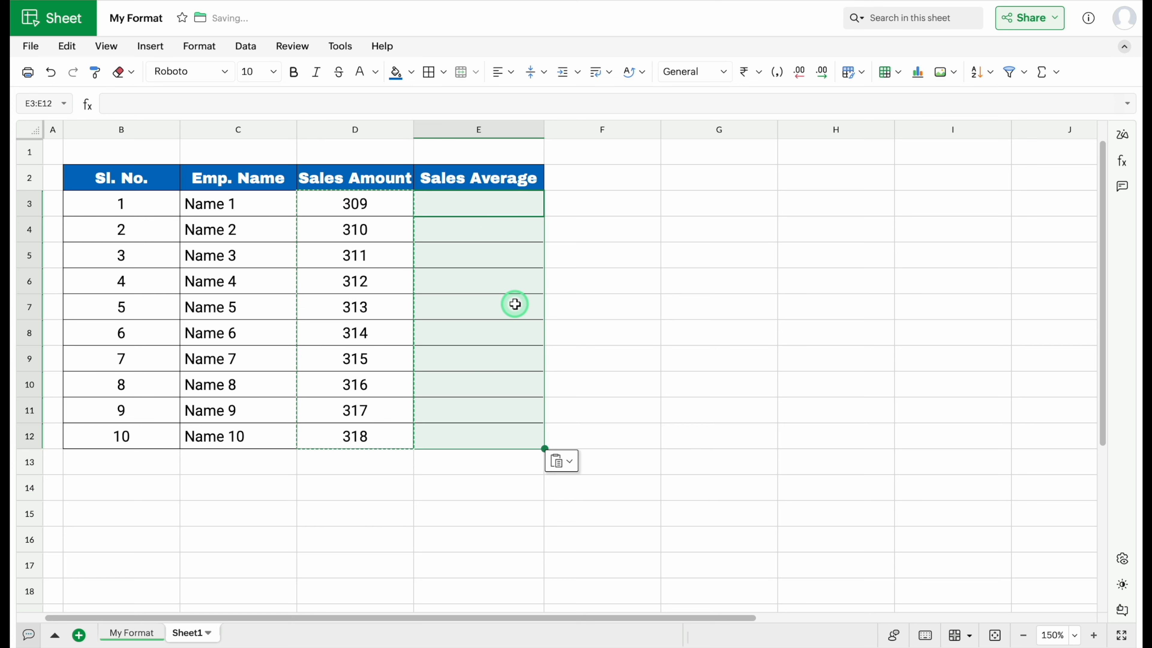
Step: Enter a SUM formula in D13 that covers the sales amounts in D3:D12
{"action": "left_click", "coordinate": [352, 466]}
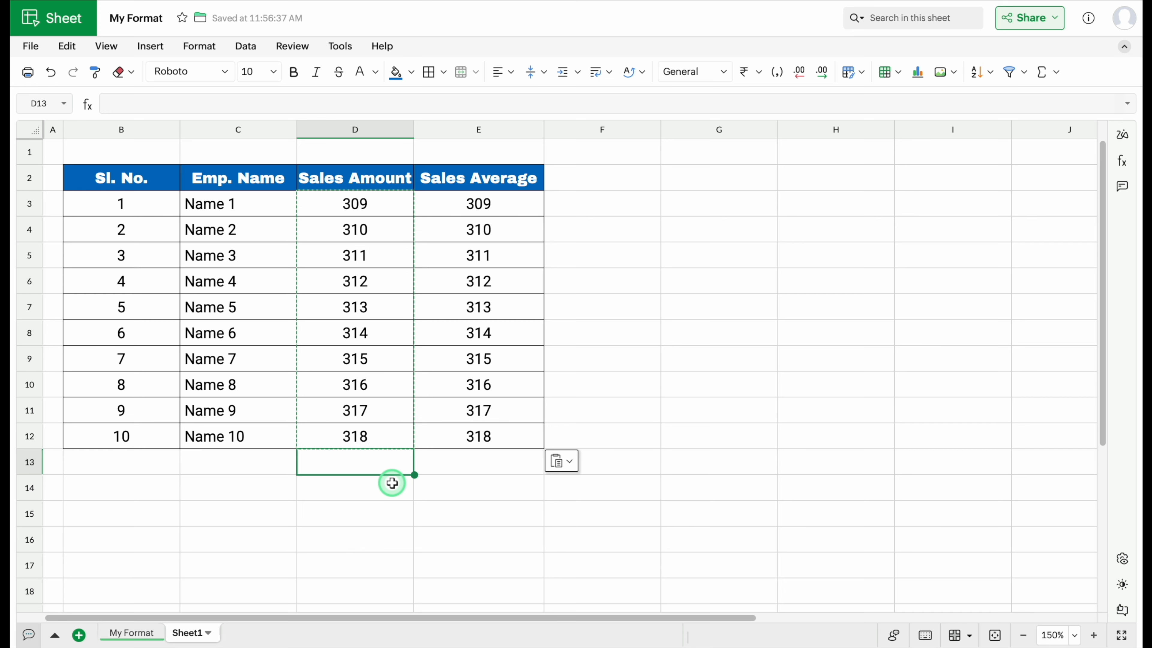
{"action": "type", "text": "=SUM"}
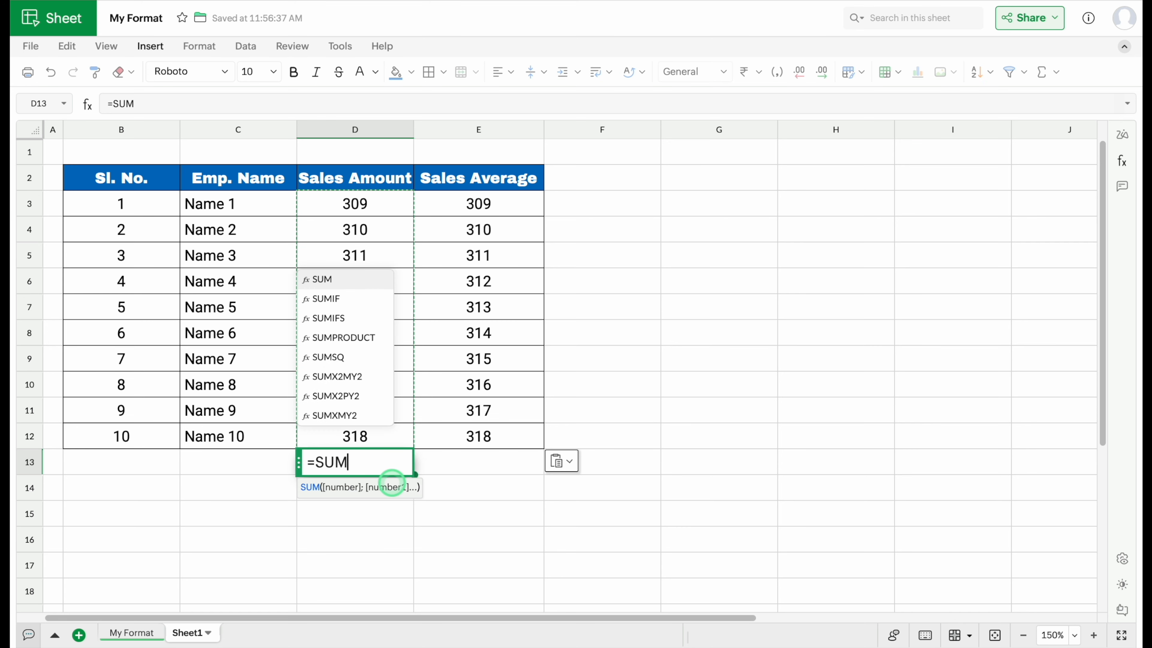
{"action": "left_click", "coordinate": [352, 283]}
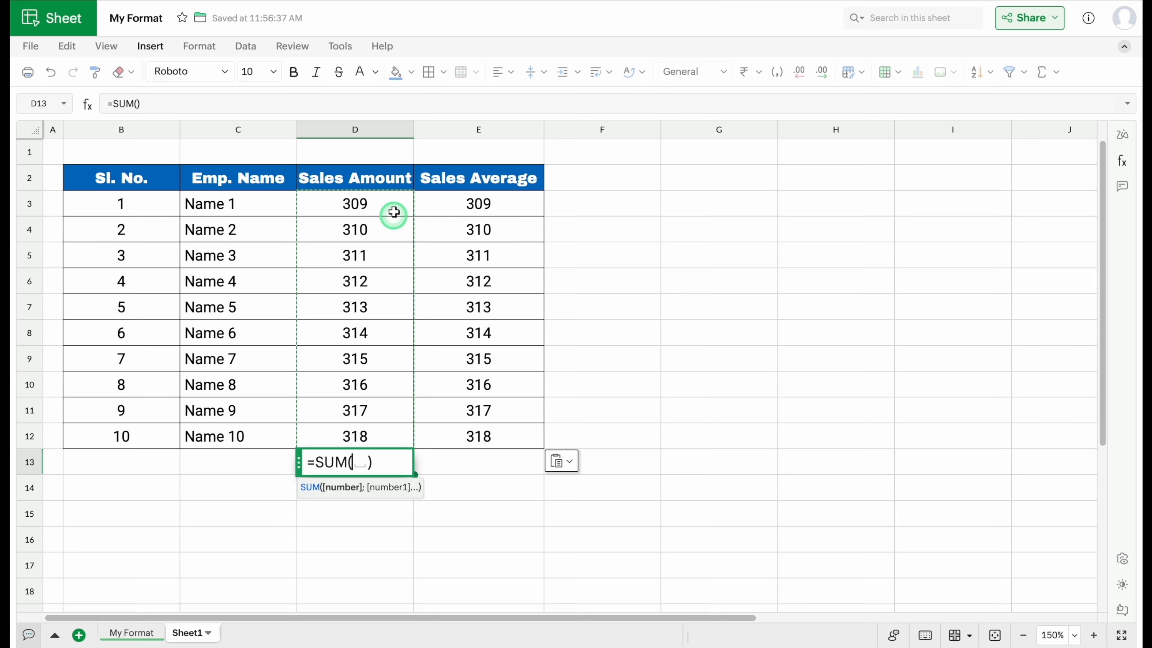
{"action": "left_click_drag", "start_coordinate": [385, 200], "coordinate": [385, 432]}
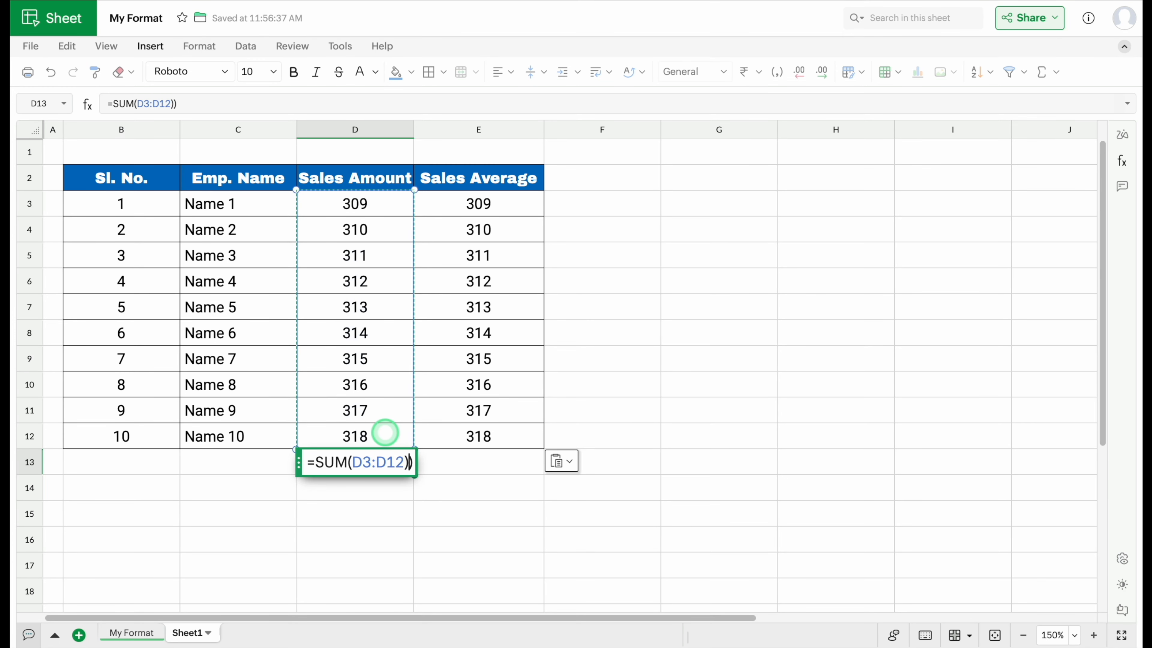
{"action": "key", "text": "Return"}
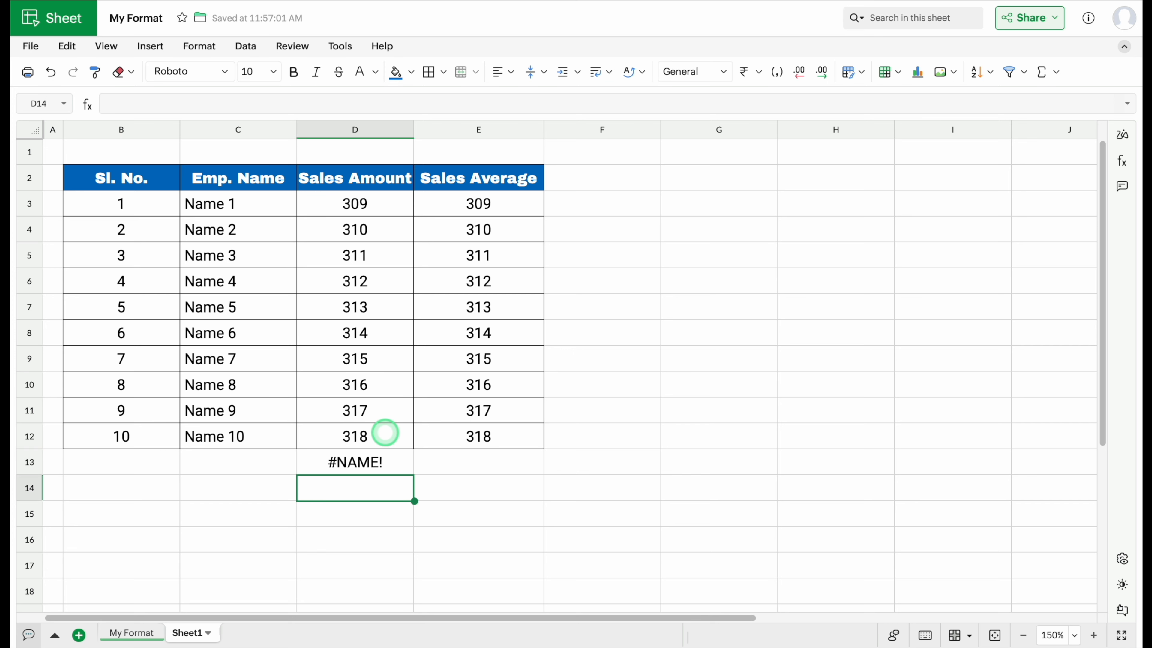
Step: Correct the formula in D13 to =SUM(D3:D12) by removing the extra closing parenthesis, and center the total horizontally
{"action": "left_click", "coordinate": [393, 465]}
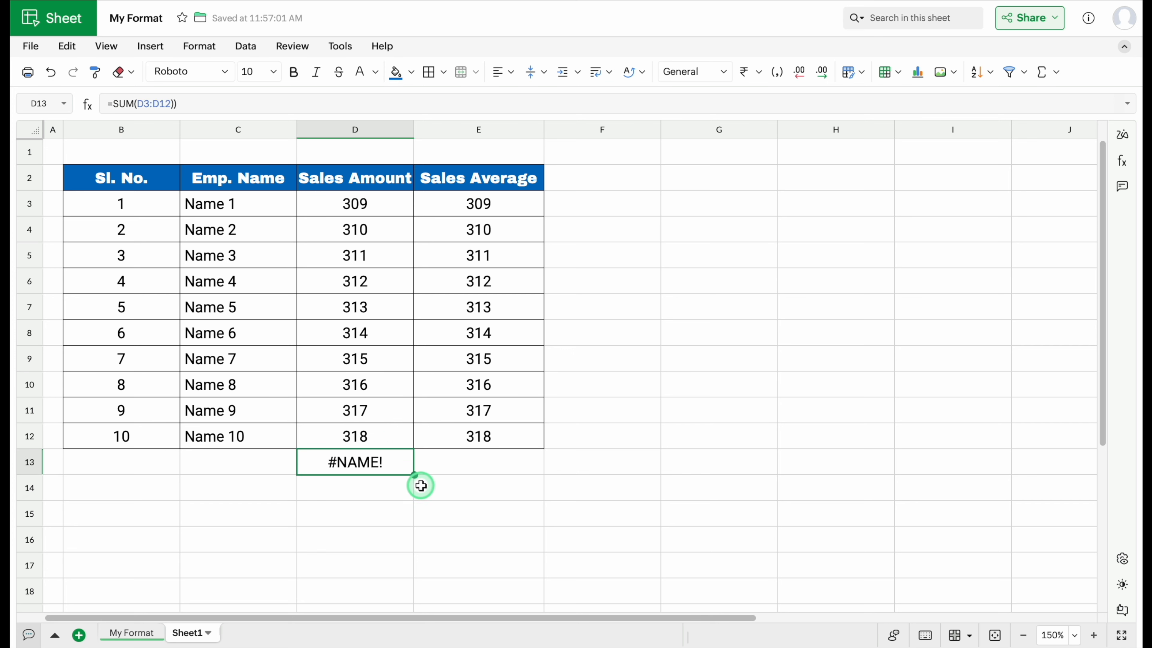
{"action": "double_click", "coordinate": [394, 462]}
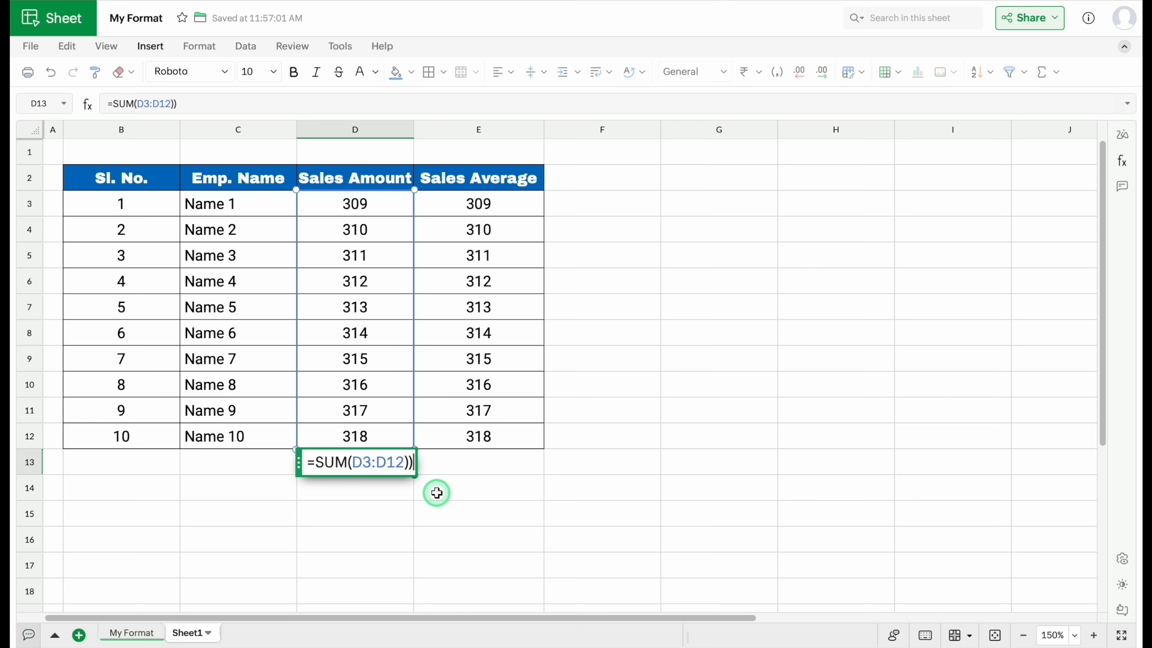
{"action": "key", "text": "BackSpace"}
{"action": "key", "text": "Return"}
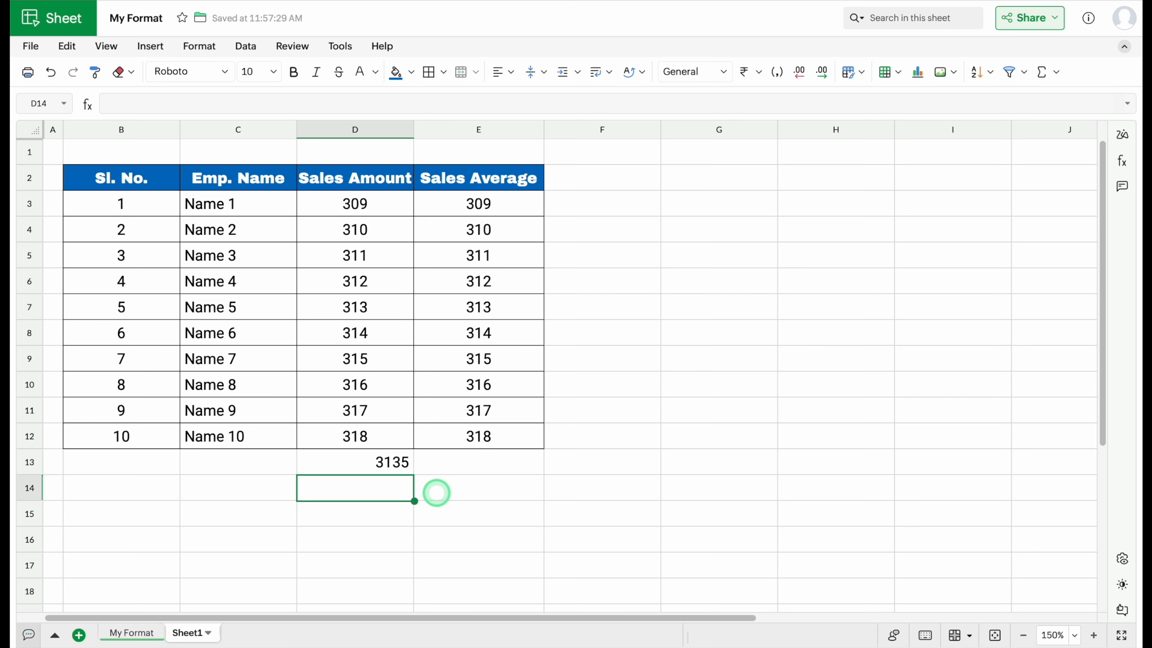
{"action": "left_click", "coordinate": [378, 462]}
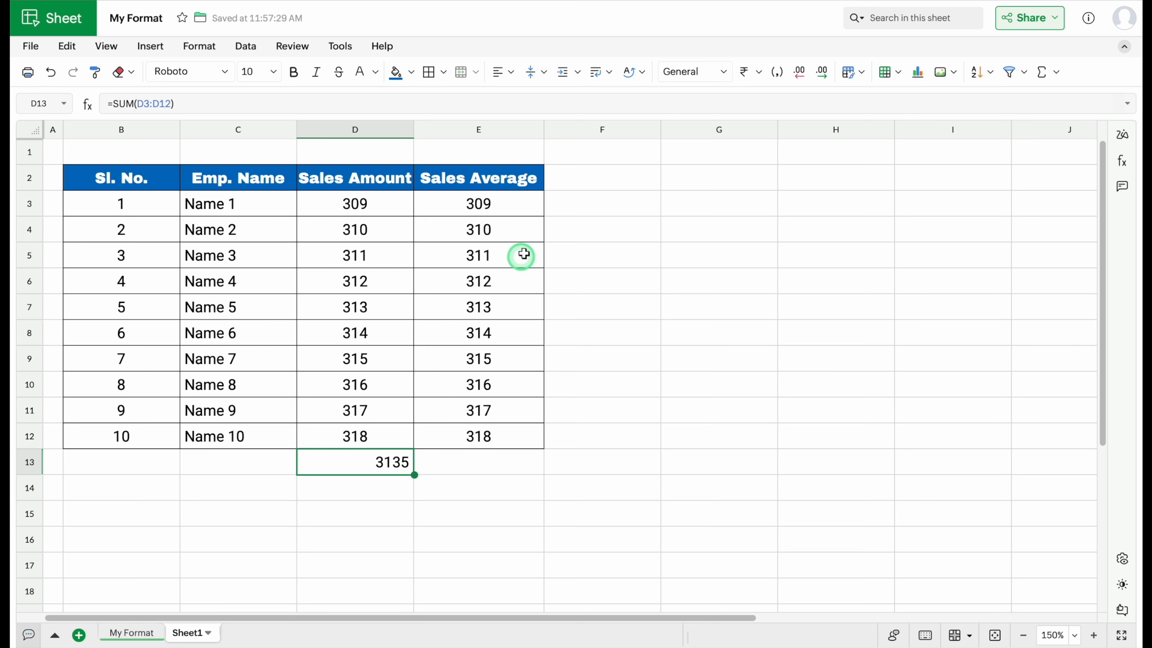
{"action": "left_click", "coordinate": [505, 72]}
{"action": "left_click", "coordinate": [534, 134]}
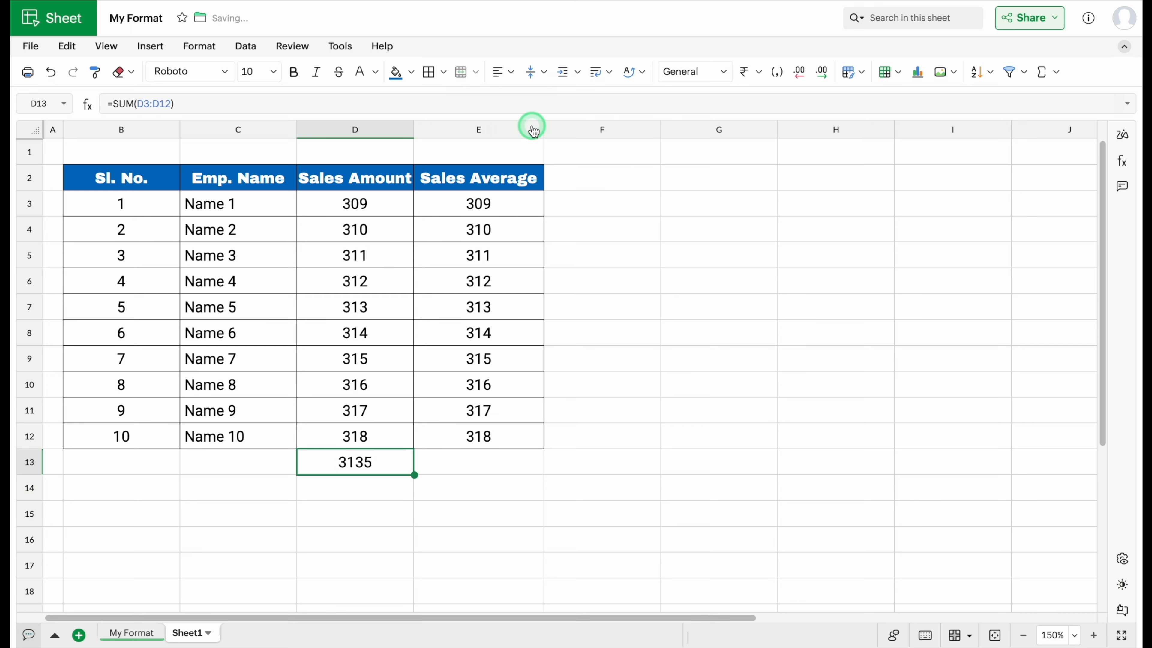
Step: Format the sales amounts and their total in D3:D13 as Indian Rupee currency
{"action": "left_click_drag", "start_coordinate": [377, 200], "coordinate": [380, 456]}
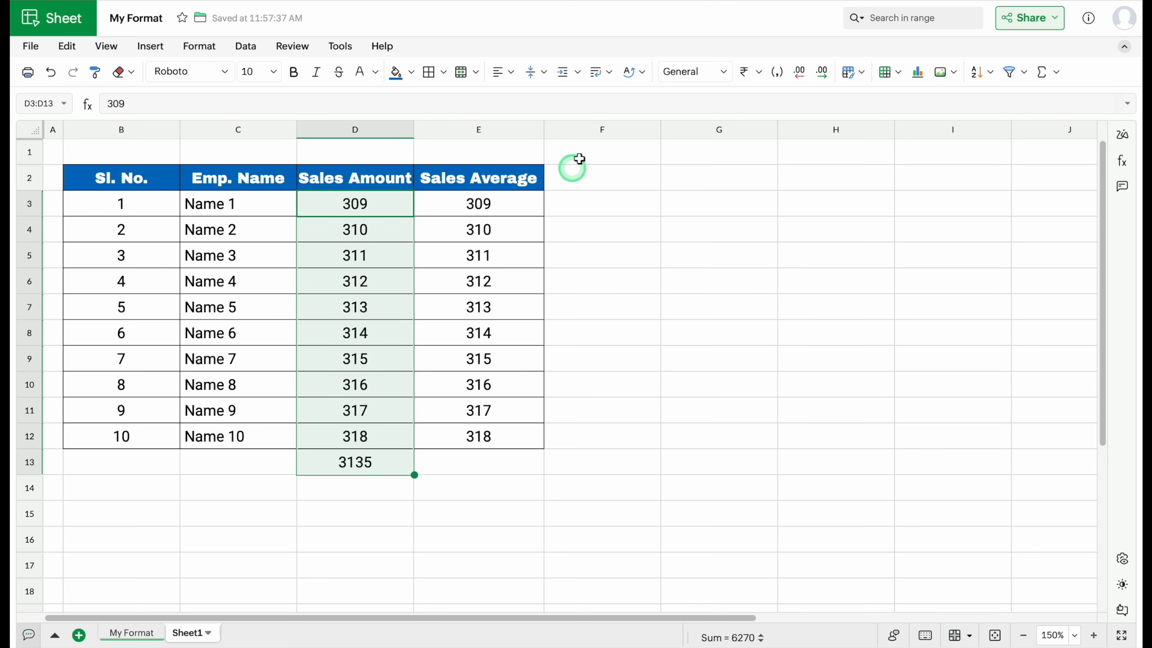
{"action": "left_click", "coordinate": [725, 73]}
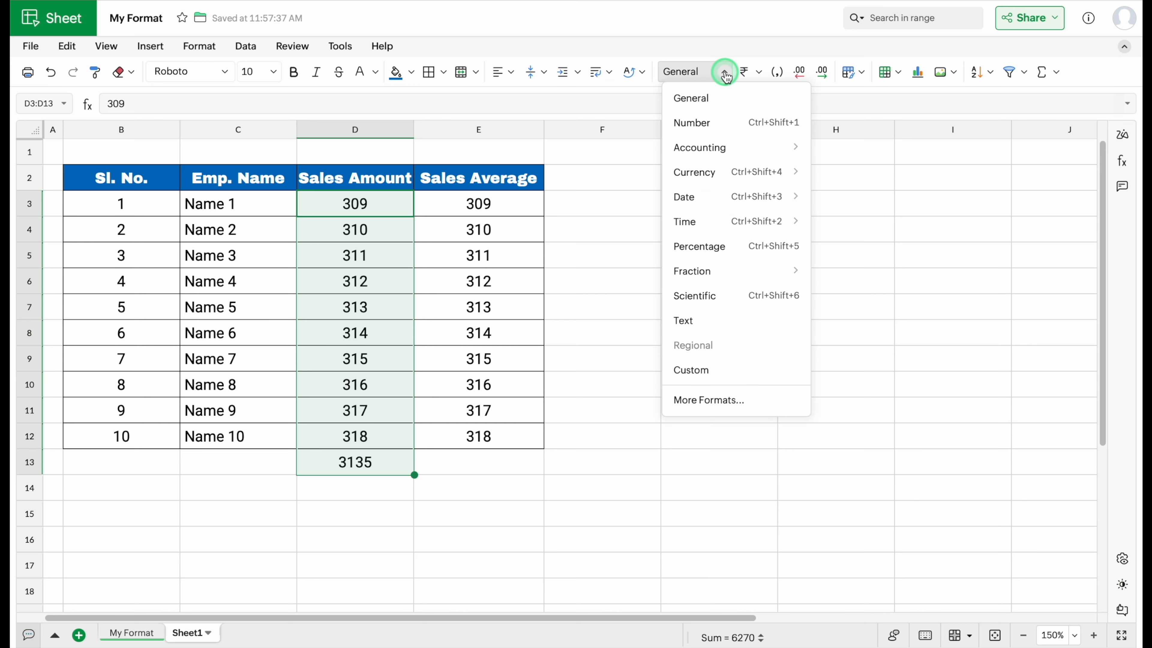
{"action": "mouse_move", "coordinate": [697, 172]}
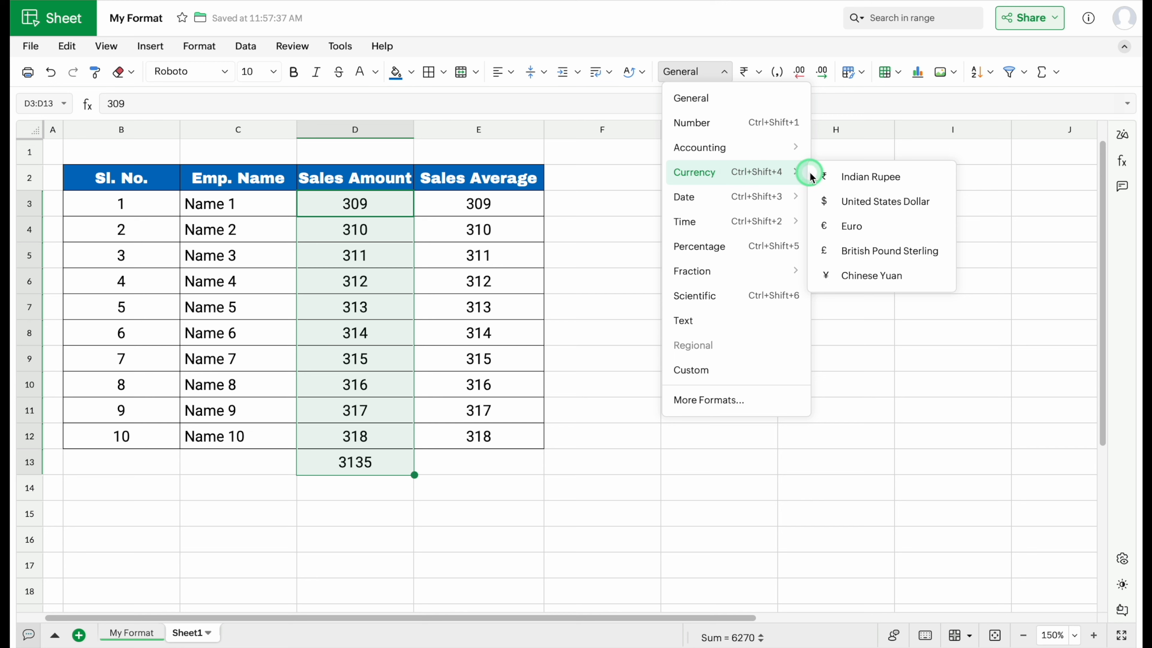
{"action": "left_click", "coordinate": [876, 178]}
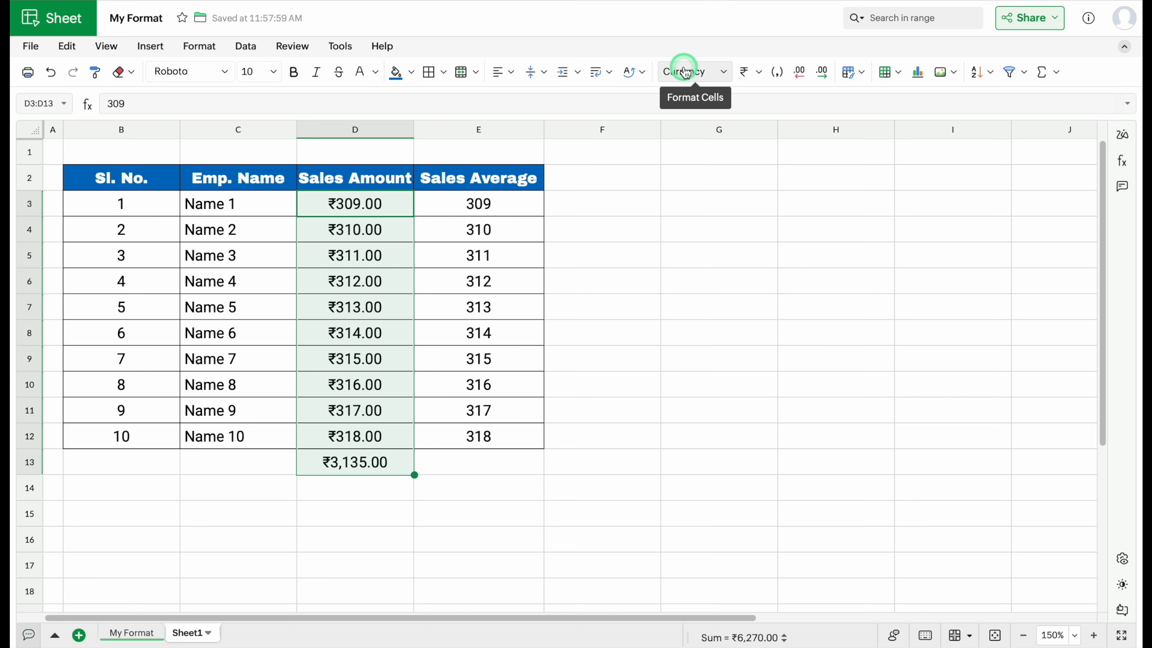
Step: Try one extra decimal place on D3:D13, and reduce the amounts to whole rupees without decimals
{"action": "left_click", "coordinate": [822, 76]}
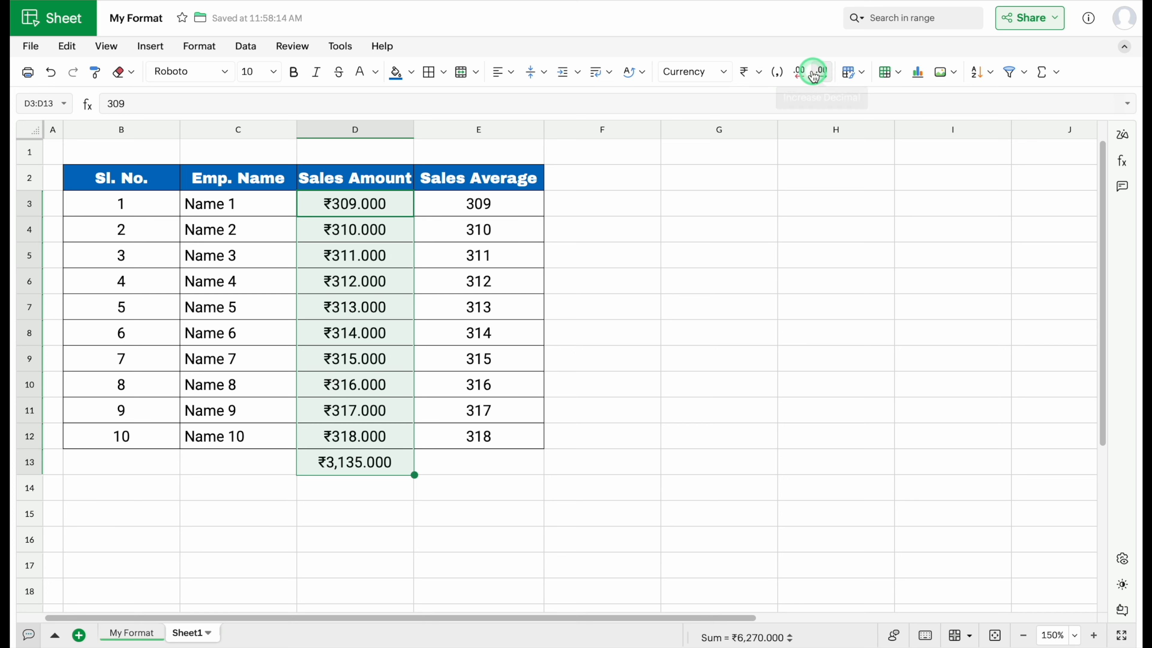
{"action": "left_click", "coordinate": [800, 73]}
{"action": "left_click", "coordinate": [800, 73]}
{"action": "left_click", "coordinate": [800, 73]}
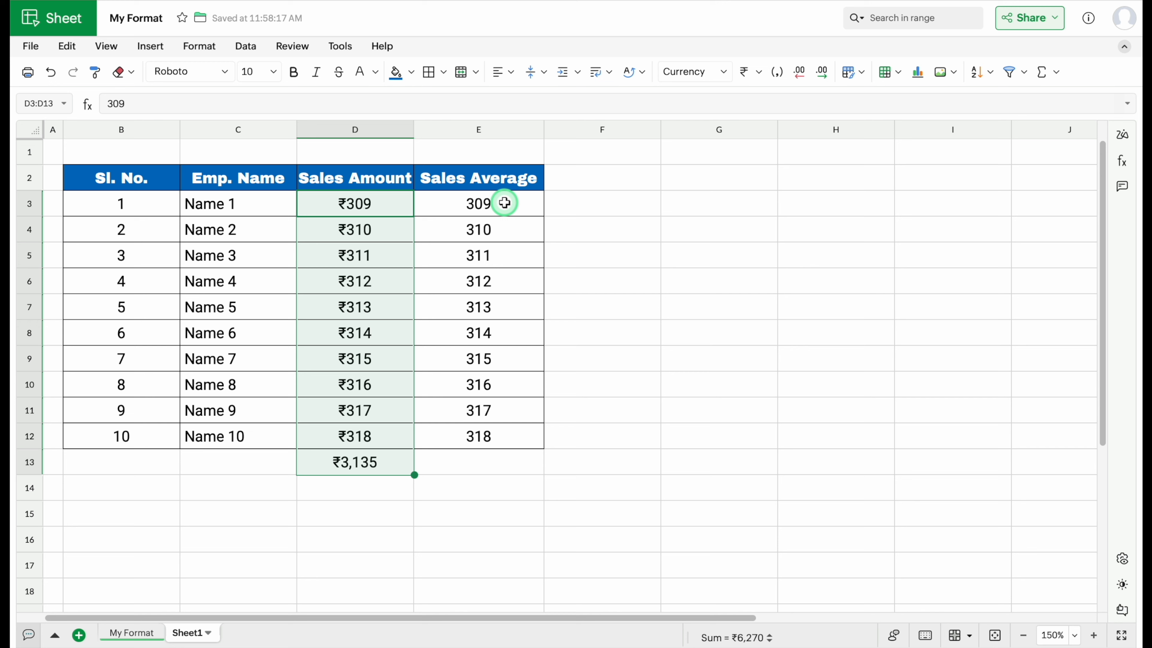
Step: Start an AVERAGE formula in E13 and open the reference description of the AVERAGE function
{"action": "left_click", "coordinate": [474, 456]}
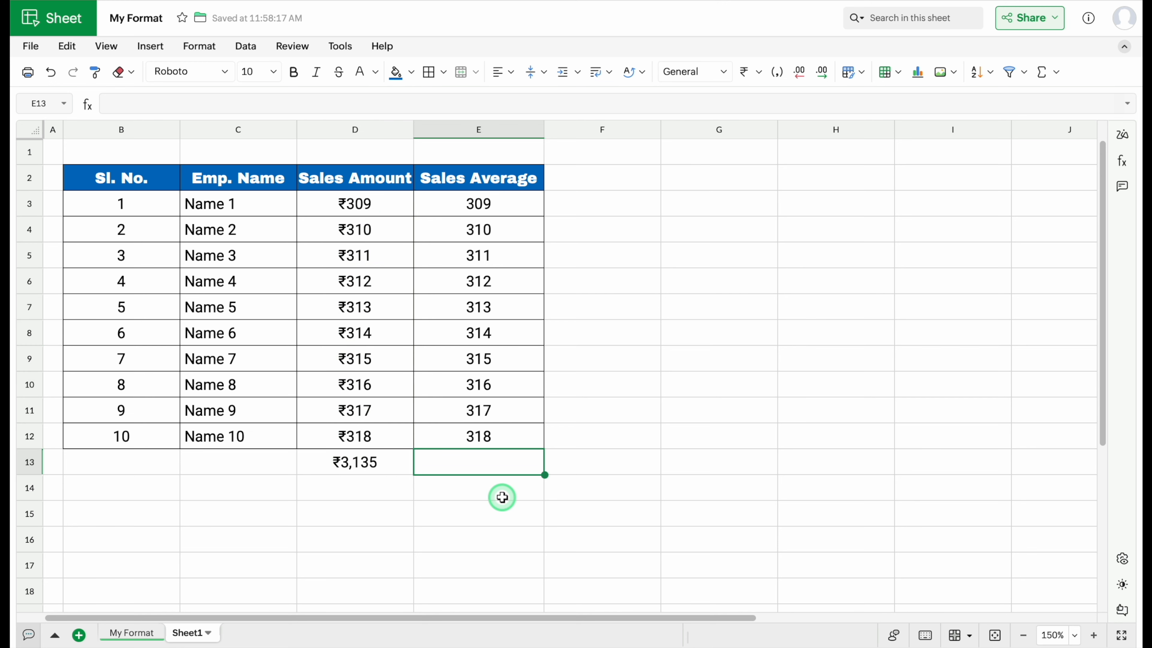
{"action": "type", "text": "=AV"}
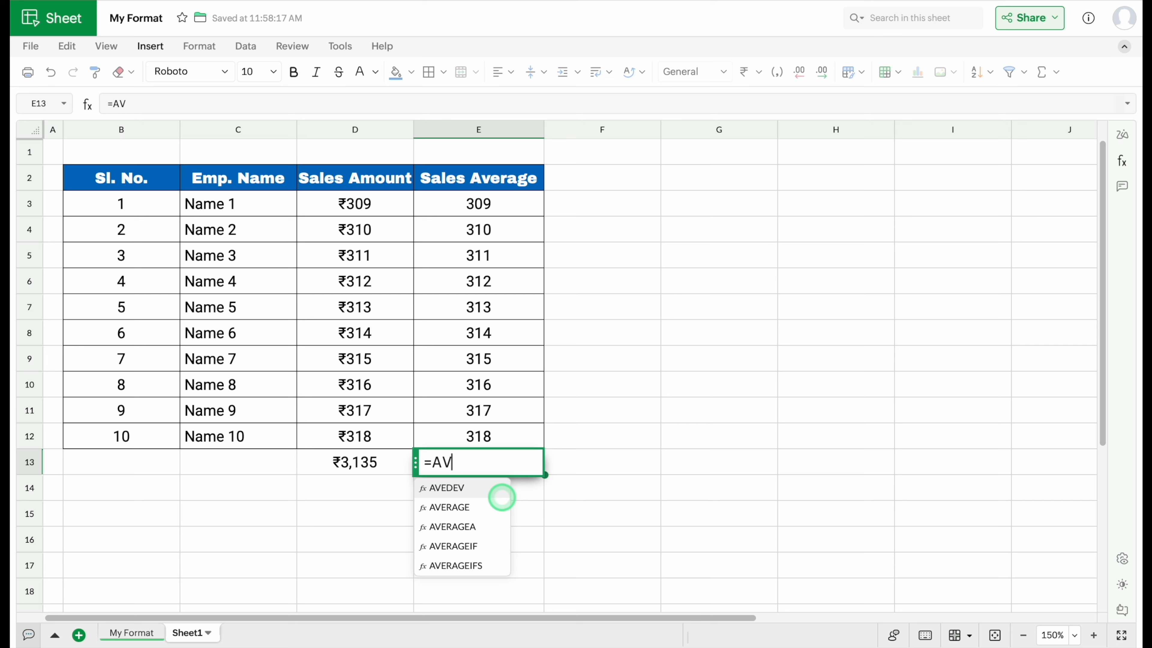
{"action": "left_click", "coordinate": [483, 507]}
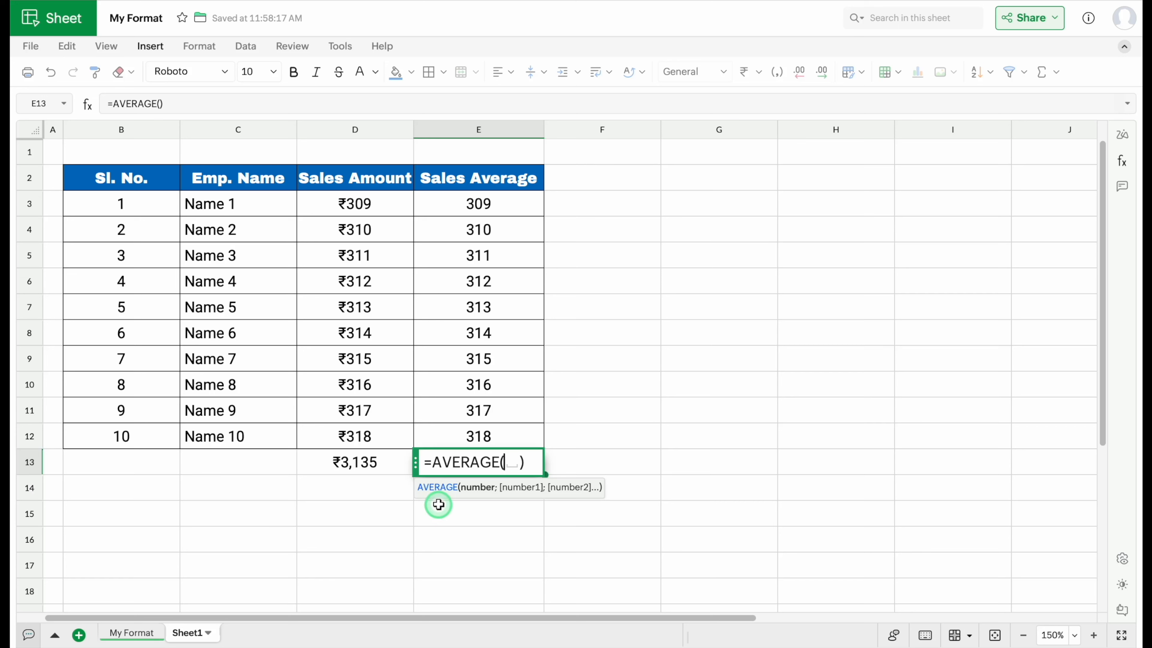
{"action": "left_click", "coordinate": [447, 491]}
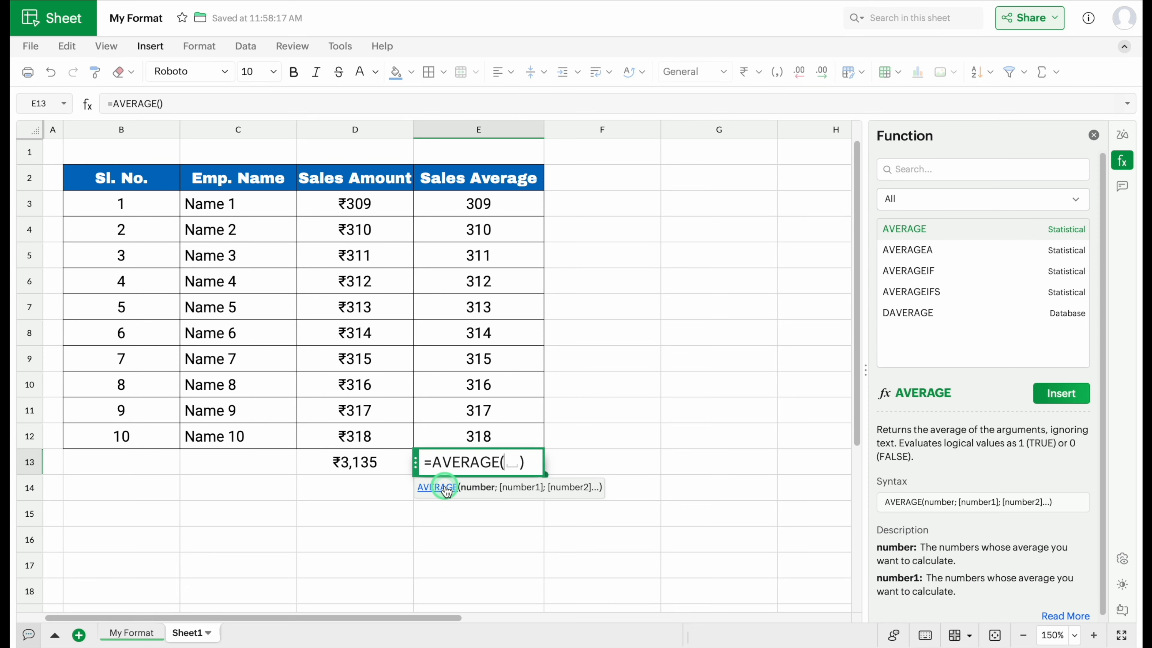
{"action": "mouse_move", "coordinate": [932, 231]}
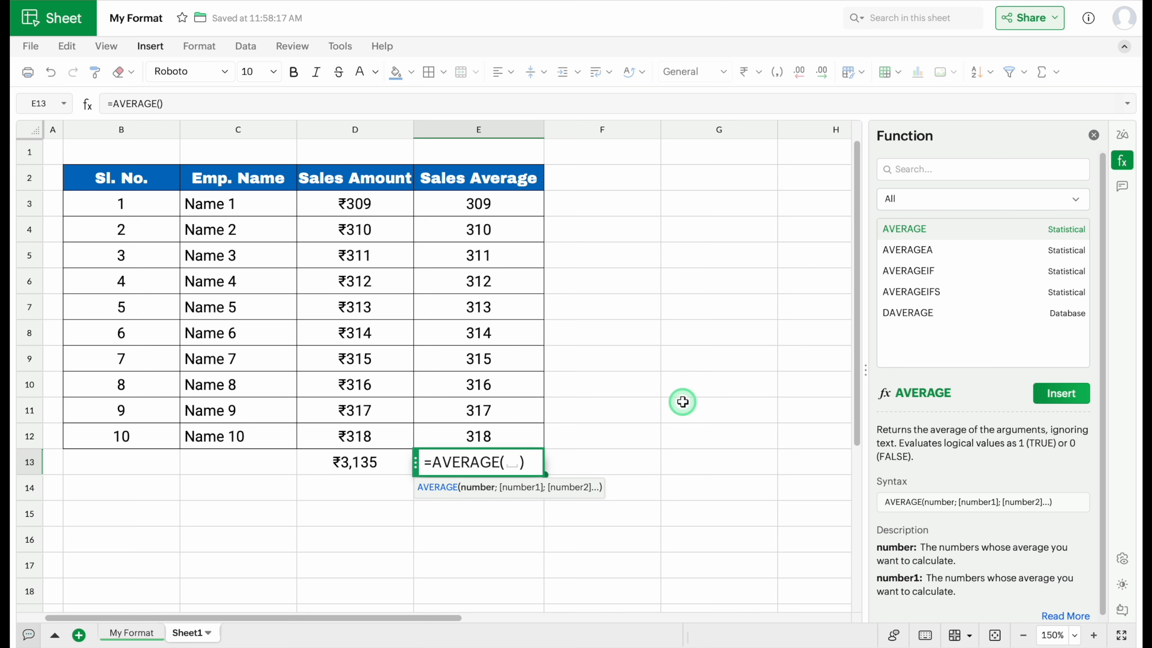
Step: Clear the started formula in E13 and insert AVERAGE from the function list instead, making it =AVERAGE(E3:E12)
{"action": "left_click_drag", "start_coordinate": [528, 461], "coordinate": [417, 462]}
{"action": "key", "text": "BackSpace"}
{"action": "left_click", "coordinate": [916, 230]}
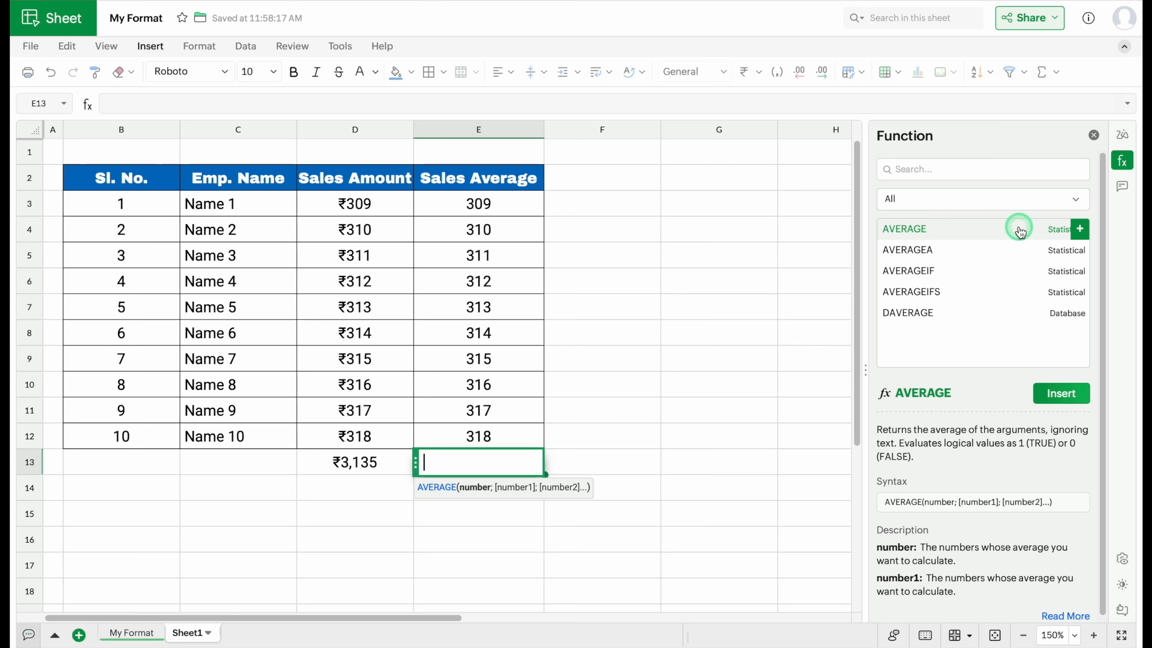
{"action": "left_click", "coordinate": [1079, 229]}
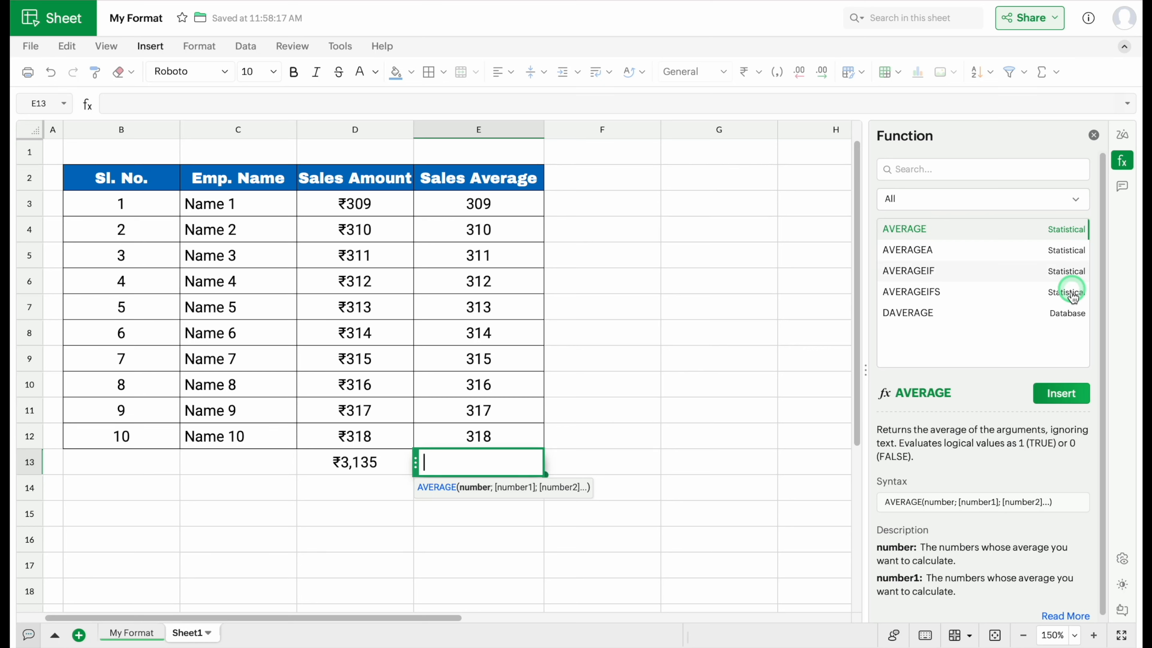
{"action": "left_click", "coordinate": [1071, 394]}
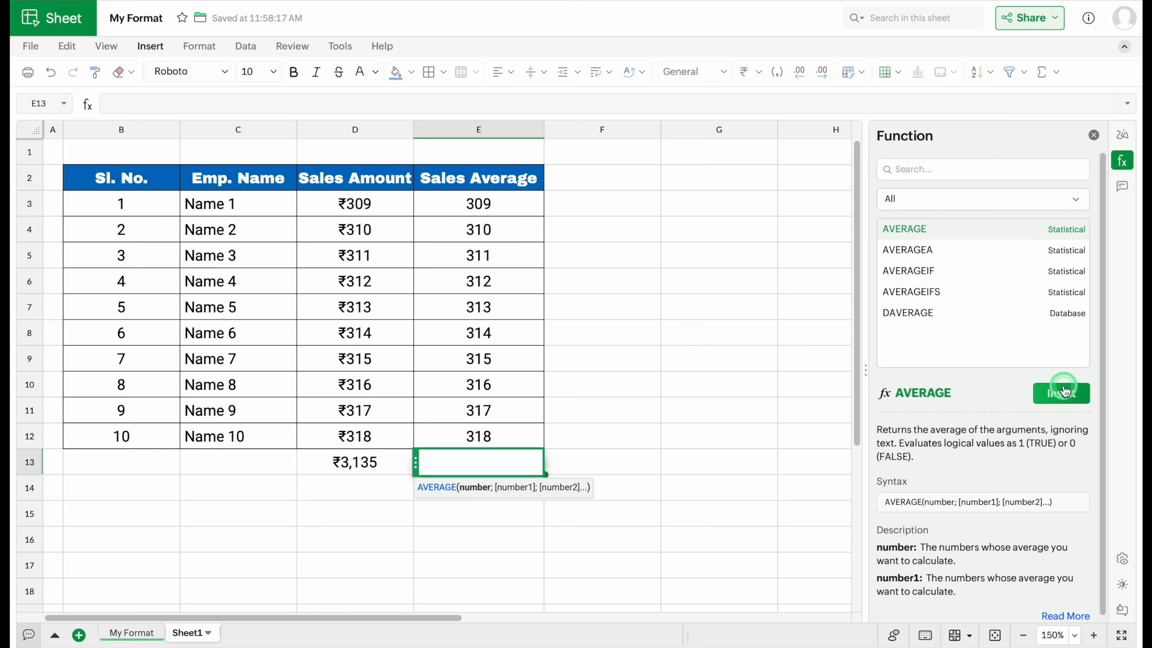
{"action": "left_click", "coordinate": [1080, 230]}
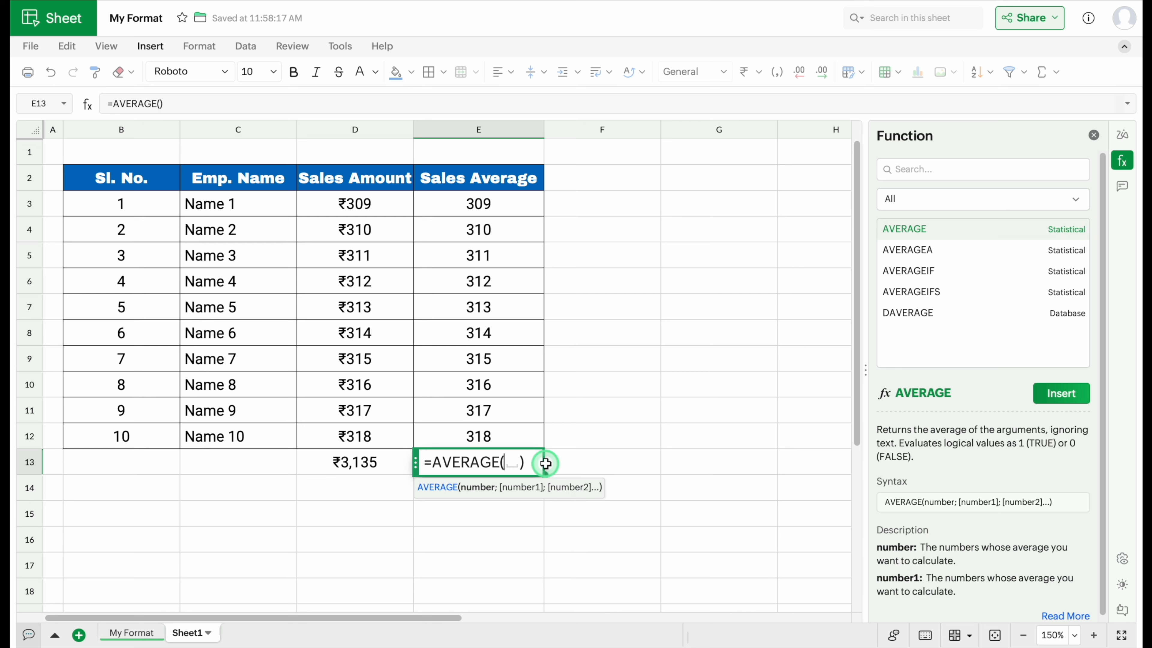
{"action": "left_click_drag", "start_coordinate": [507, 208], "coordinate": [505, 427]}
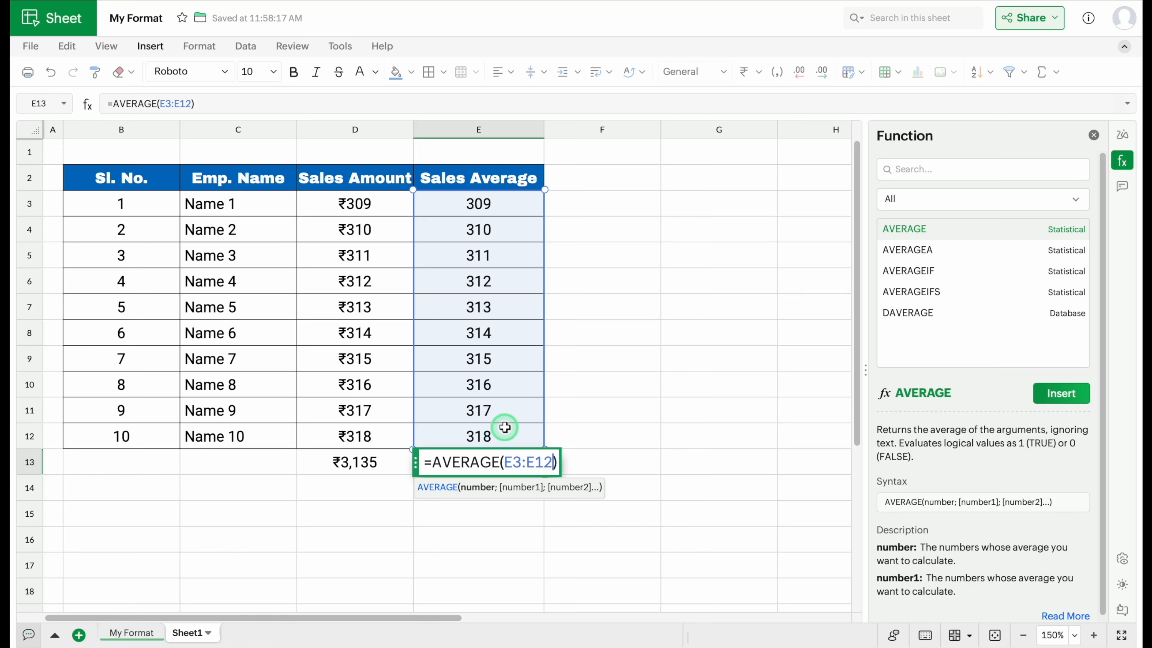
{"action": "key", "text": "Return"}
Step: Center the average in E13 horizontally
{"action": "left_click", "coordinate": [504, 463]}
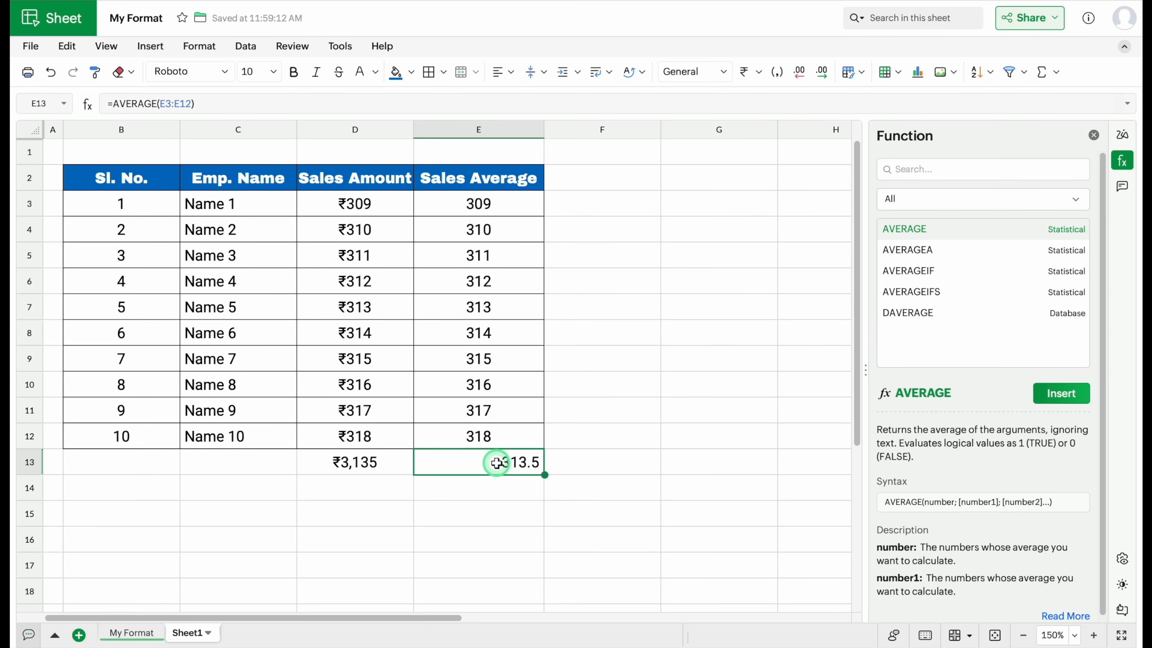
{"action": "left_click", "coordinate": [508, 72]}
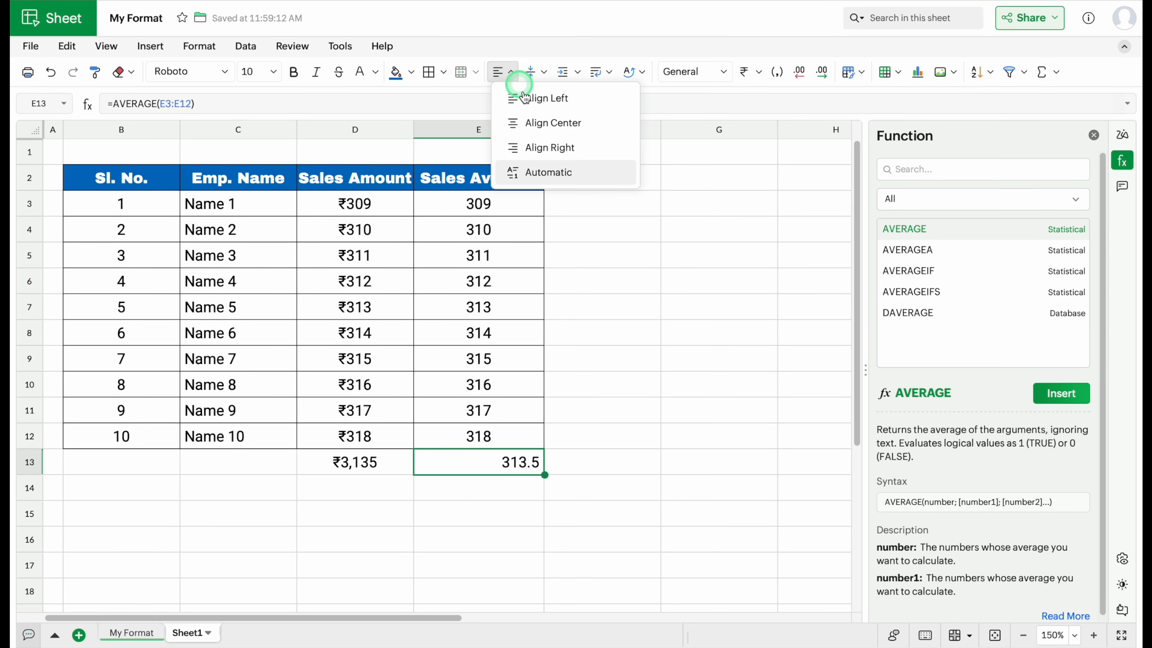
{"action": "left_click", "coordinate": [540, 129]}
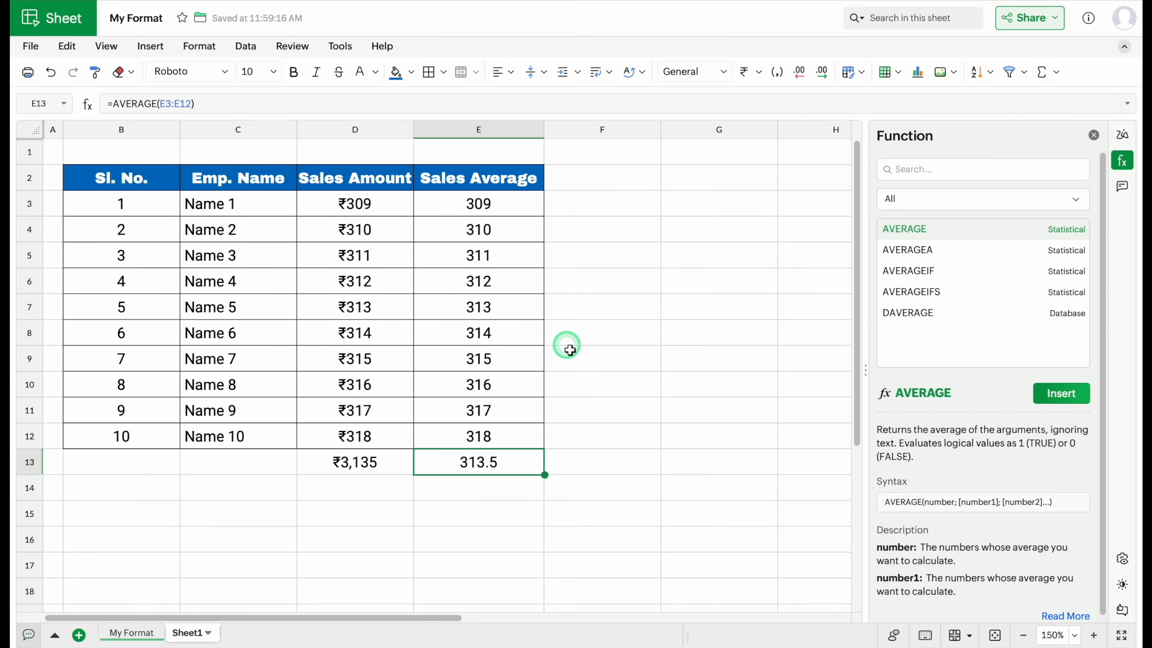
Step: Close the function list and add borders to all cells of the totals row B13:E13
{"action": "left_click", "coordinate": [1093, 134]}
{"action": "left_click_drag", "start_coordinate": [110, 462], "coordinate": [471, 463]}
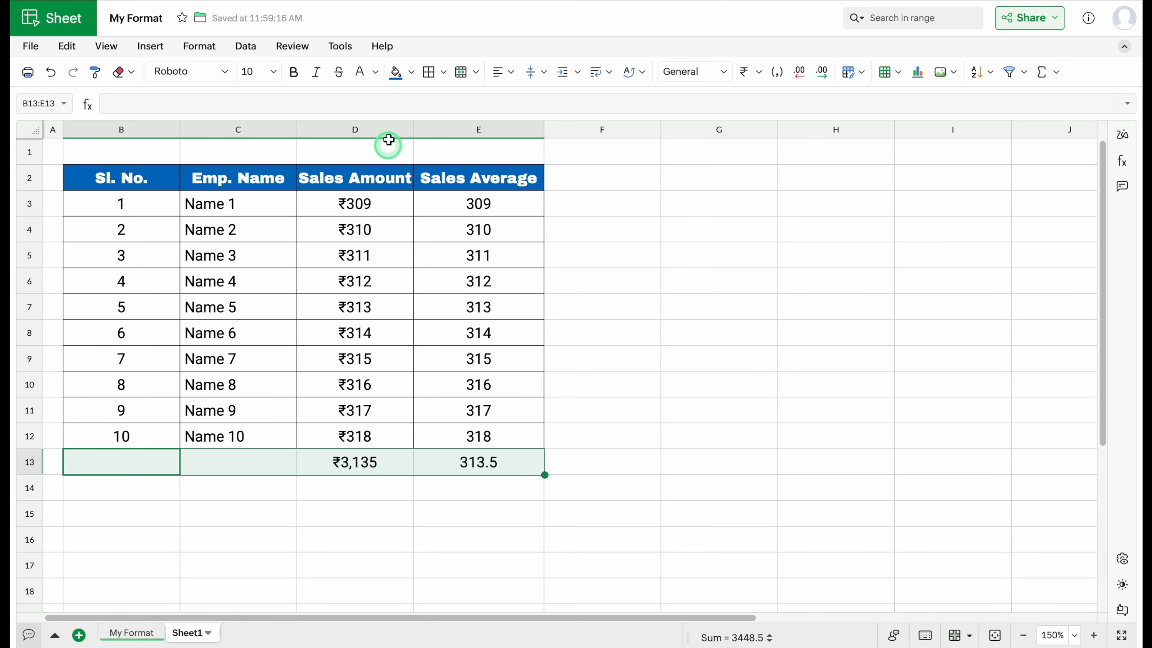
{"action": "left_click", "coordinate": [438, 75]}
Step: Merge B13:C13 into one cell and fill it with the header's blue
{"action": "left_click_drag", "start_coordinate": [121, 460], "coordinate": [213, 459]}
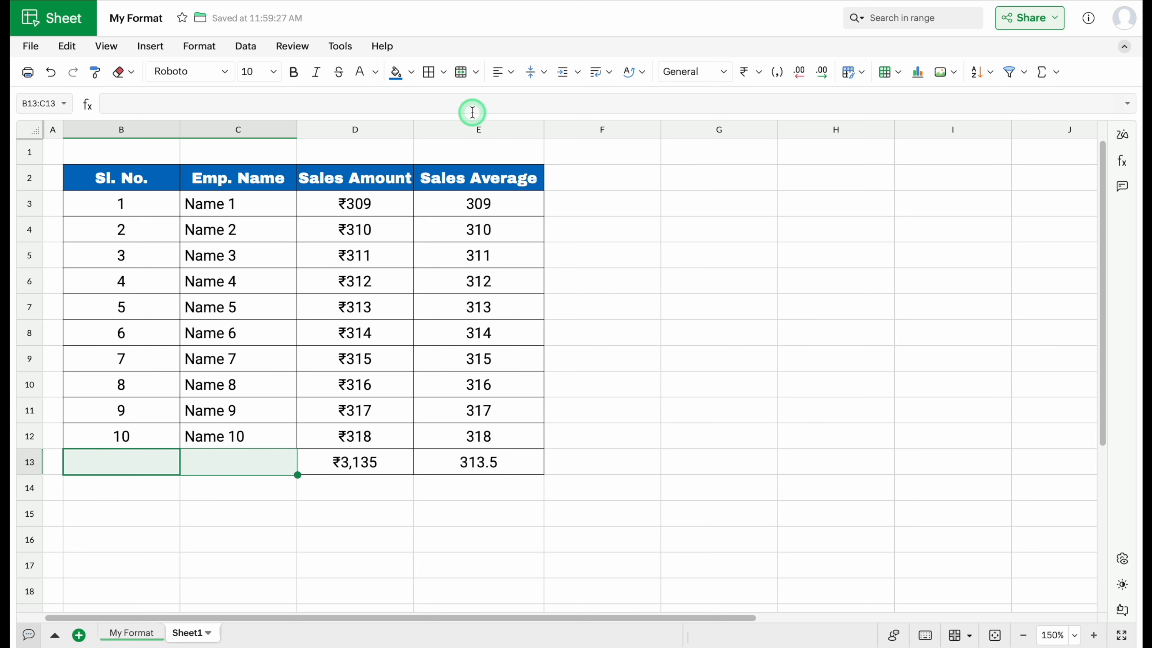
{"action": "left_click", "coordinate": [462, 73]}
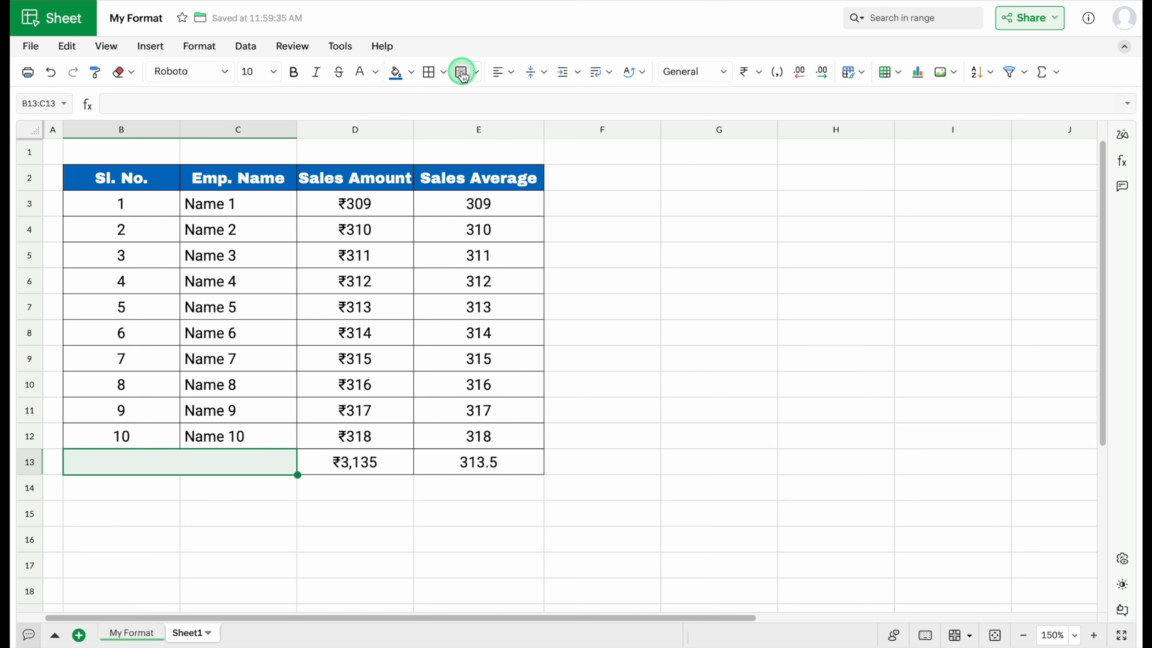
{"action": "left_click", "coordinate": [397, 82]}
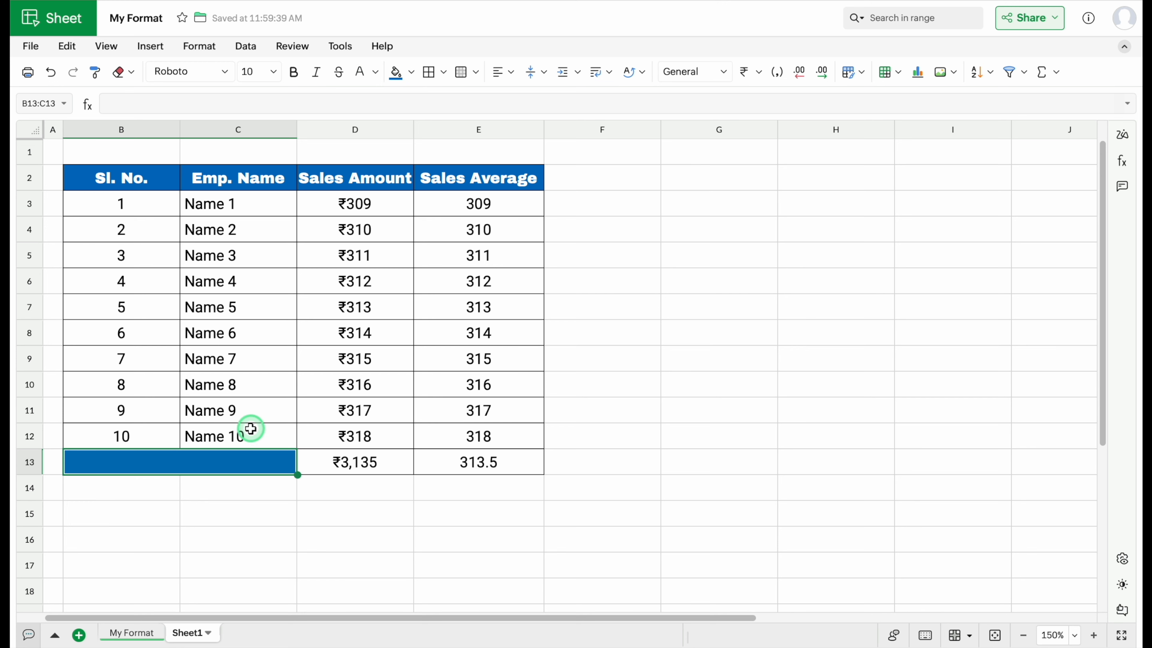
Step: Enter the label Total in the blue merged cell B13:C13
{"action": "left_click", "coordinate": [238, 454]}
{"action": "type", "text": "Total"}
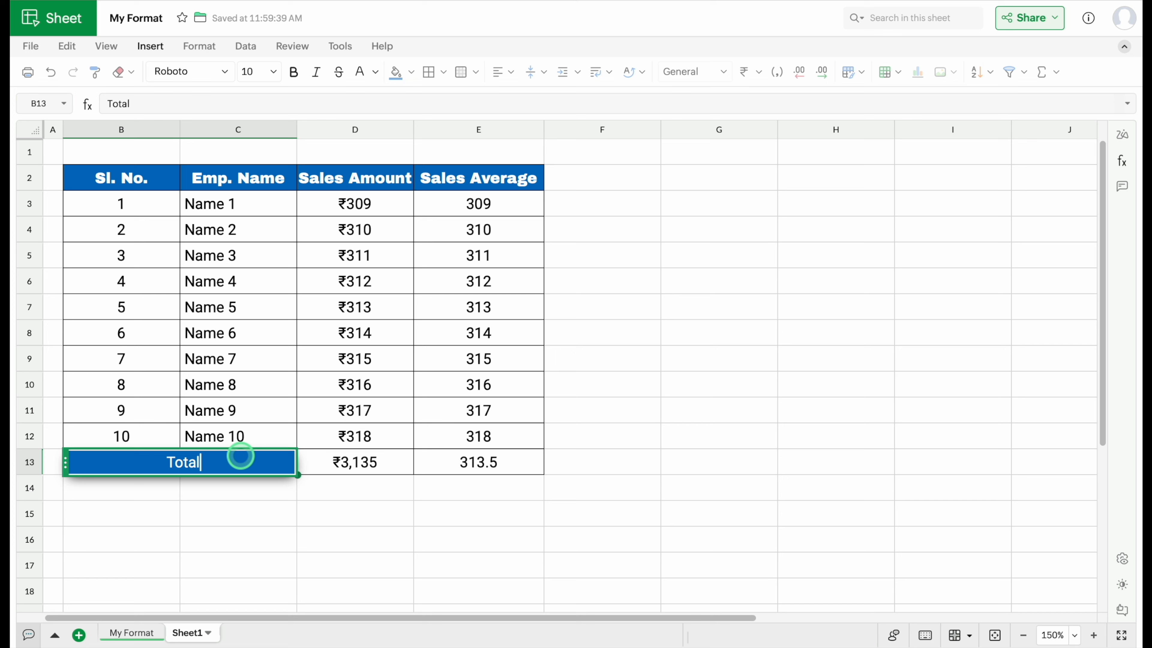
{"action": "key", "text": "Return"}
{"action": "left_click", "coordinate": [290, 520]}
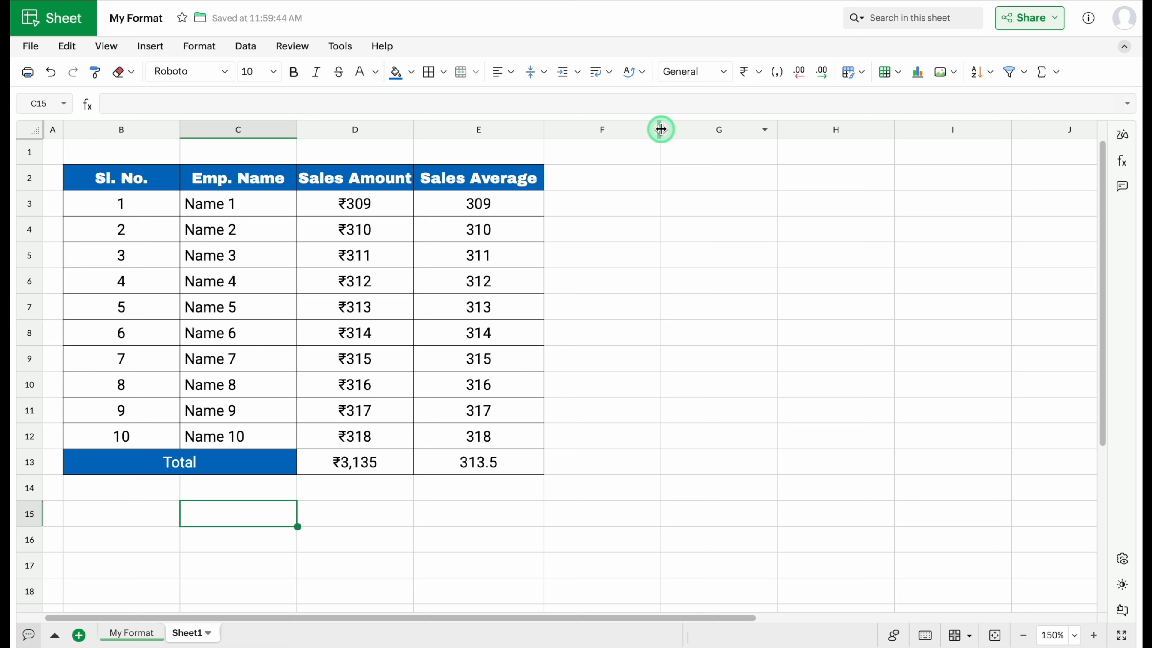
Step: Narrow column F to a thin spacer and copy the Emp. Name and Sales Amount headers from C2:D2 to G2:H2
{"action": "left_click_drag", "start_coordinate": [661, 130], "coordinate": [558, 140]}
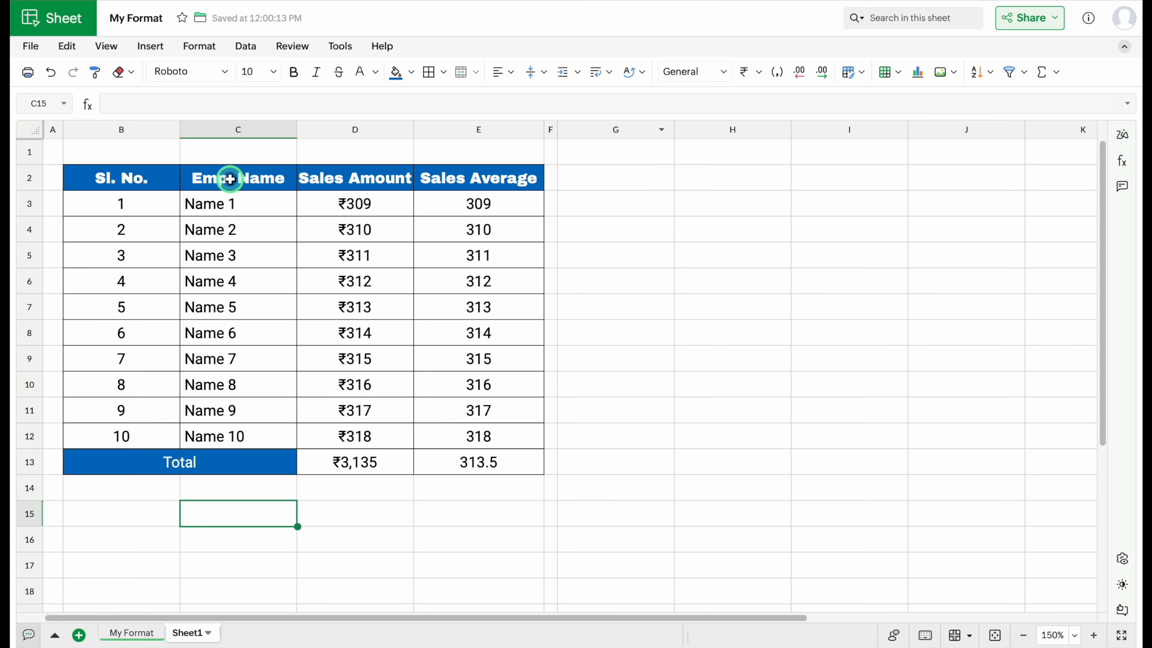
{"action": "left_click_drag", "start_coordinate": [226, 177], "coordinate": [316, 177]}
{"action": "key", "text": "ctrl+c"}
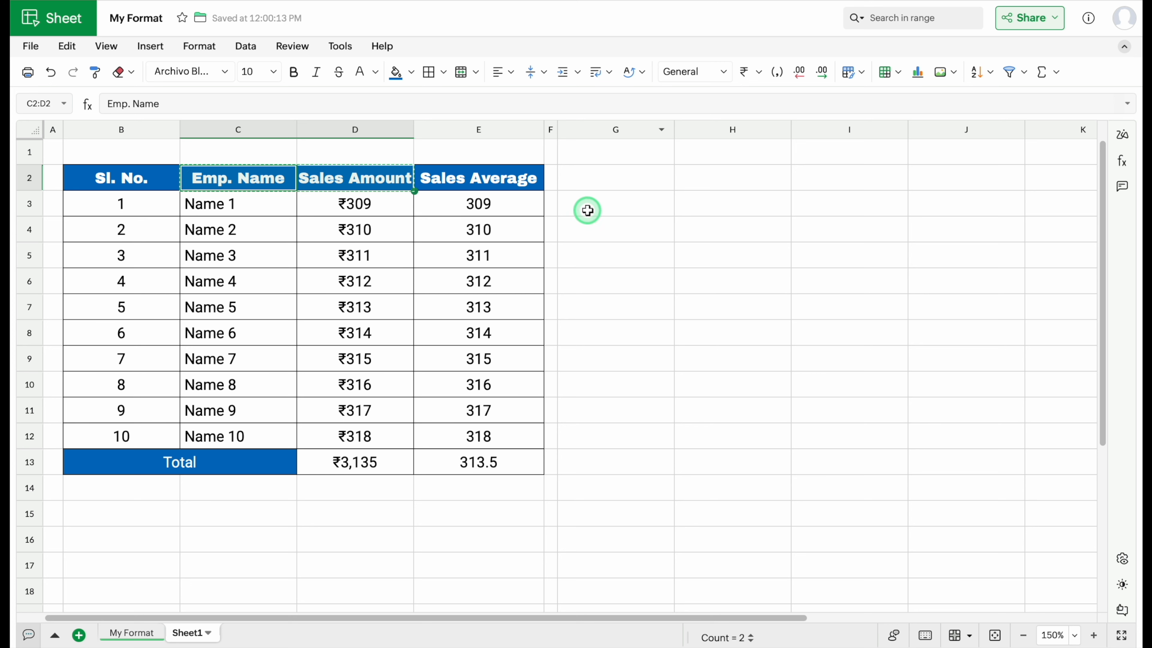
{"action": "left_click", "coordinate": [612, 180]}
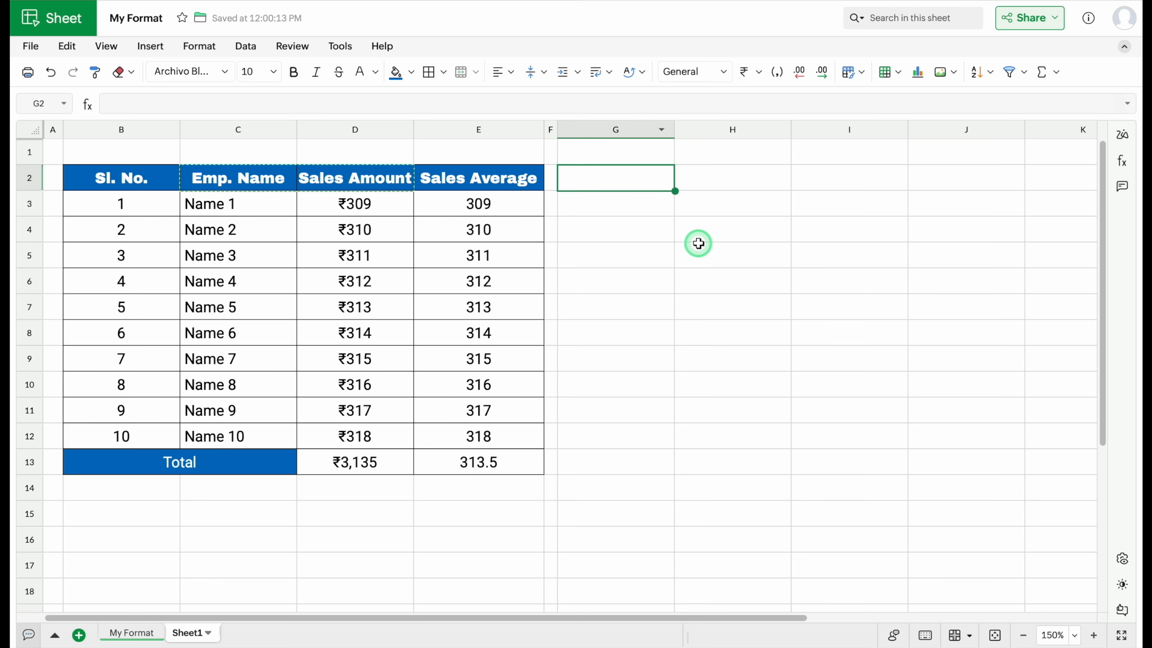
{"action": "key", "text": "ctrl+v"}
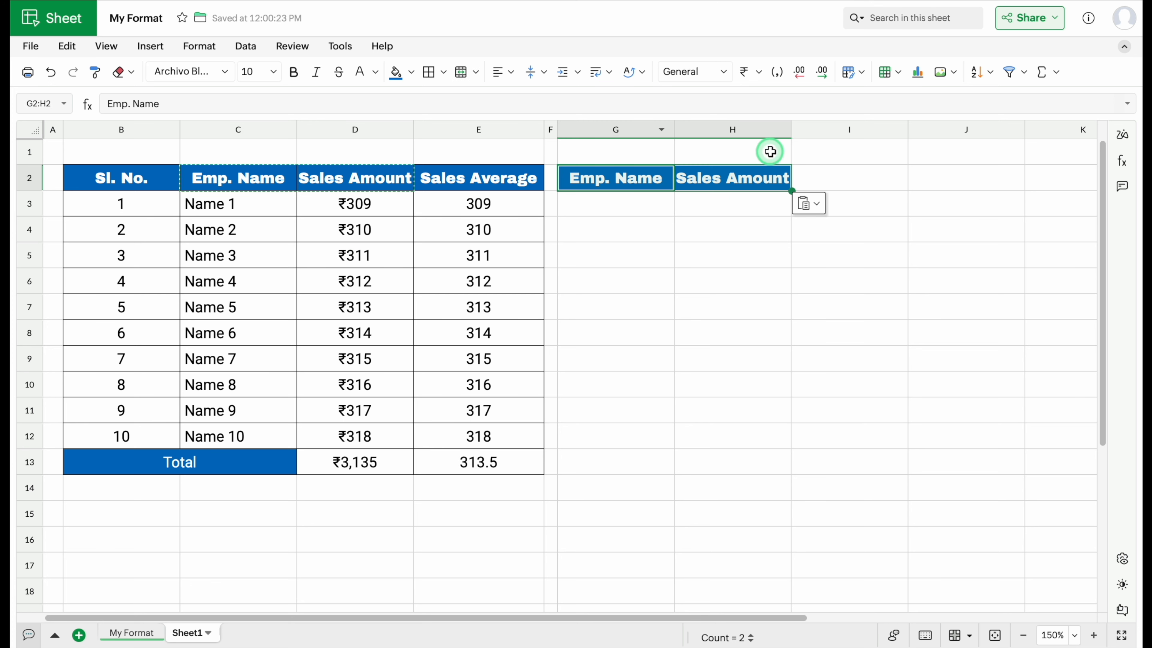
Step: Add borders to the two empty cells G3:H3 beneath the copied headers
{"action": "left_click", "coordinate": [619, 210]}
{"action": "left_click", "coordinate": [619, 180]}
{"action": "left_click_drag", "start_coordinate": [635, 202], "coordinate": [709, 197]}
{"action": "left_click", "coordinate": [429, 72]}
Step: Create a data validation for G3 with the Cell range criteria, using the employee names in $C$3:$C$12 as its list
{"action": "left_click", "coordinate": [615, 208]}
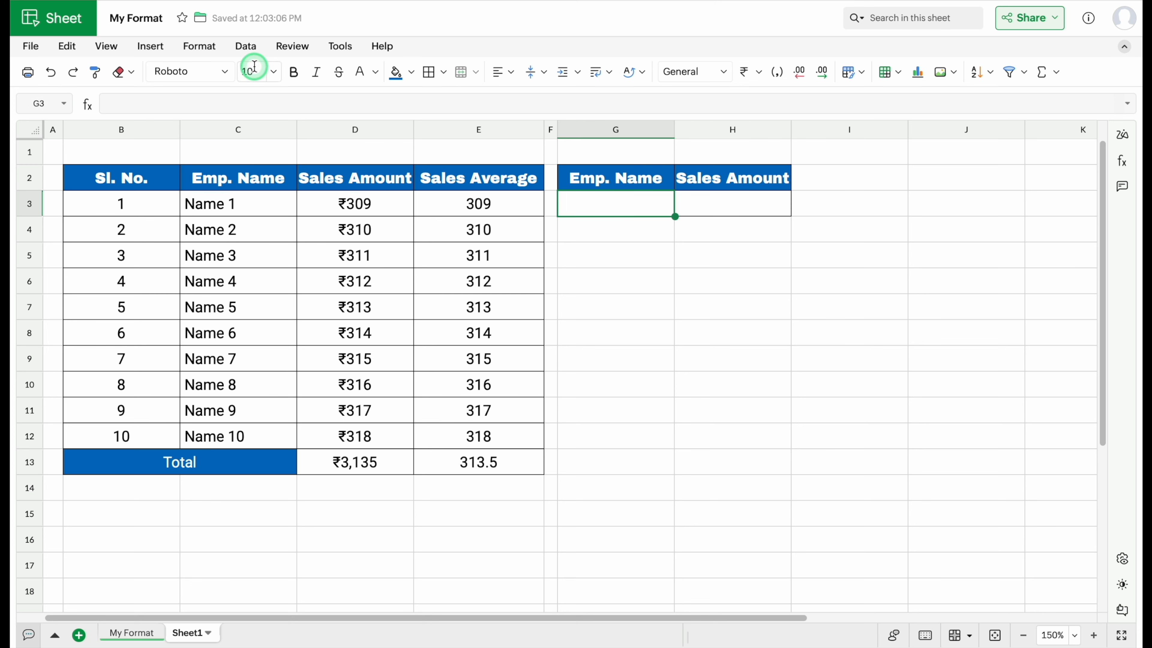
{"action": "left_click", "coordinate": [247, 46]}
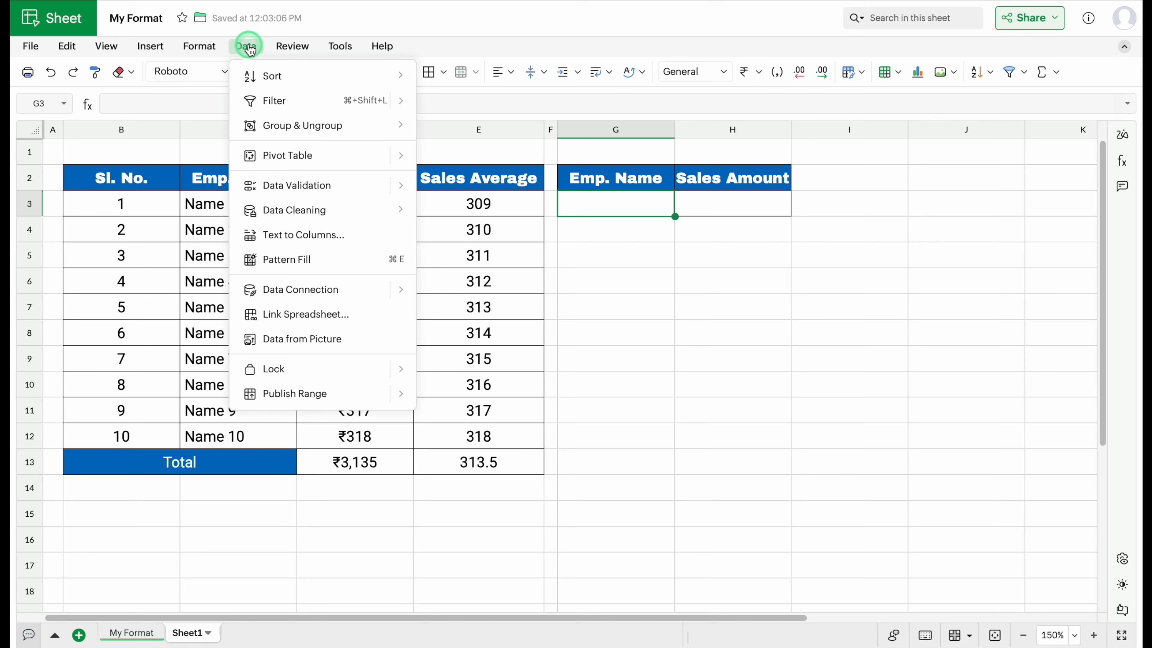
{"action": "left_click", "coordinate": [296, 185]}
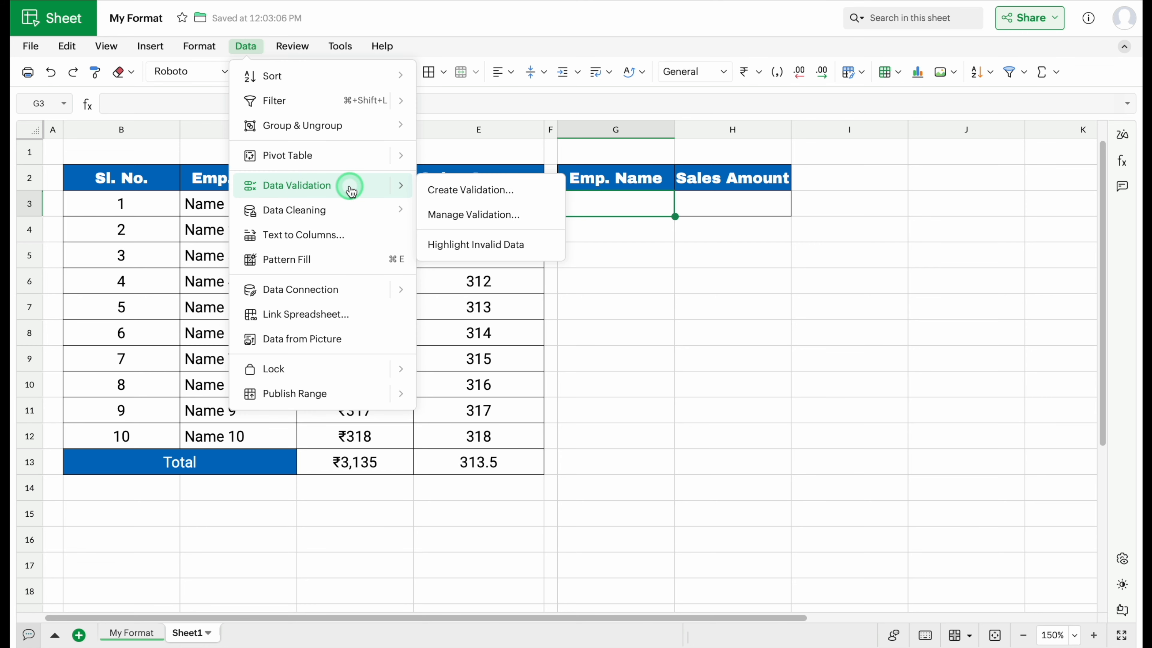
{"action": "left_click", "coordinate": [474, 190]}
{"action": "left_click", "coordinate": [458, 261]}
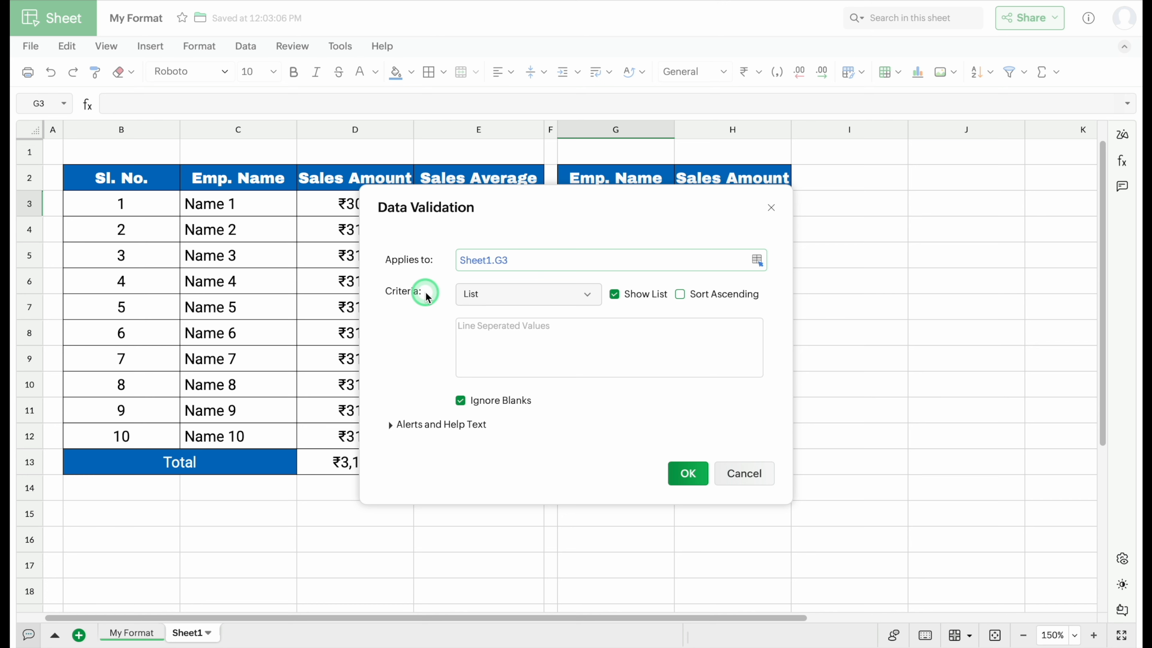
{"action": "left_click", "coordinate": [589, 295]}
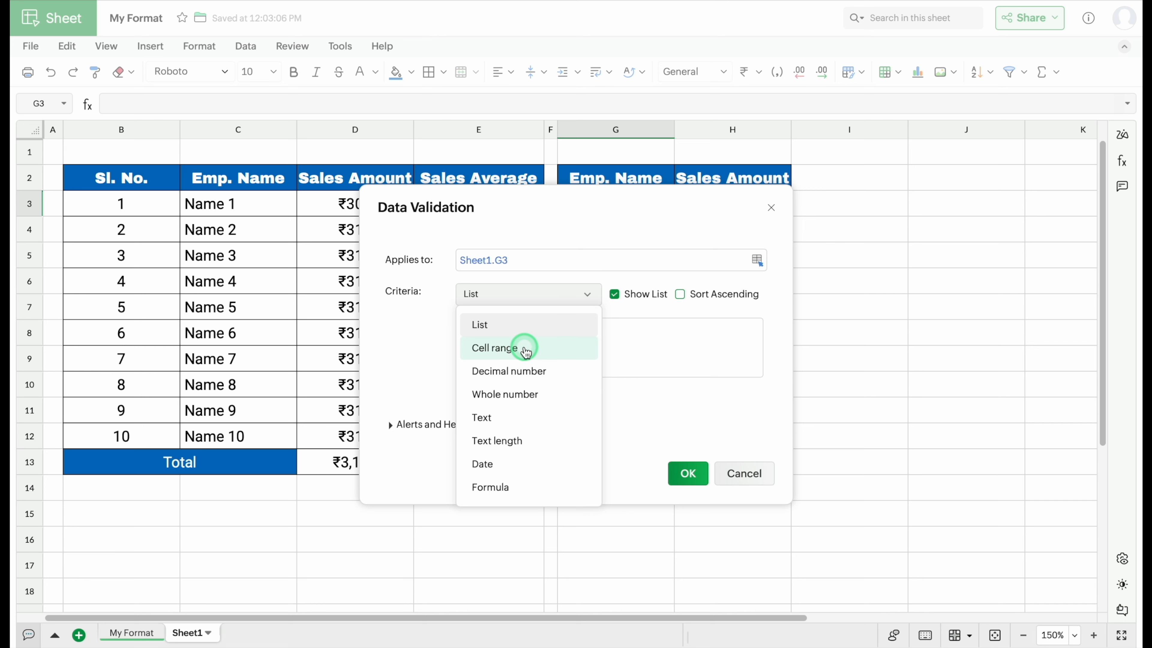
{"action": "left_click", "coordinate": [525, 350]}
{"action": "left_click", "coordinate": [514, 329]}
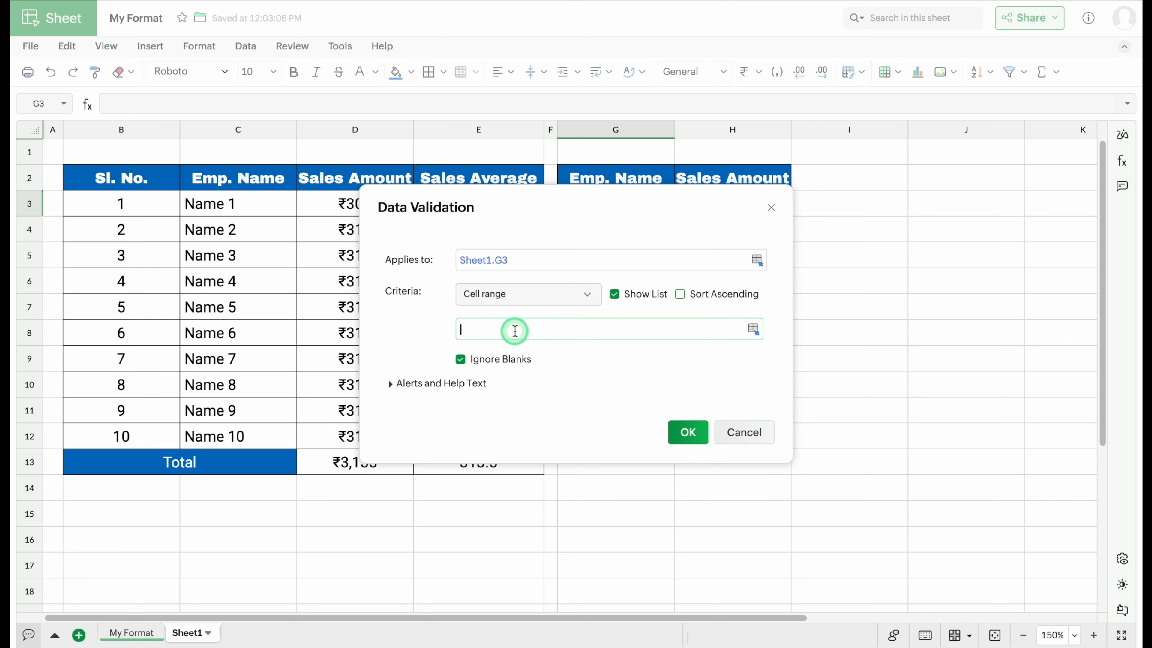
{"action": "left_click_drag", "start_coordinate": [244, 203], "coordinate": [250, 434]}
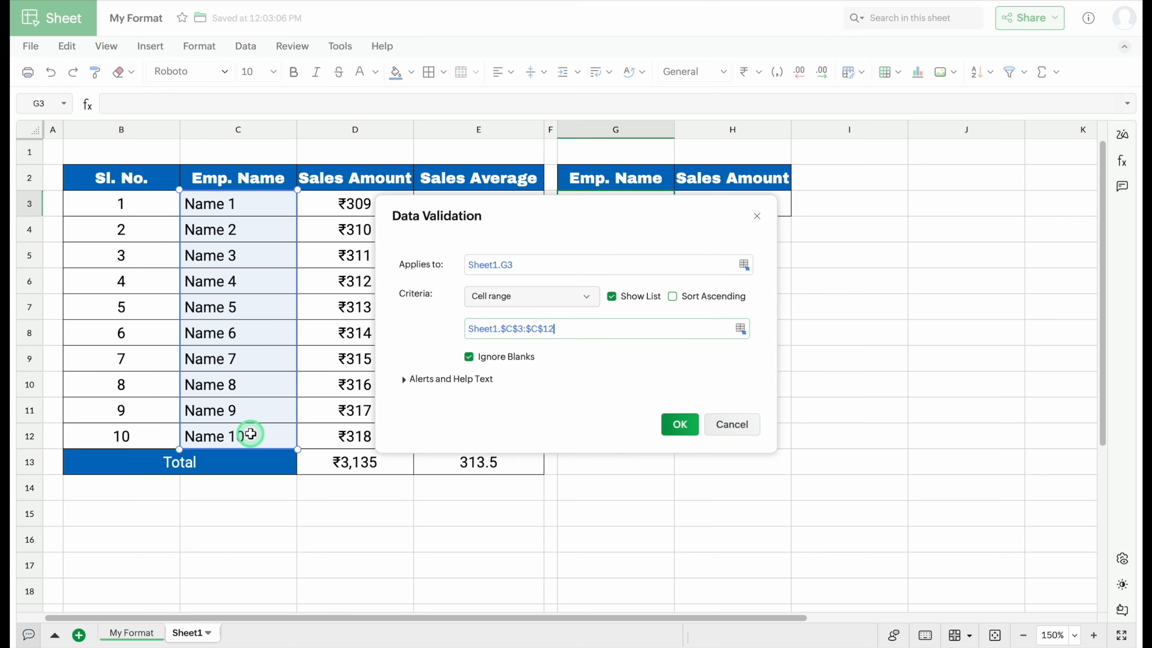
{"action": "left_click", "coordinate": [685, 431]}
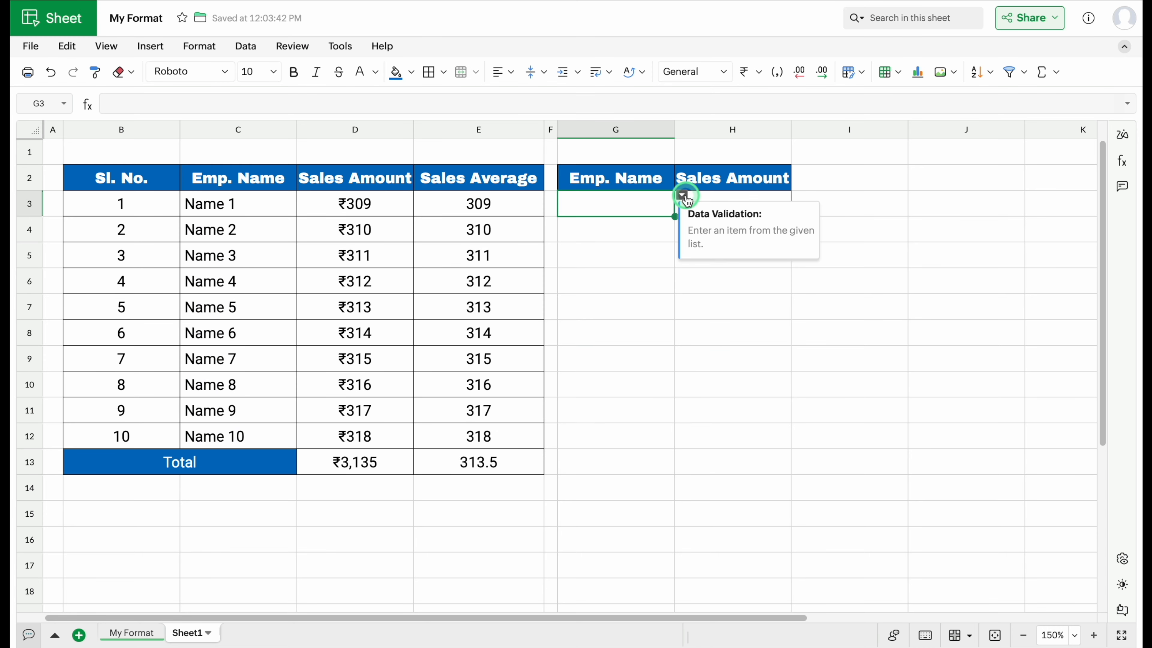
Step: Choose Name 4 from the validation list in G3
{"action": "left_click", "coordinate": [683, 195]}
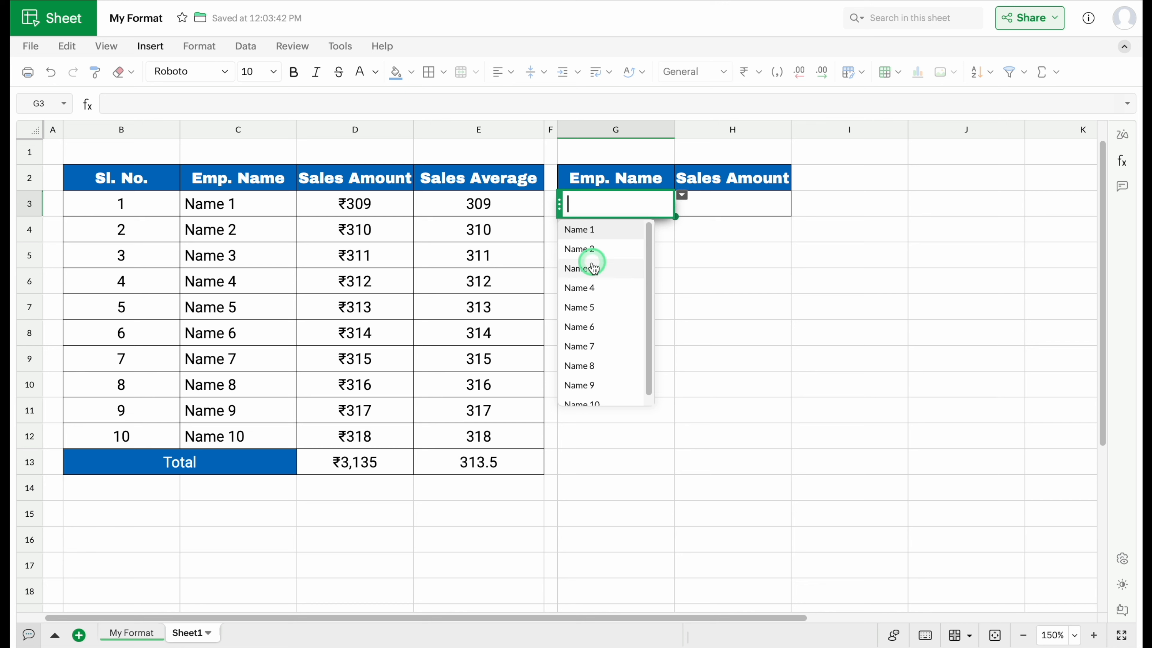
{"action": "left_click", "coordinate": [589, 287]}
{"action": "left_click", "coordinate": [736, 270]}
Step: Enter the formula =VLOOKUP(G3,C3:E12,2) in H3 to look up the selected employee's sales amount
{"action": "left_click", "coordinate": [728, 209]}
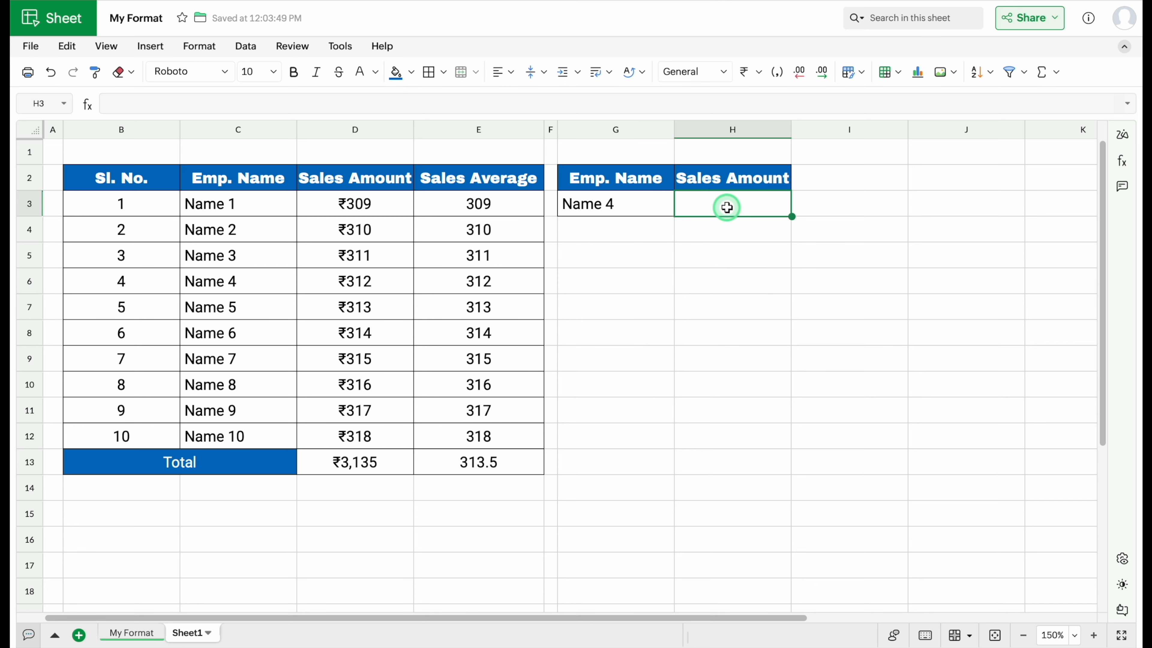
{"action": "type", "text": "="}
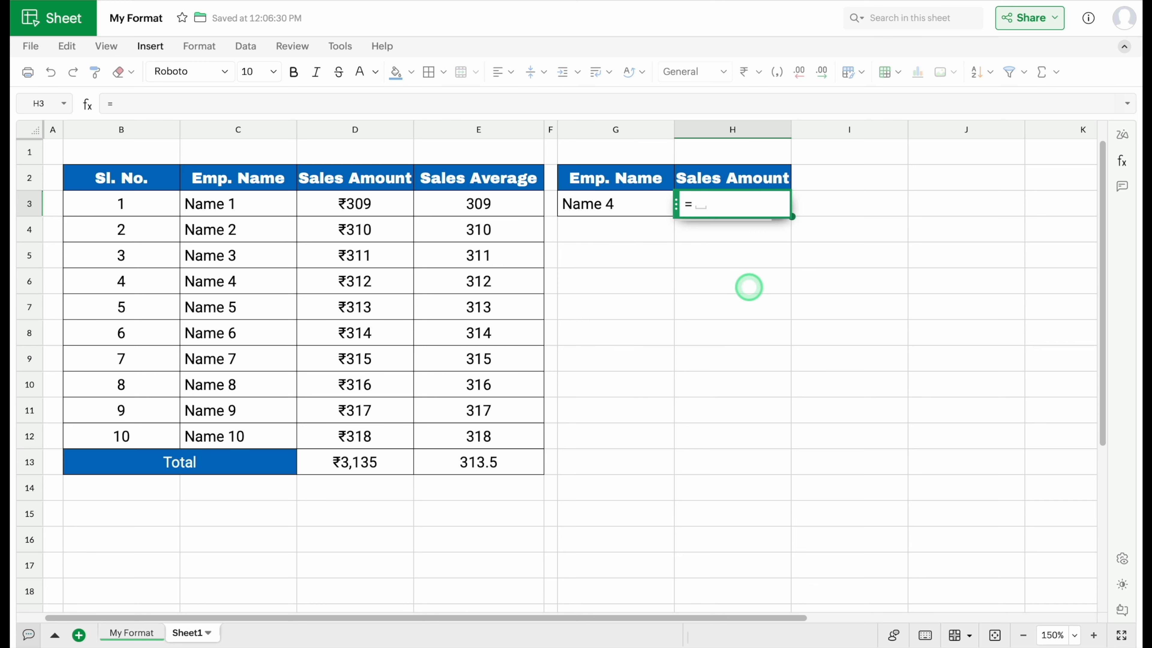
{"action": "type", "text": "VL"}
{"action": "left_click", "coordinate": [721, 229]}
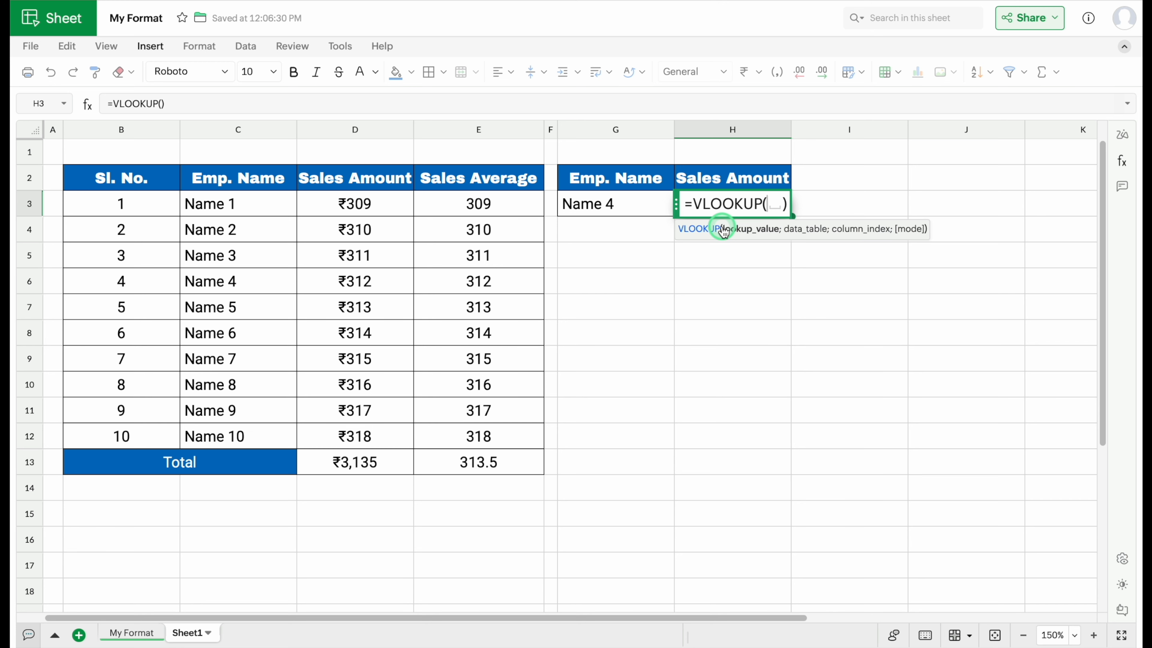
{"action": "left_click", "coordinate": [643, 203]}
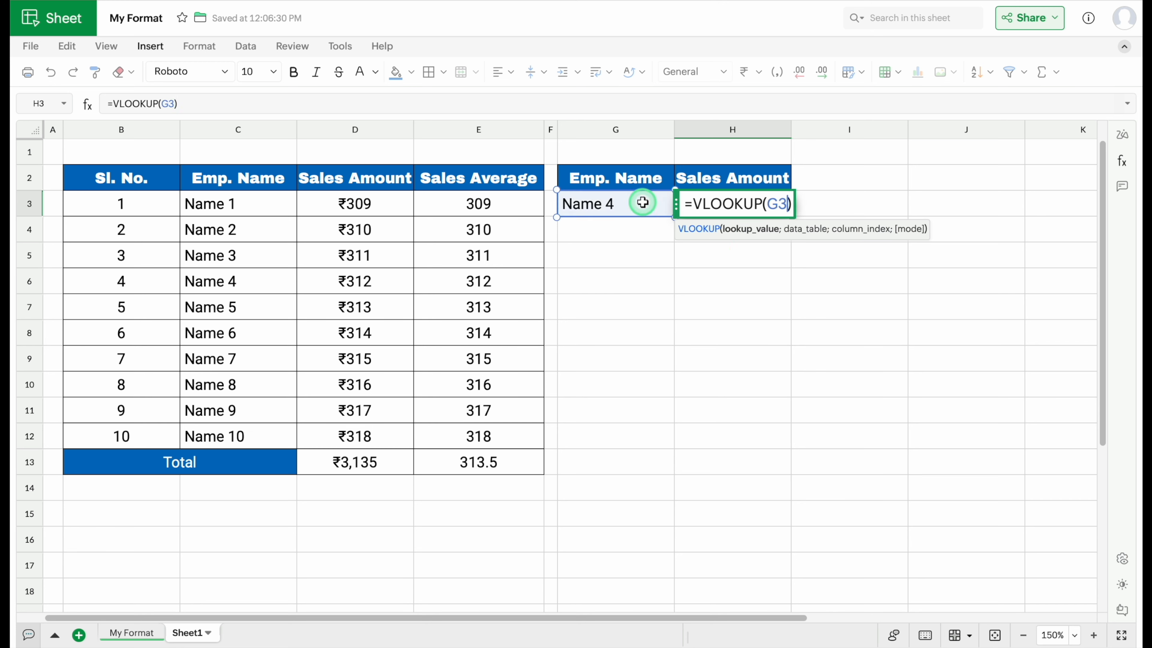
{"action": "type", "text": ","}
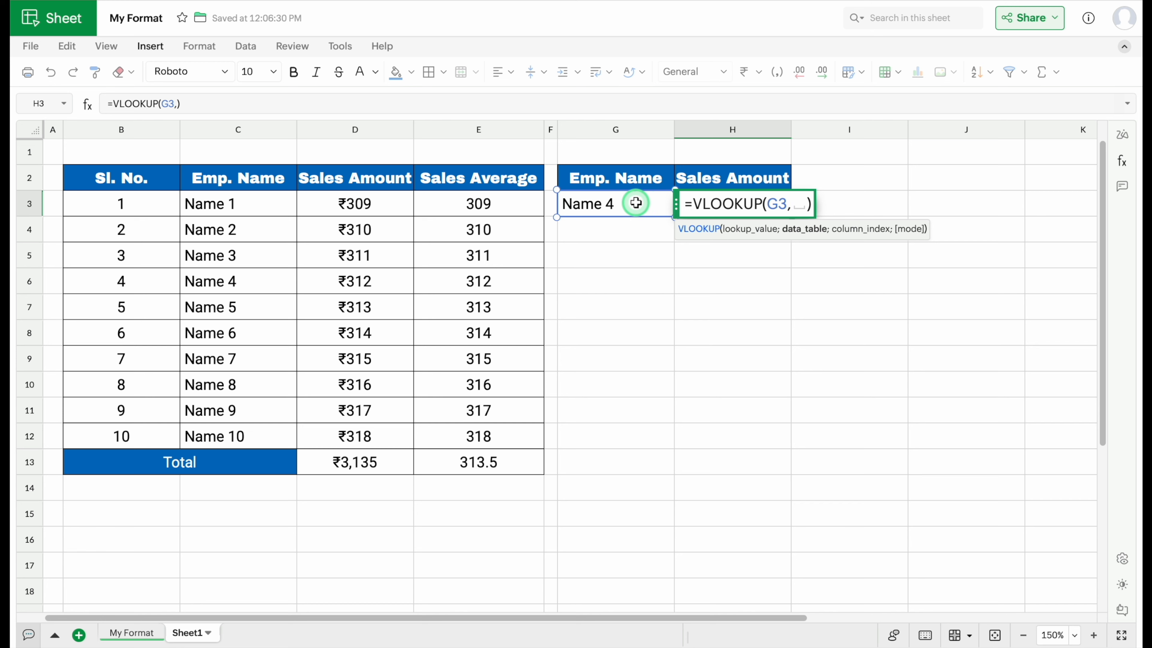
{"action": "left_click", "coordinate": [243, 201]}
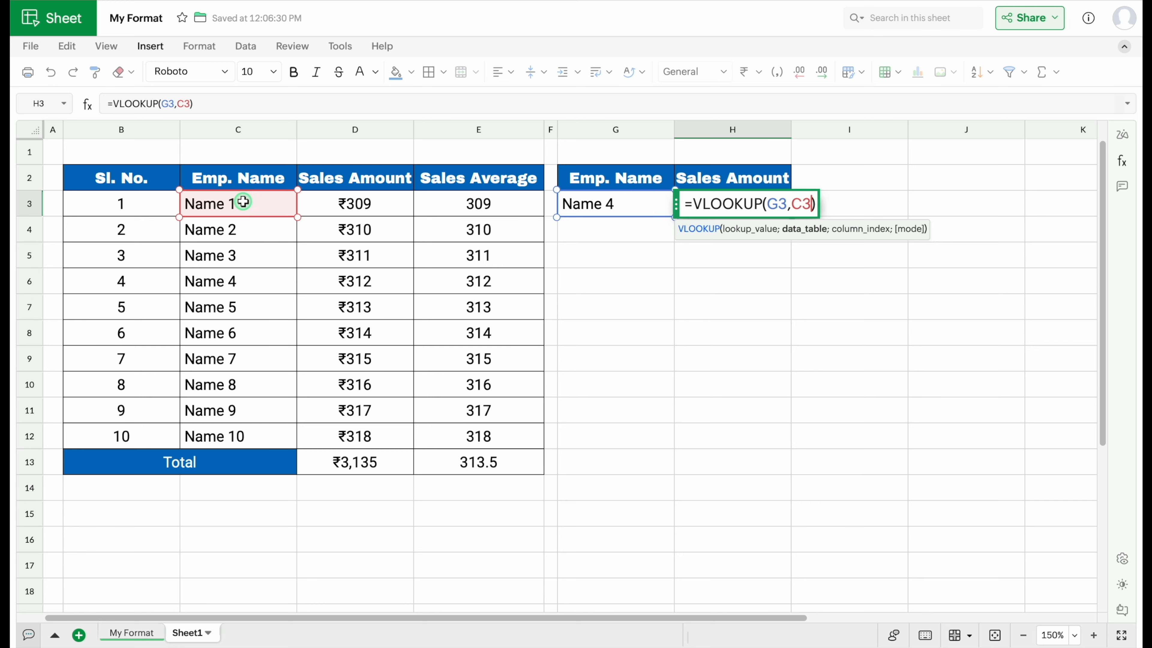
{"action": "left_click_drag", "start_coordinate": [243, 202], "coordinate": [432, 430]}
{"action": "type", "text": ","}
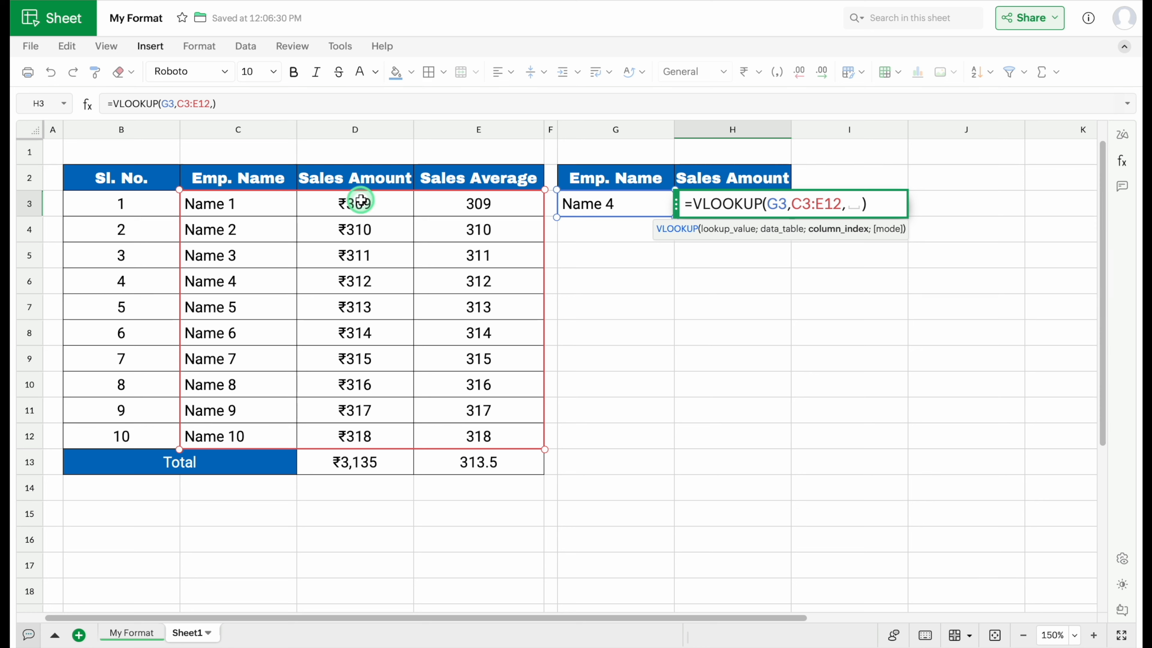
{"action": "type", "text": "2"}
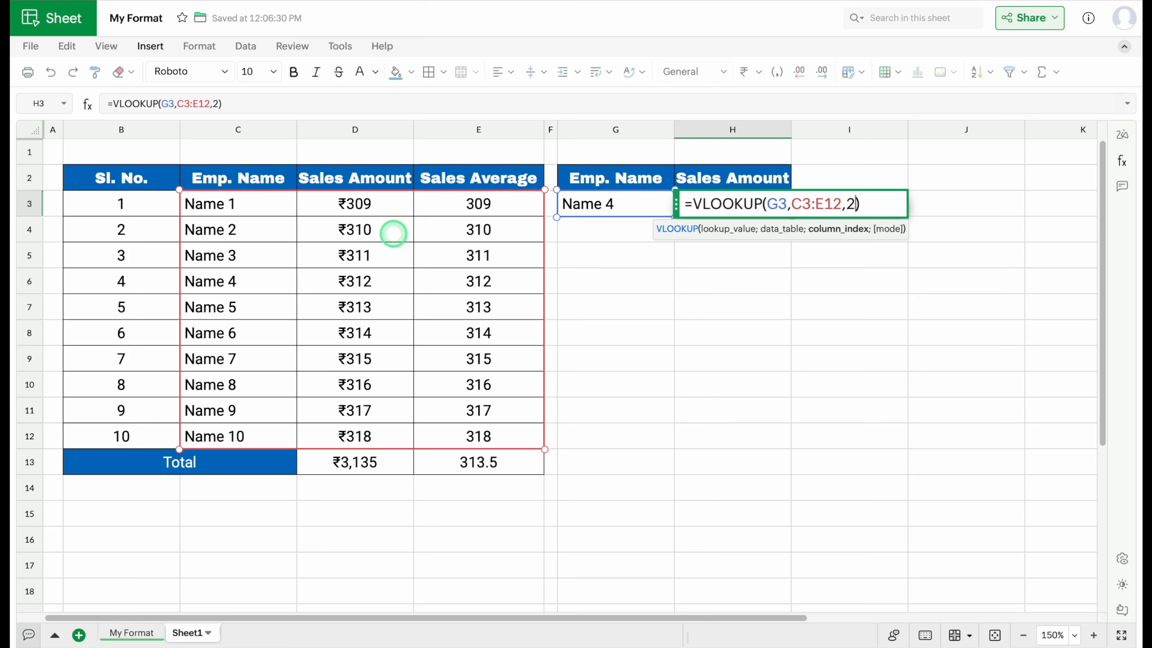
{"action": "key", "text": "Return"}
Step: Center the looked-up sales amount in H3 horizontally
{"action": "left_click", "coordinate": [697, 200]}
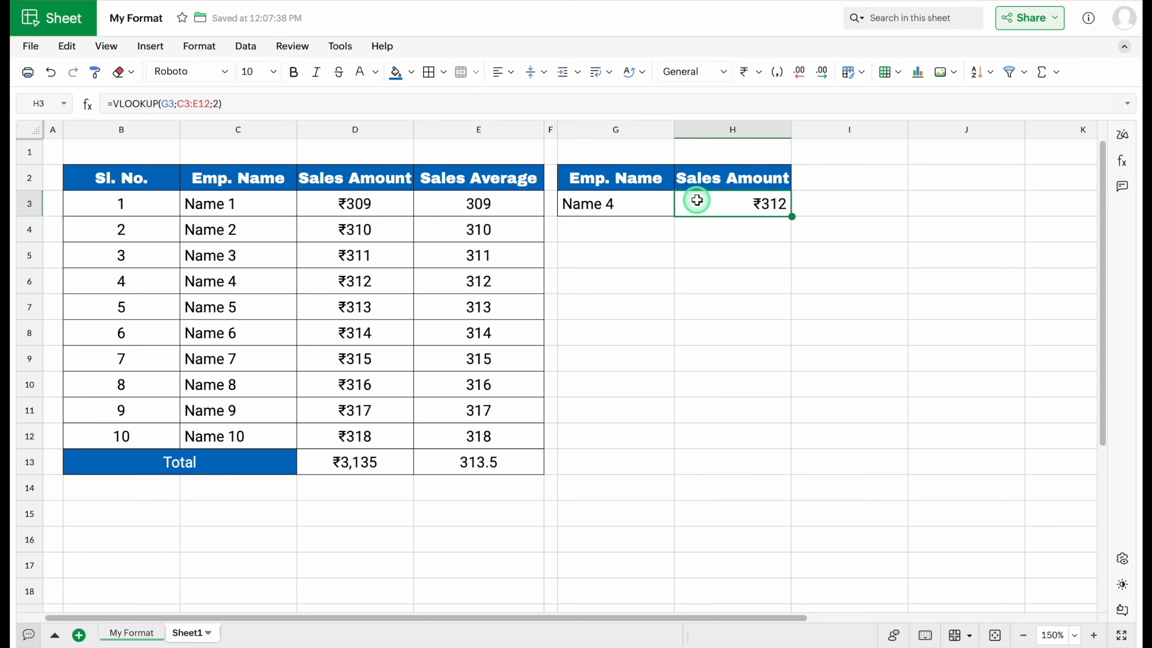
{"action": "left_click", "coordinate": [504, 72]}
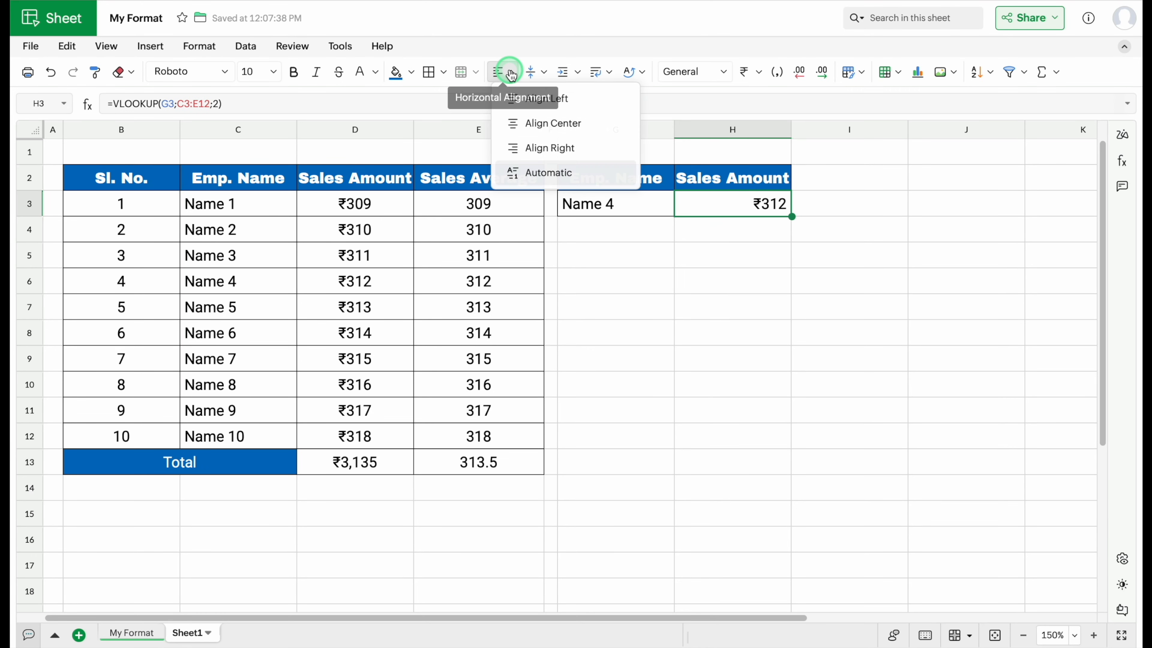
{"action": "left_click", "coordinate": [546, 121]}
Step: Choose Name 2 from G3's validation list and compare the looked-up amount with the Name 2 row of the sales table
{"action": "left_click", "coordinate": [637, 198]}
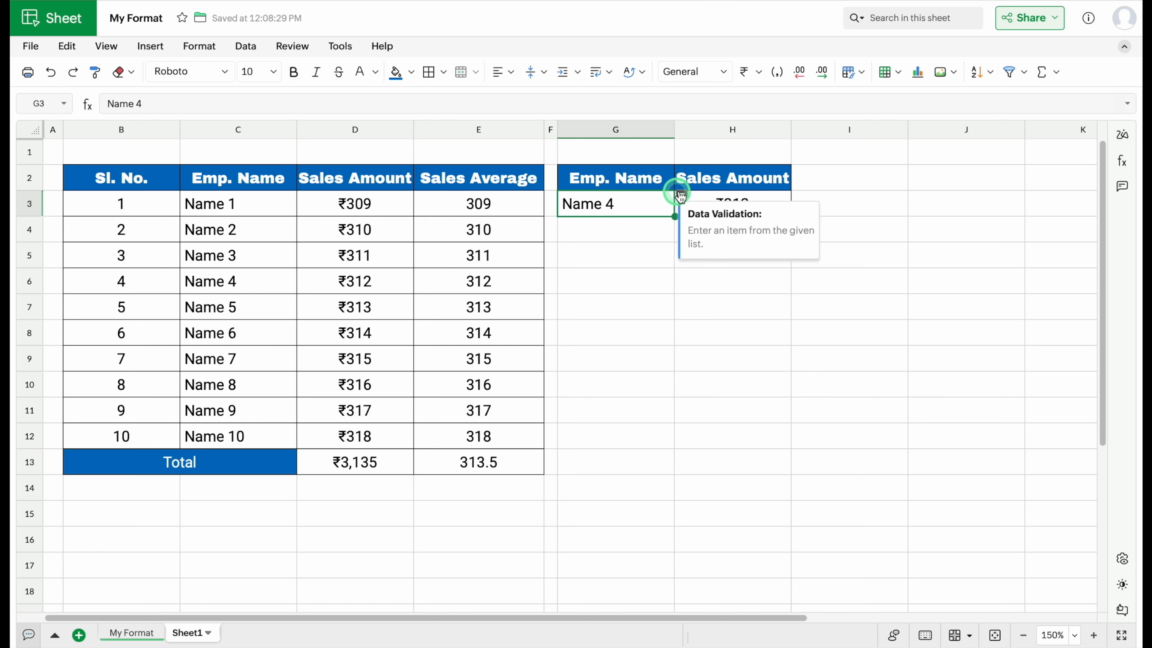
{"action": "left_click", "coordinate": [682, 196]}
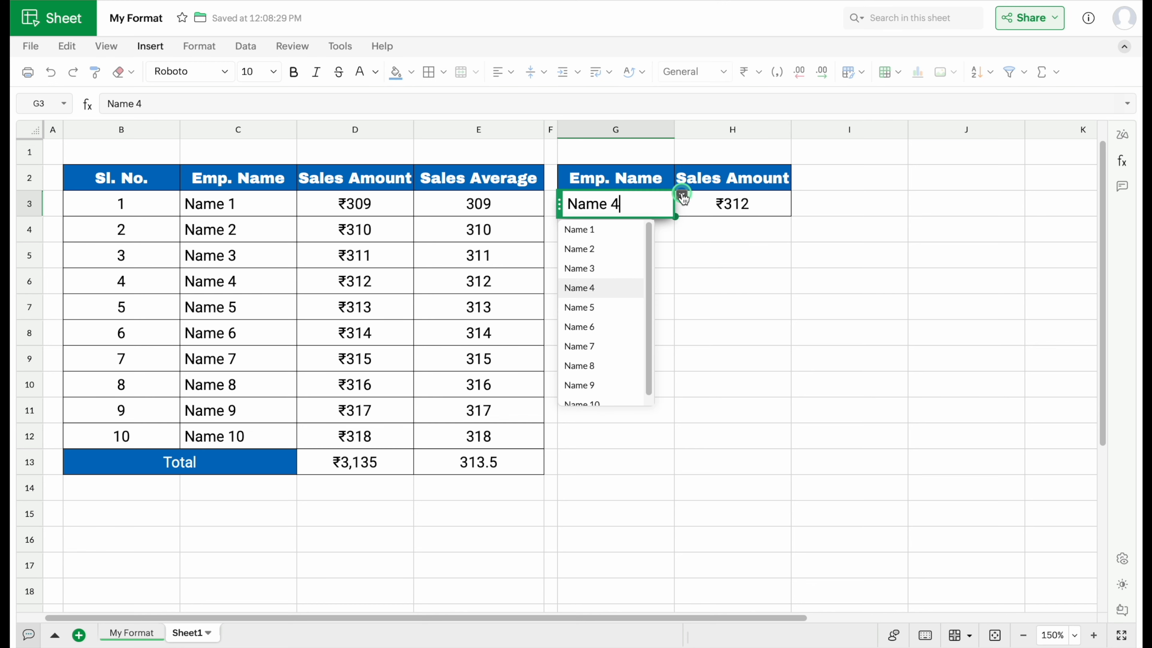
{"action": "left_click", "coordinate": [585, 250]}
{"action": "left_click", "coordinate": [610, 322]}
{"action": "left_click_drag", "start_coordinate": [266, 231], "coordinate": [338, 231]}
{"action": "left_click", "coordinate": [618, 297]}
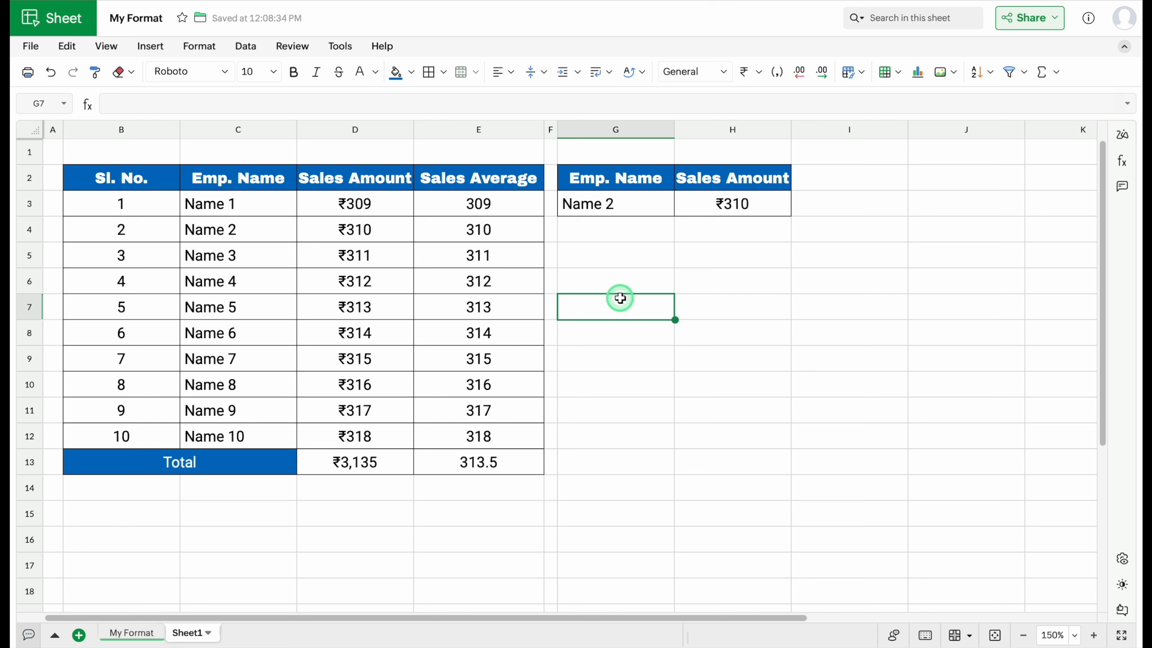